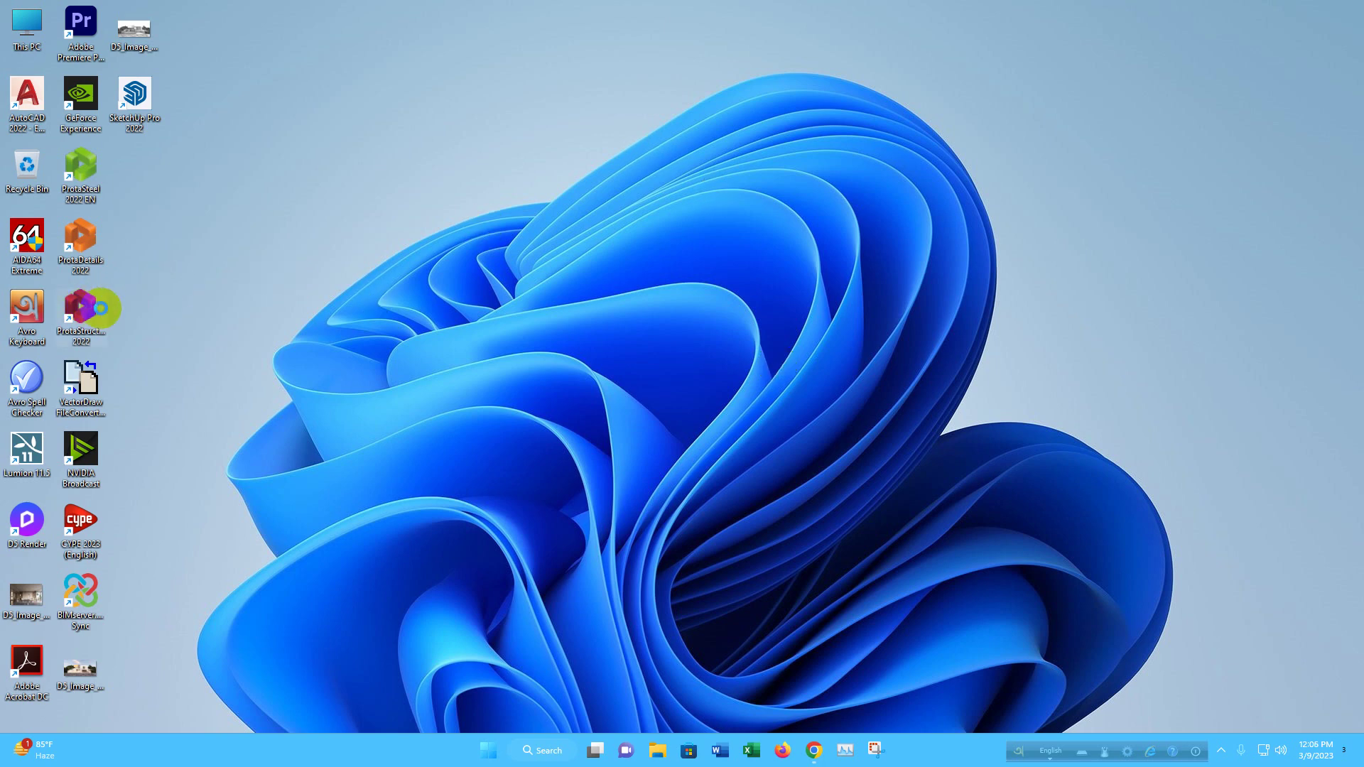
Start ProtaStructure 2022 and load the recent project RealProject2_R6
{"action": "right_click", "coordinate": [101, 308]}
{"action": "left_click", "coordinate": [161, 355]}
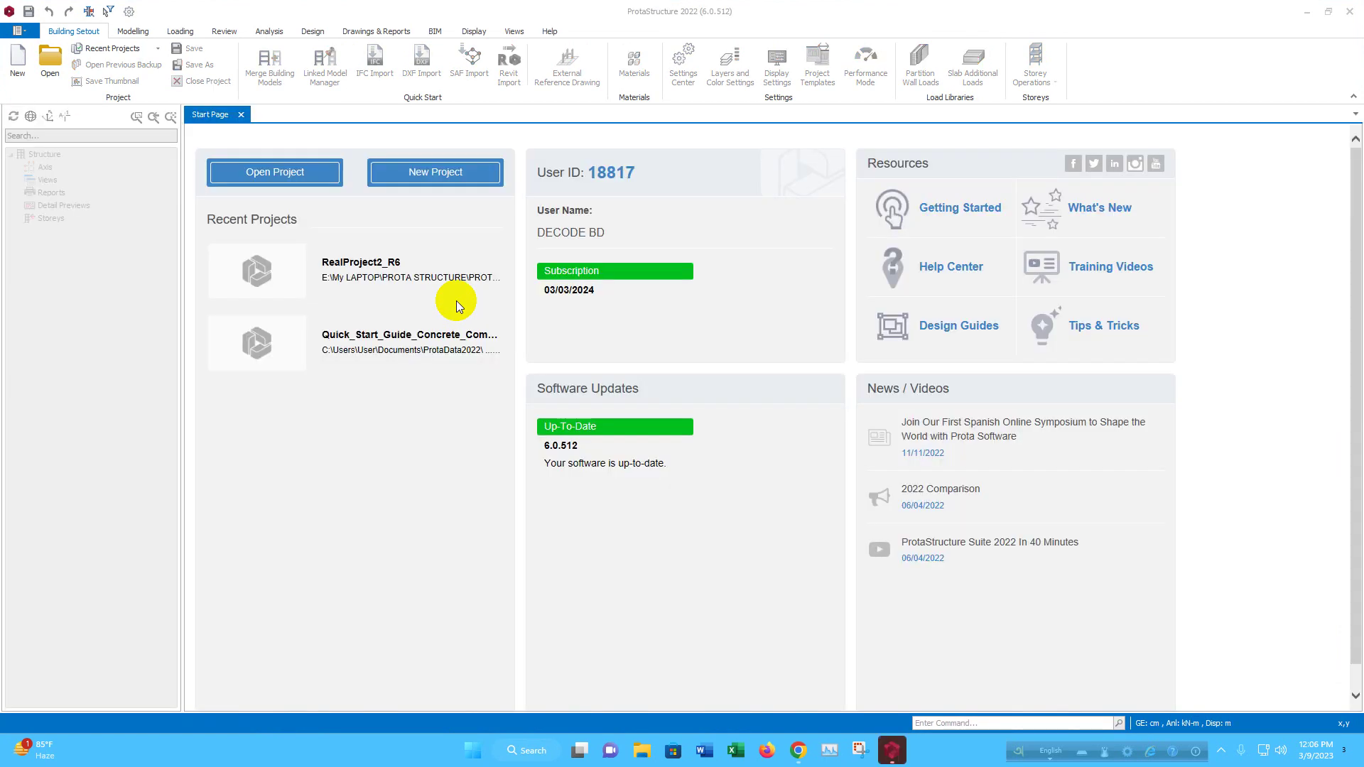
{"action": "mouse_move", "coordinate": [387, 284]}
{"action": "left_click", "coordinate": [387, 285]}
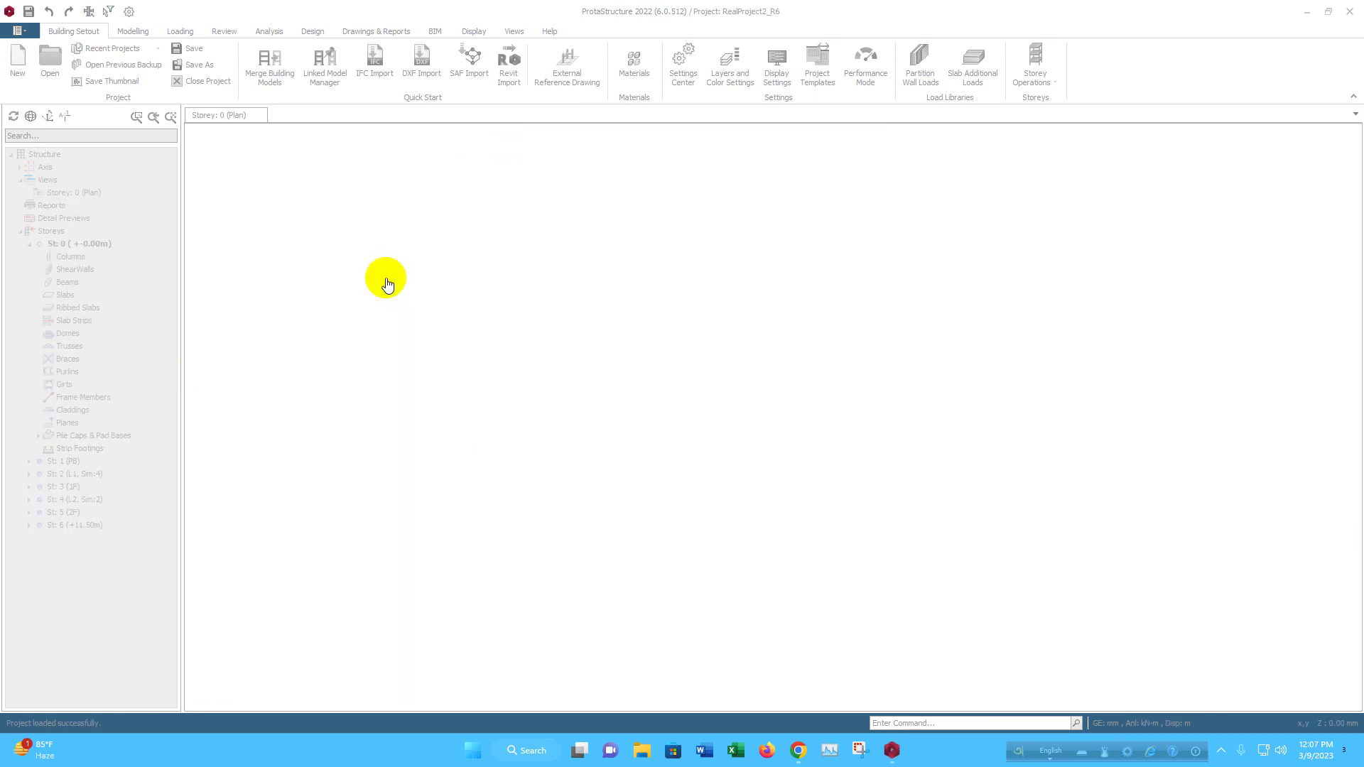
Create a 3D view of the building model from the structure's Views node
{"action": "right_click", "coordinate": [48, 186]}
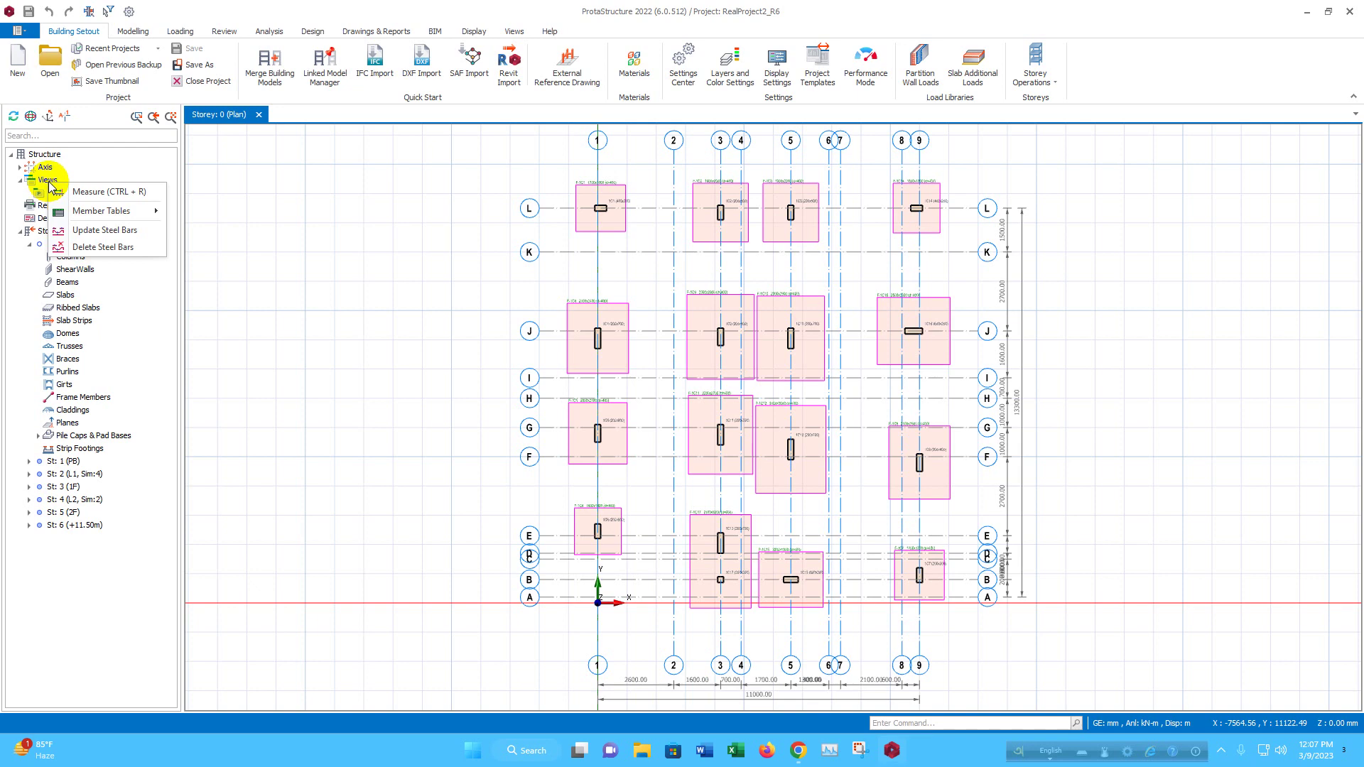
{"action": "left_click", "coordinate": [48, 181]}
{"action": "right_click", "coordinate": [47, 182]}
{"action": "left_click", "coordinate": [90, 206]}
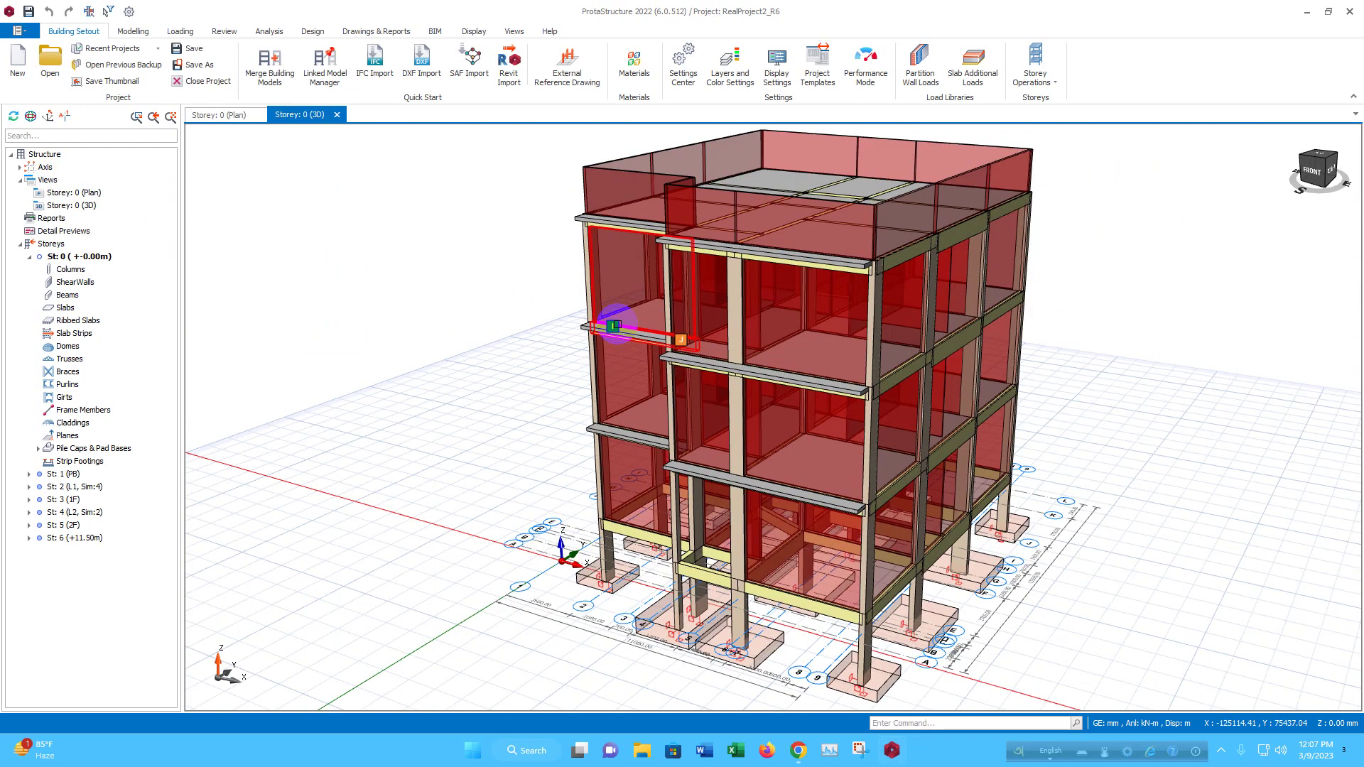
Examine the building's 3D model from several sides, including the footings, columns, beams, slabs and infill walls
{"action": "scroll", "coordinate": [717, 436], "scroll_direction": "down", "scroll_amount": 3}
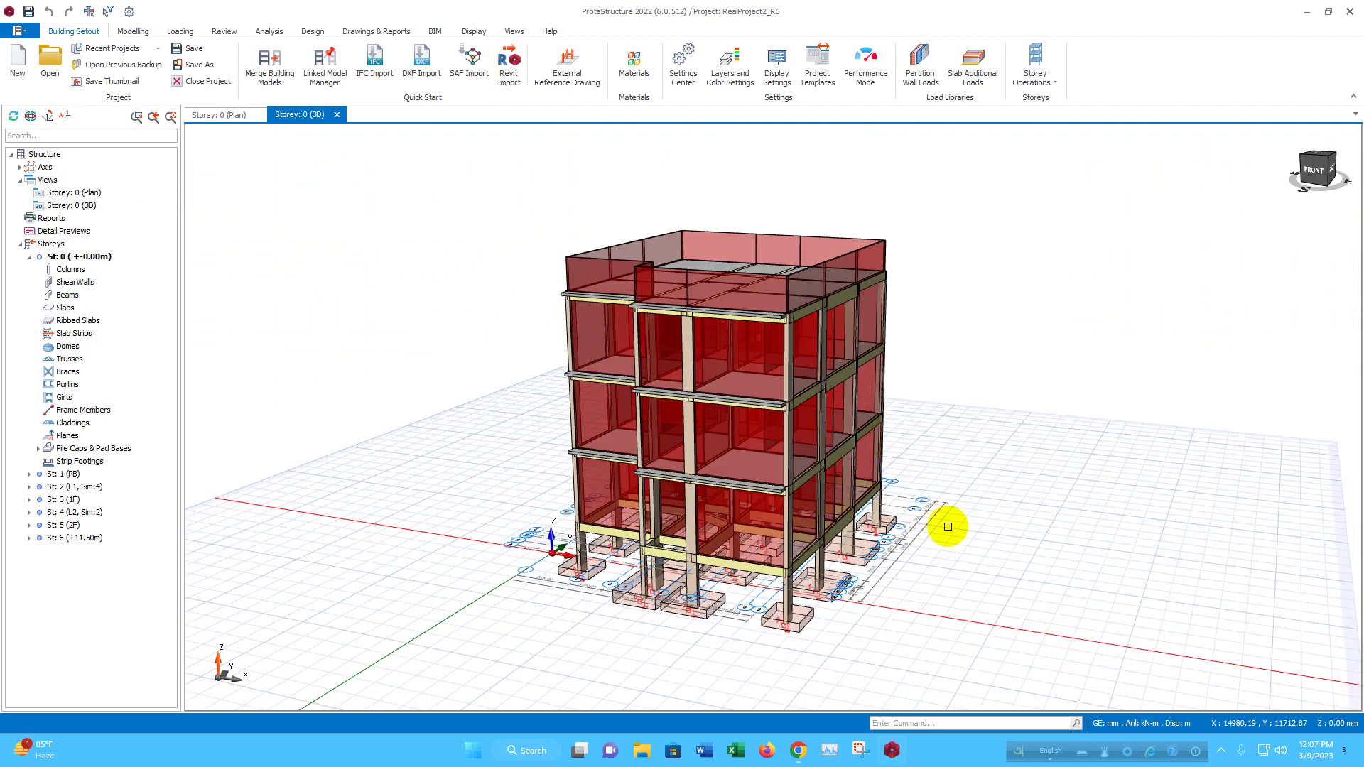
{"action": "middle_click_drag", "start_coordinate": [948, 526], "coordinate": [706, 502]}
{"action": "middle_click_drag", "start_coordinate": [797, 481], "coordinate": [661, 490]}
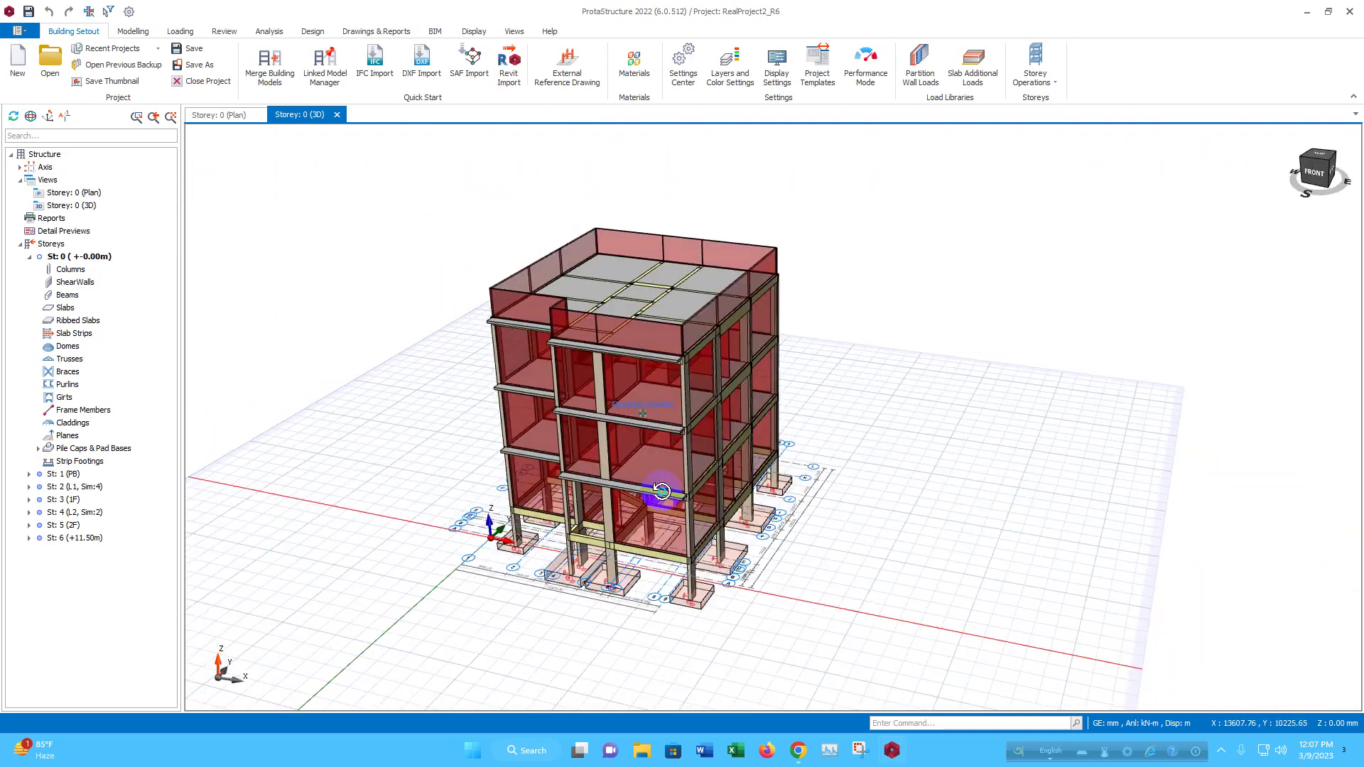
{"action": "scroll", "coordinate": [738, 417], "scroll_direction": "up", "scroll_amount": 2}
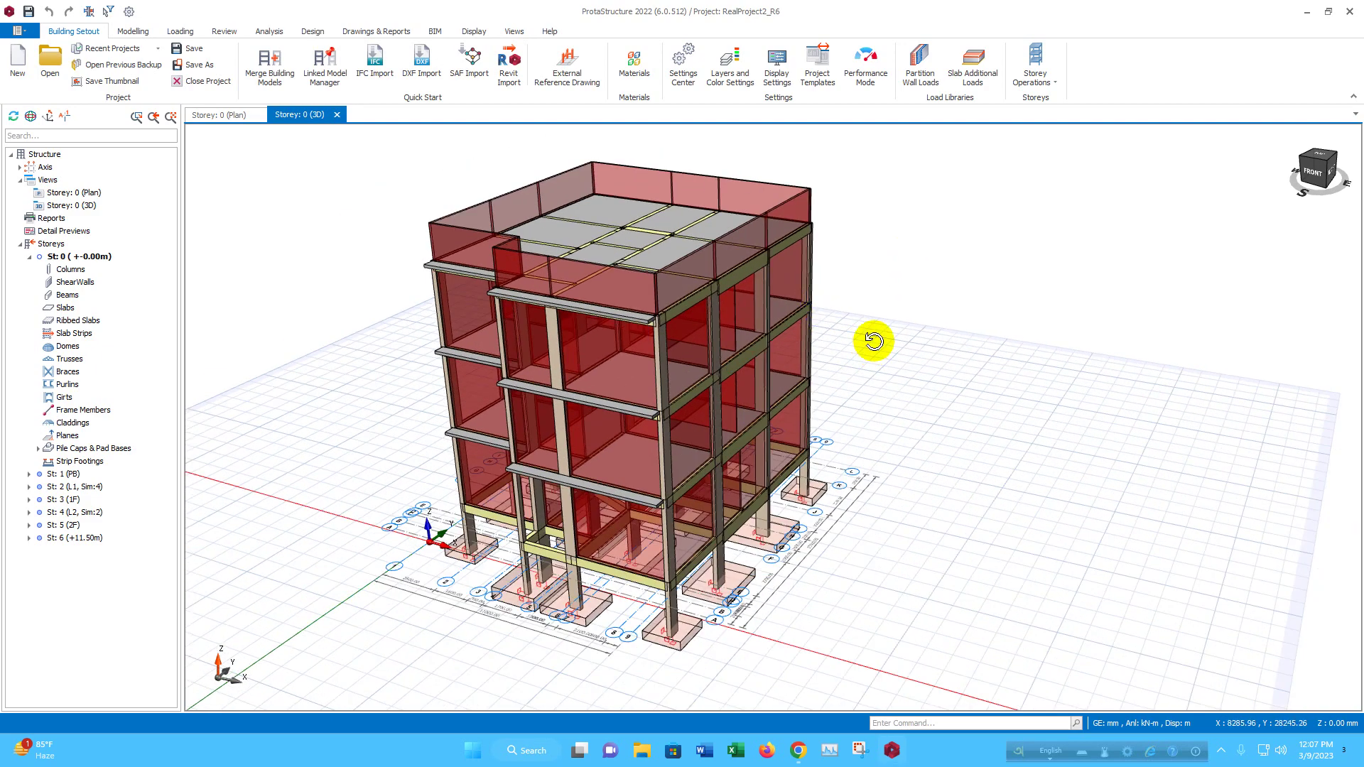
{"action": "middle_click_drag", "start_coordinate": [873, 342], "coordinate": [883, 400]}
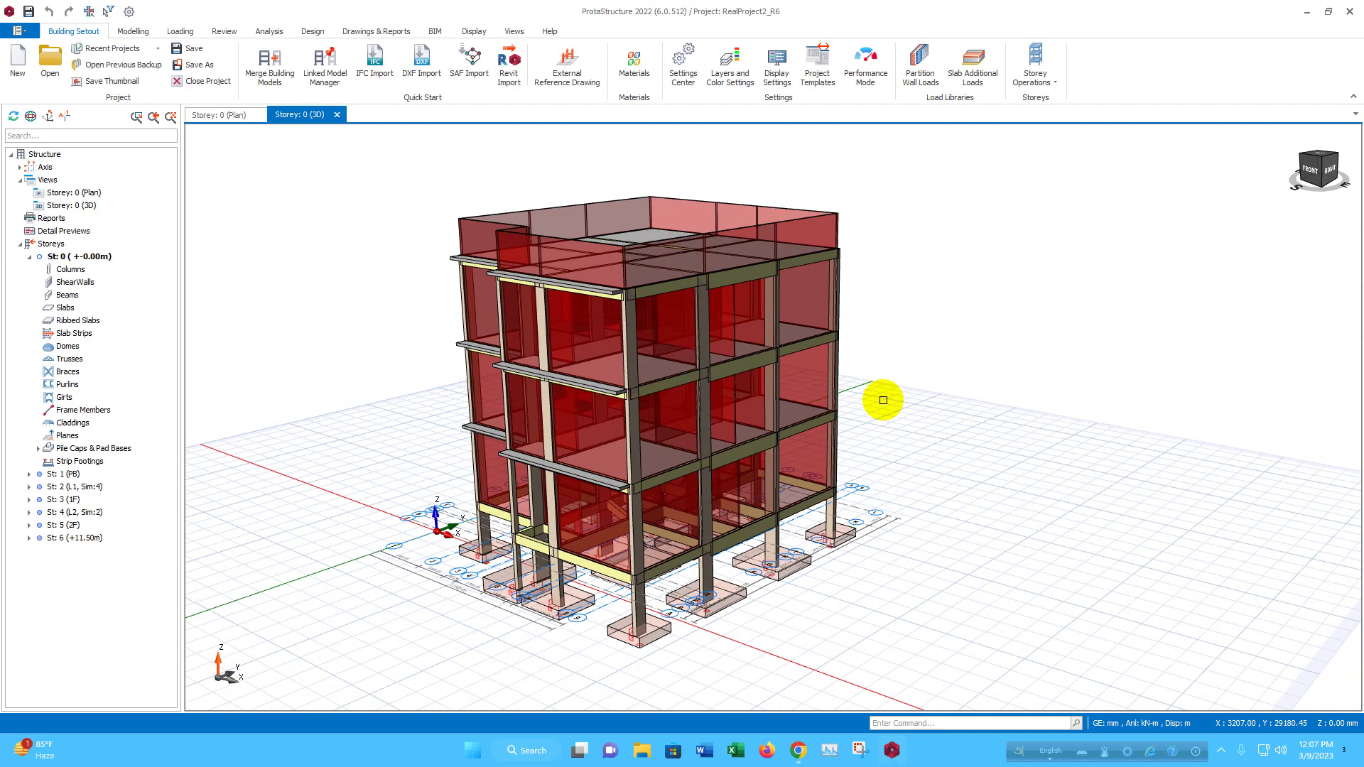
{"action": "middle_click_drag", "start_coordinate": [883, 399], "coordinate": [720, 513]}
{"action": "scroll", "coordinate": [632, 583], "scroll_direction": "up", "scroll_amount": 2}
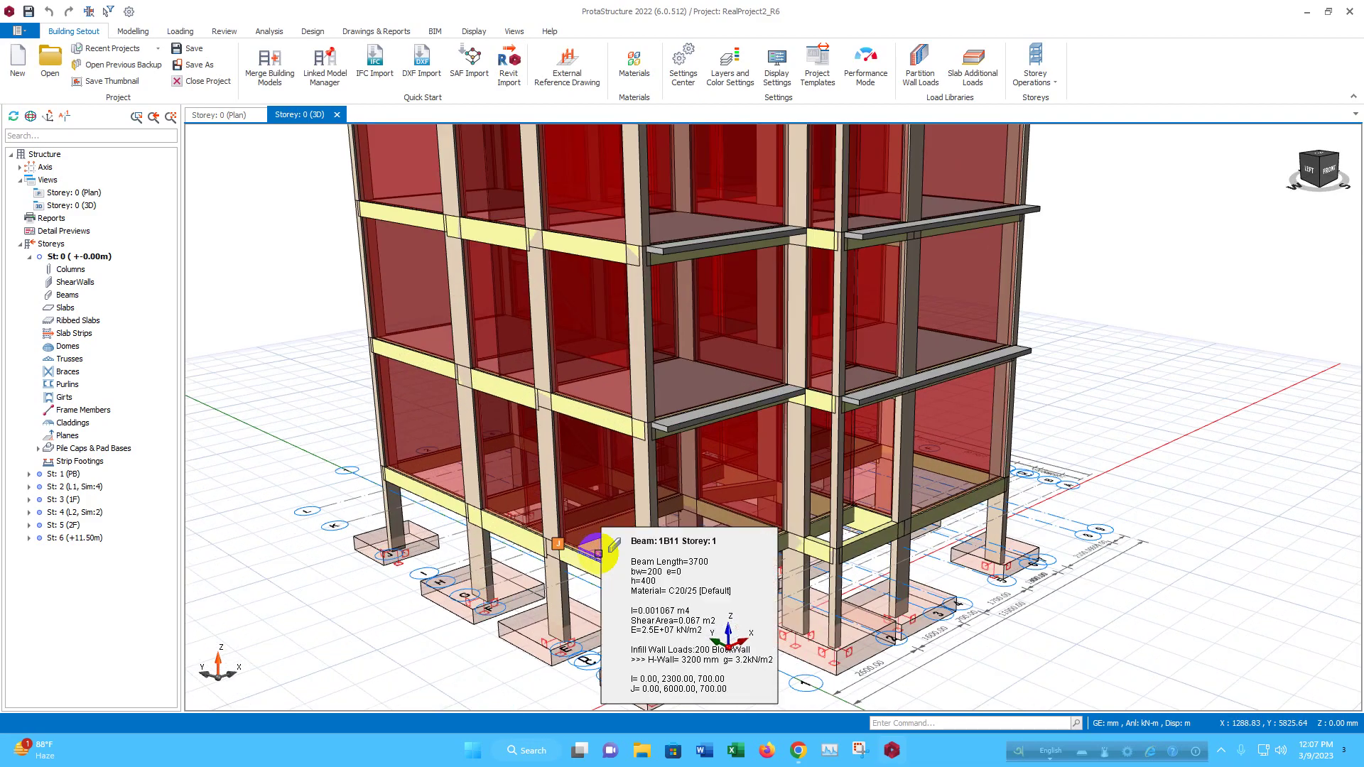
{"action": "scroll", "coordinate": [614, 518], "scroll_direction": "down", "scroll_amount": 2}
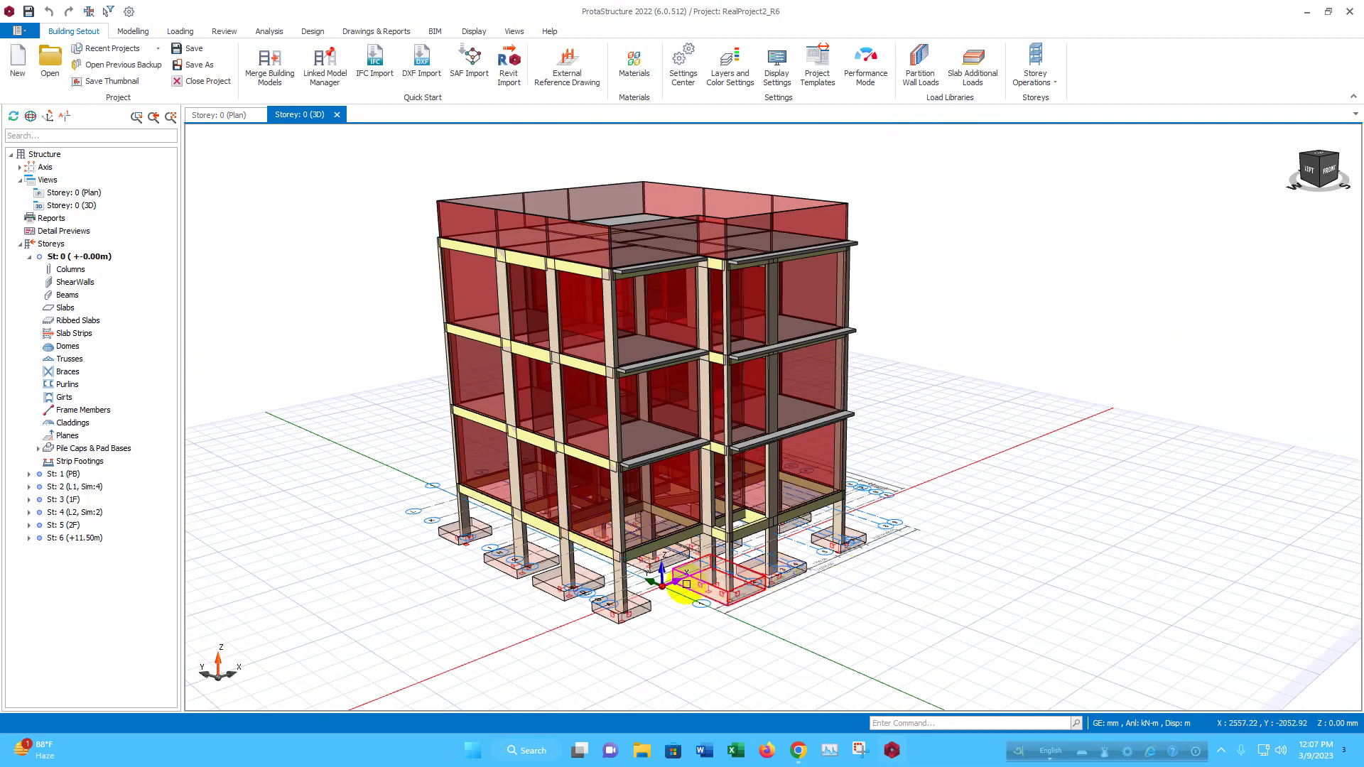
{"action": "scroll", "coordinate": [599, 564], "scroll_direction": "up", "scroll_amount": 1}
{"action": "scroll", "coordinate": [598, 549], "scroll_direction": "down", "scroll_amount": 1}
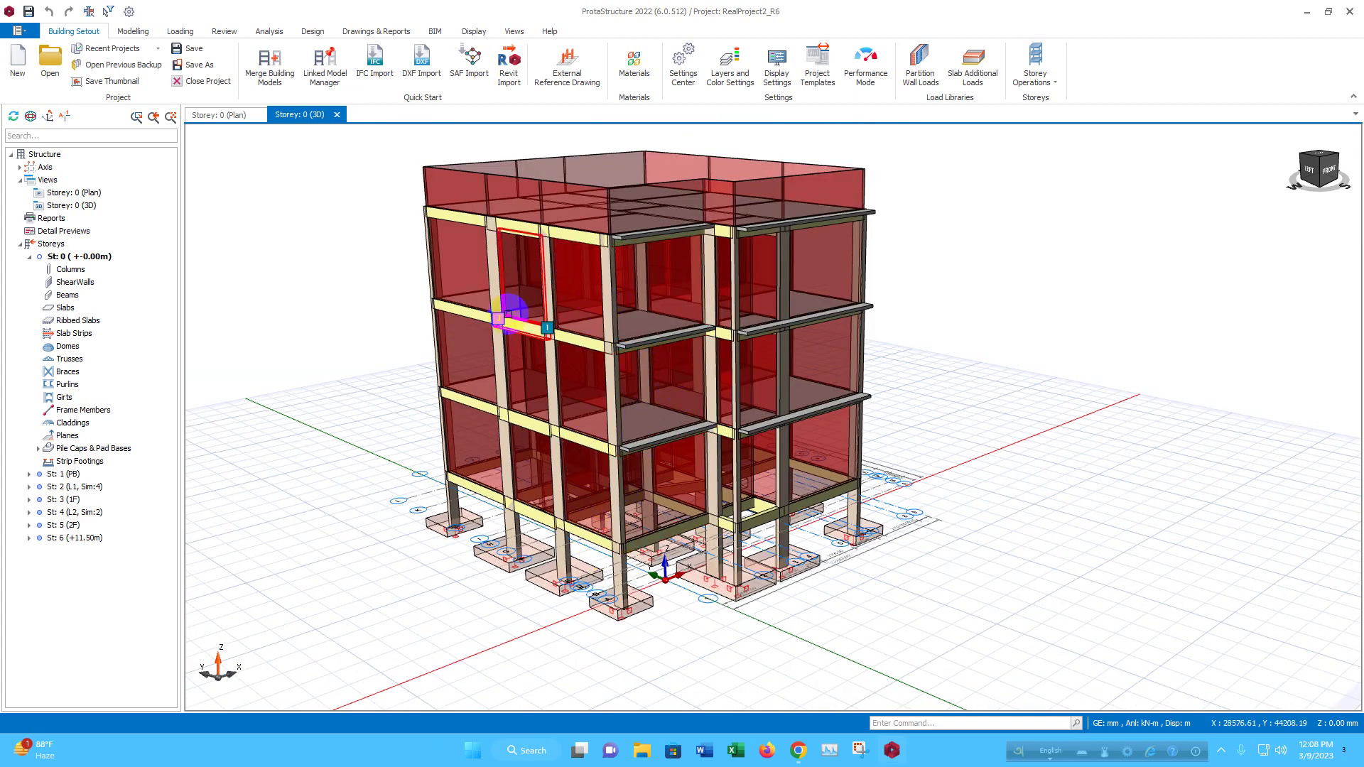
{"action": "scroll", "coordinate": [518, 291], "scroll_direction": "down", "scroll_amount": 1}
{"action": "scroll", "coordinate": [662, 354], "scroll_direction": "up", "scroll_amount": 1}
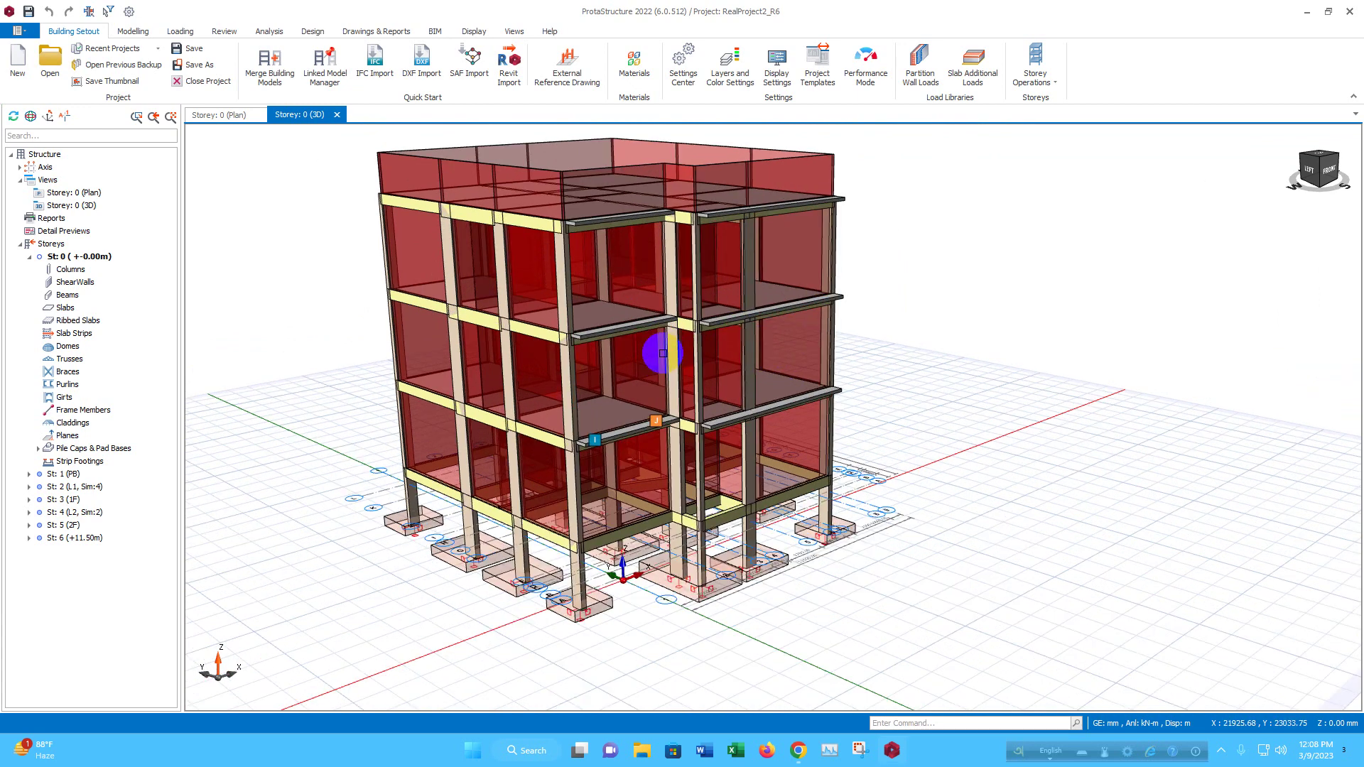
{"action": "scroll", "coordinate": [597, 373], "scroll_direction": "down", "scroll_amount": 1}
{"action": "left_click", "coordinate": [866, 289]}
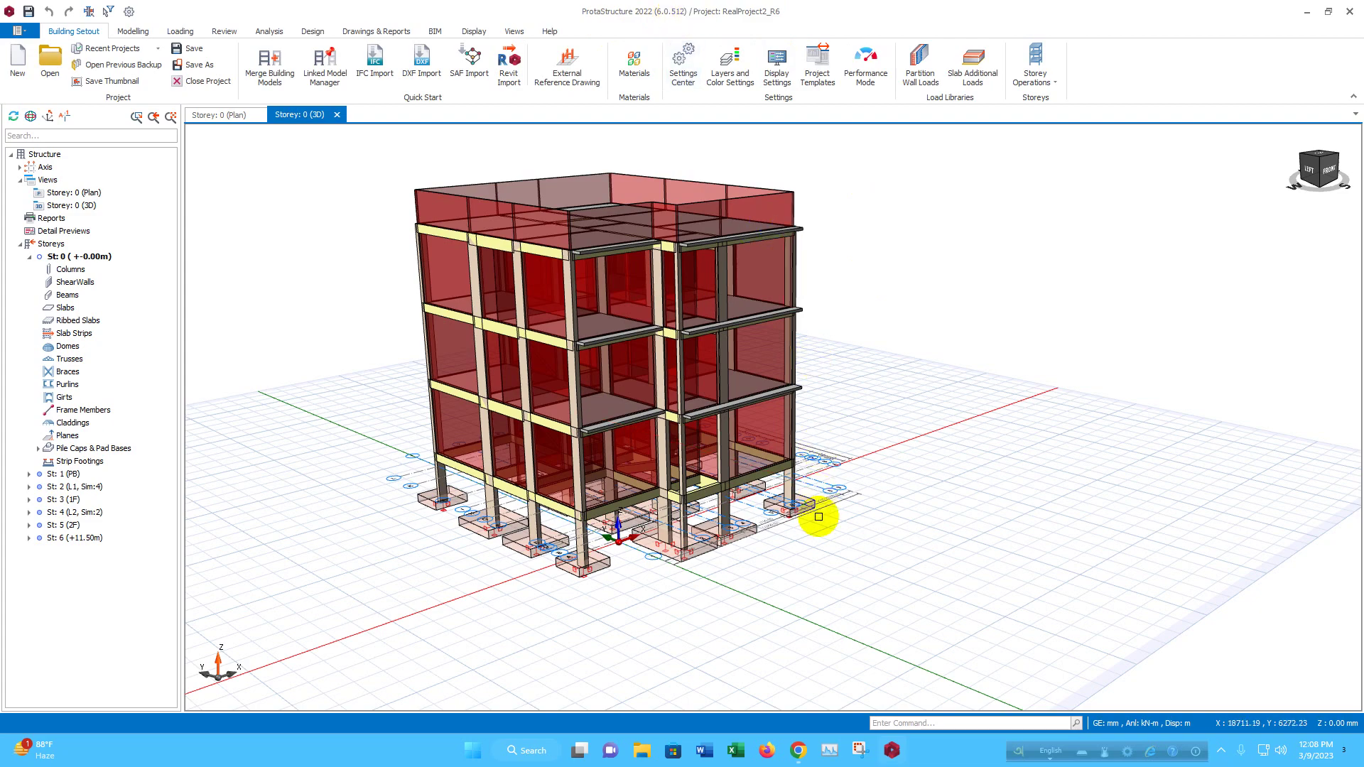
{"action": "mouse_move", "coordinate": [828, 552]}
{"action": "middle_mouse_down"}
{"action": "mouse_move", "coordinate": [645, 556]}
{"action": "mouse_move", "coordinate": [852, 512]}
{"action": "mouse_move", "coordinate": [663, 630]}
{"action": "mouse_move", "coordinate": [663, 557]}
{"action": "mouse_move", "coordinate": [734, 578]}
{"action": "mouse_move", "coordinate": [824, 565]}
{"action": "mouse_move", "coordinate": [600, 621]}
{"action": "middle_mouse_up"}
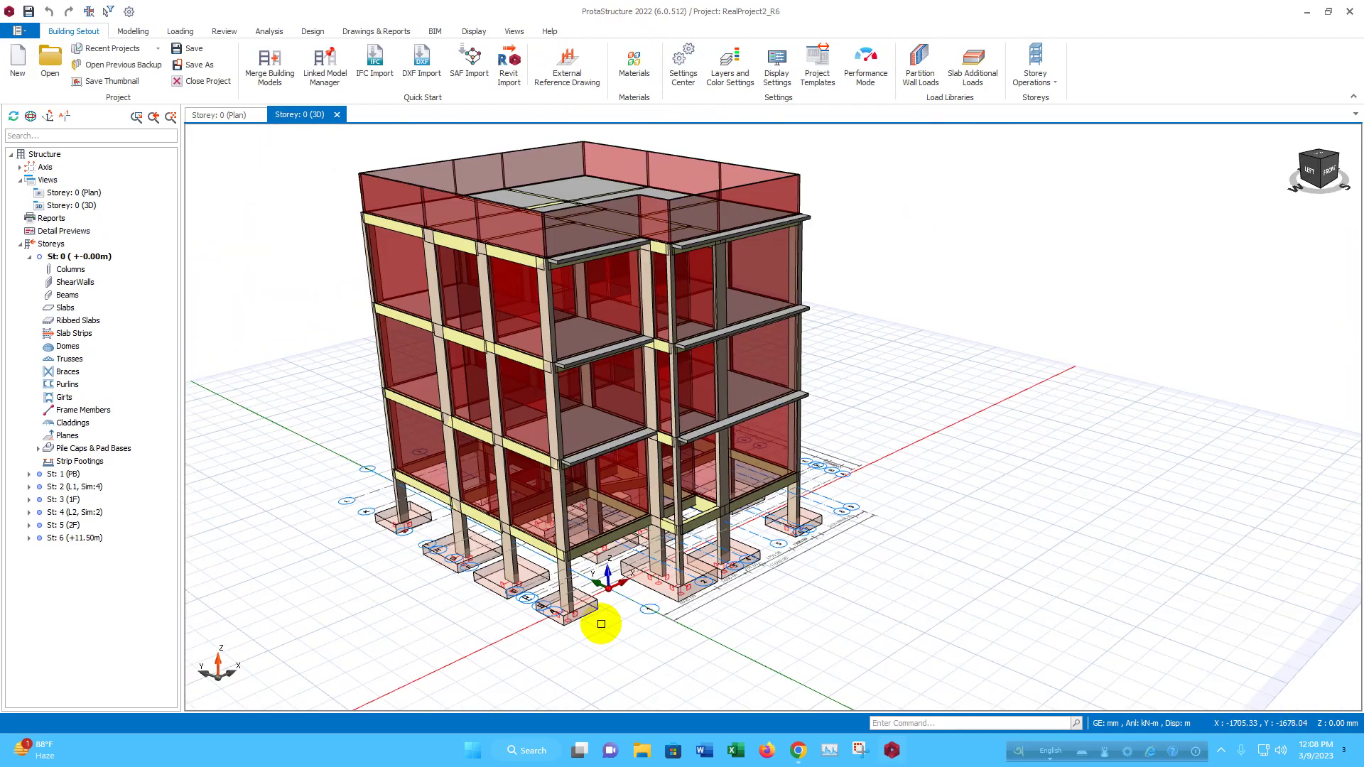
{"action": "middle_click_drag", "start_coordinate": [551, 664], "coordinate": [584, 657]}
{"action": "scroll", "coordinate": [583, 657], "scroll_direction": "down", "scroll_amount": 2}
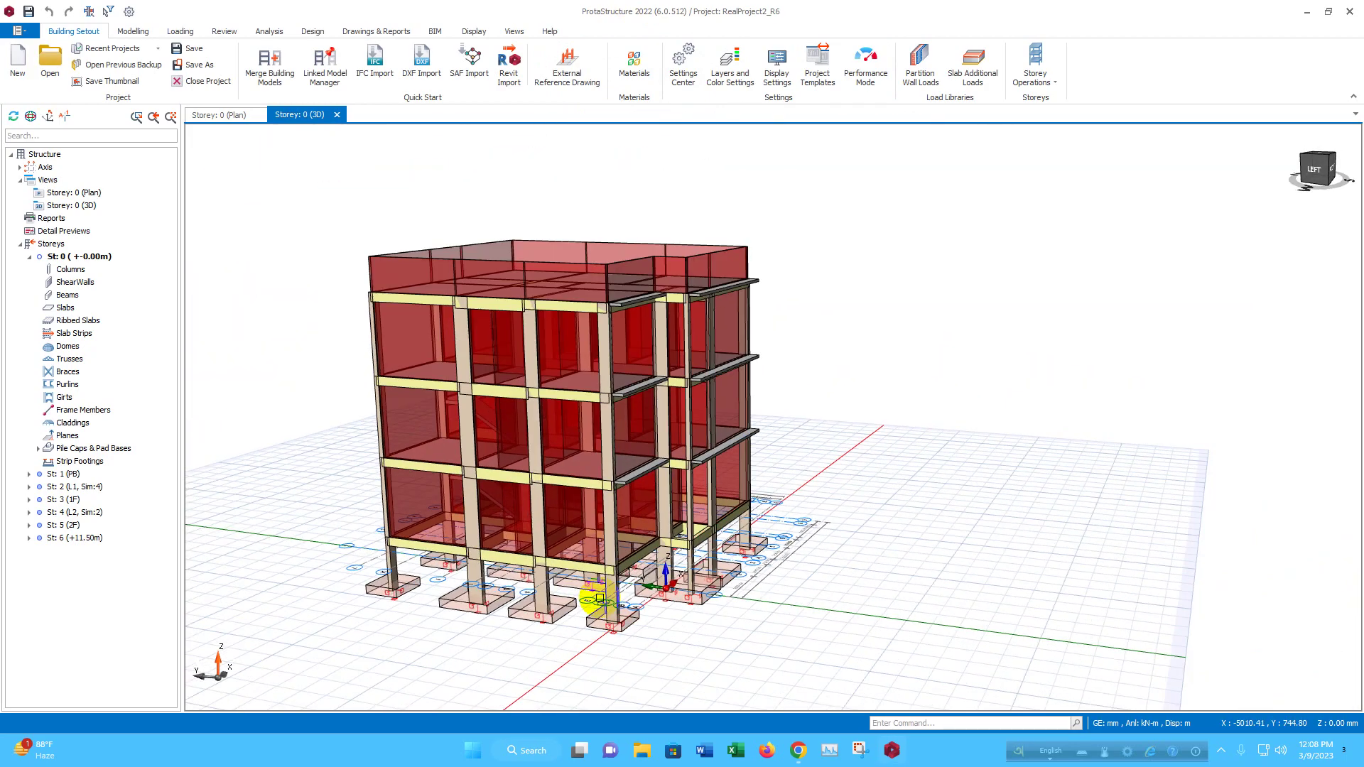
{"action": "middle_click_drag", "start_coordinate": [646, 652], "coordinate": [731, 676]}
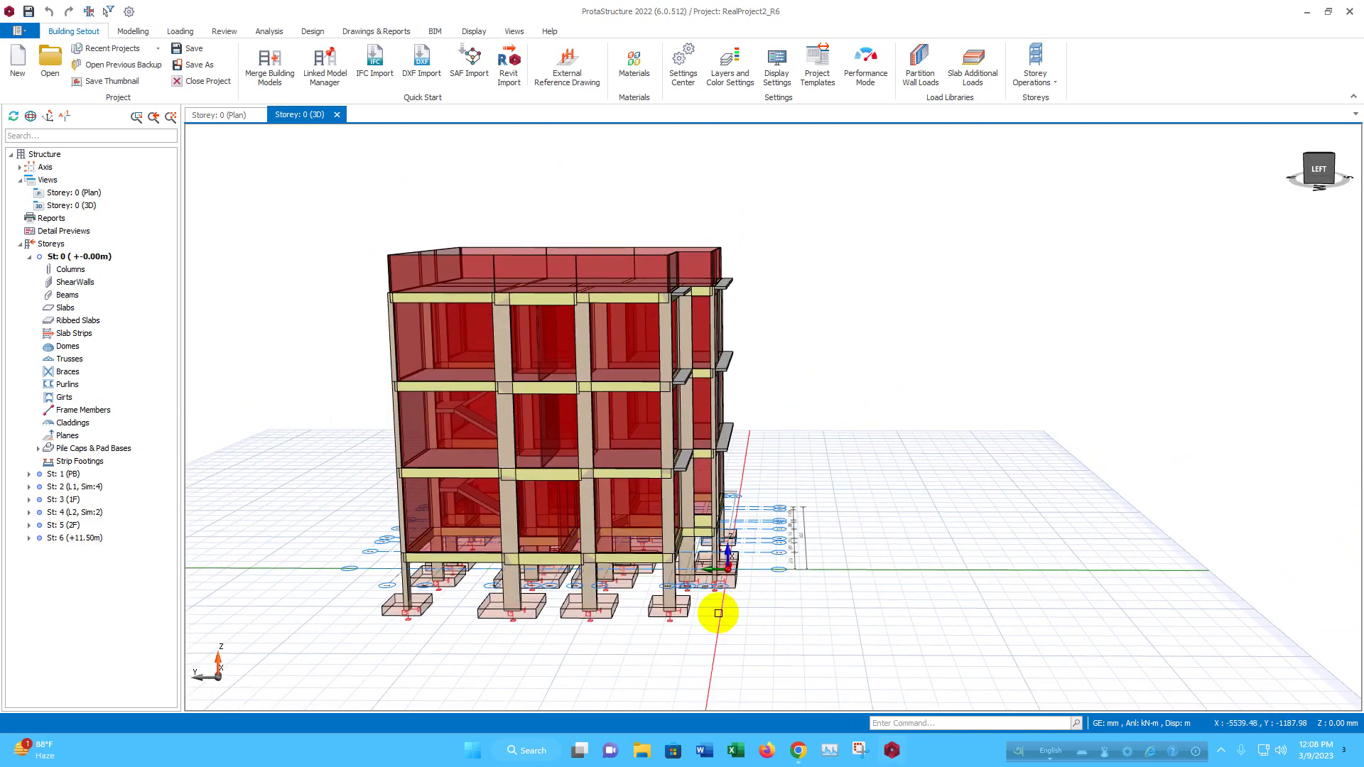
{"action": "scroll", "coordinate": [704, 604], "scroll_direction": "up", "scroll_amount": 2}
{"action": "scroll", "coordinate": [704, 605], "scroll_direction": "down", "scroll_amount": 1}
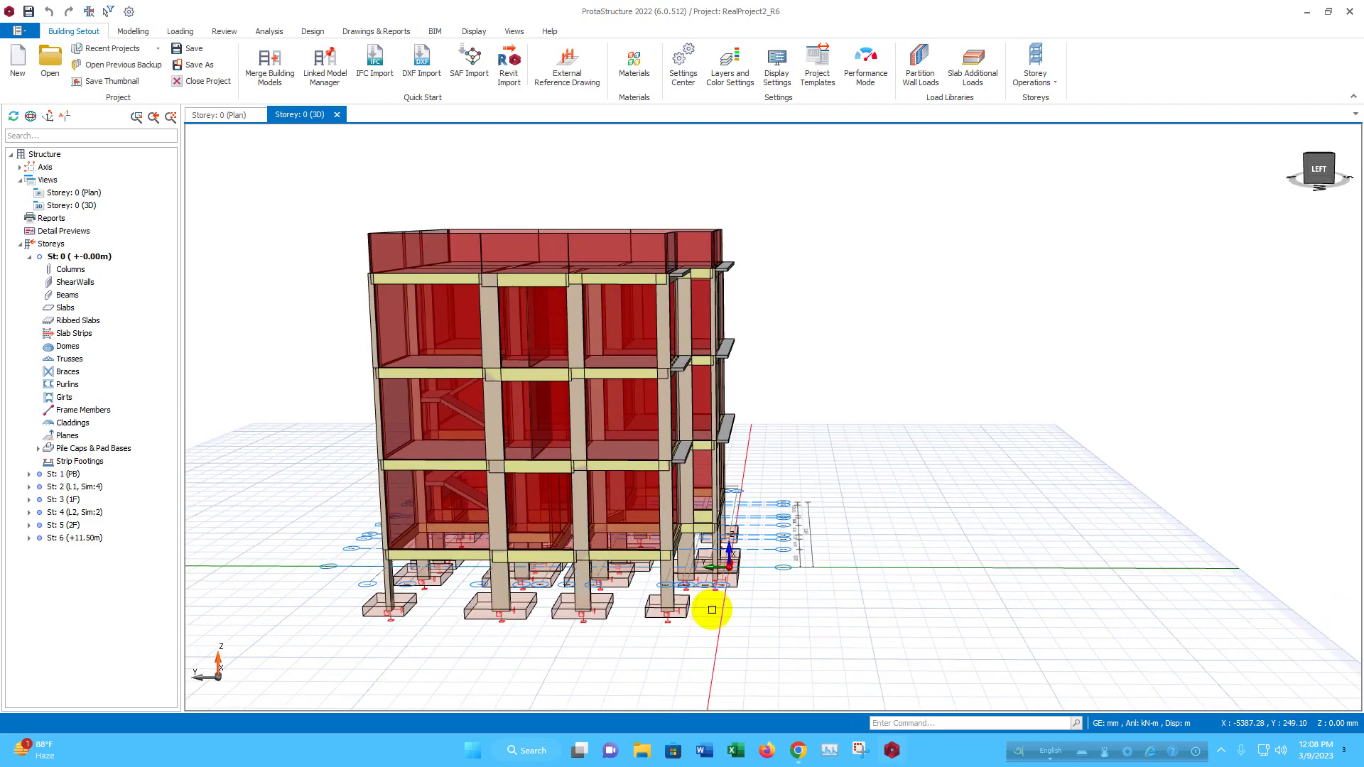
{"action": "middle_click_drag", "start_coordinate": [724, 631], "coordinate": [675, 646]}
{"action": "scroll", "coordinate": [654, 439], "scroll_direction": "down", "scroll_amount": 1}
{"action": "scroll", "coordinate": [469, 430], "scroll_direction": "up", "scroll_amount": 2}
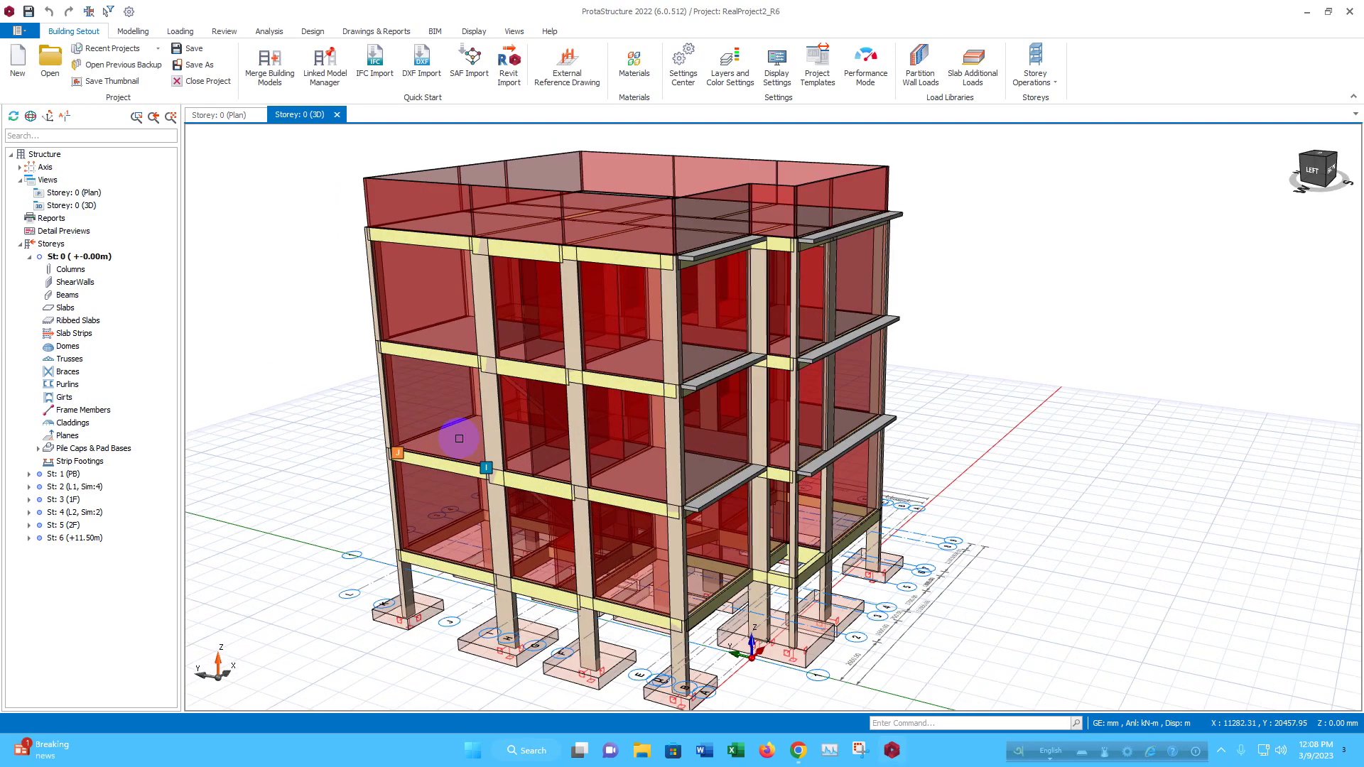
{"action": "middle_click_drag", "start_coordinate": [487, 451], "coordinate": [496, 435]}
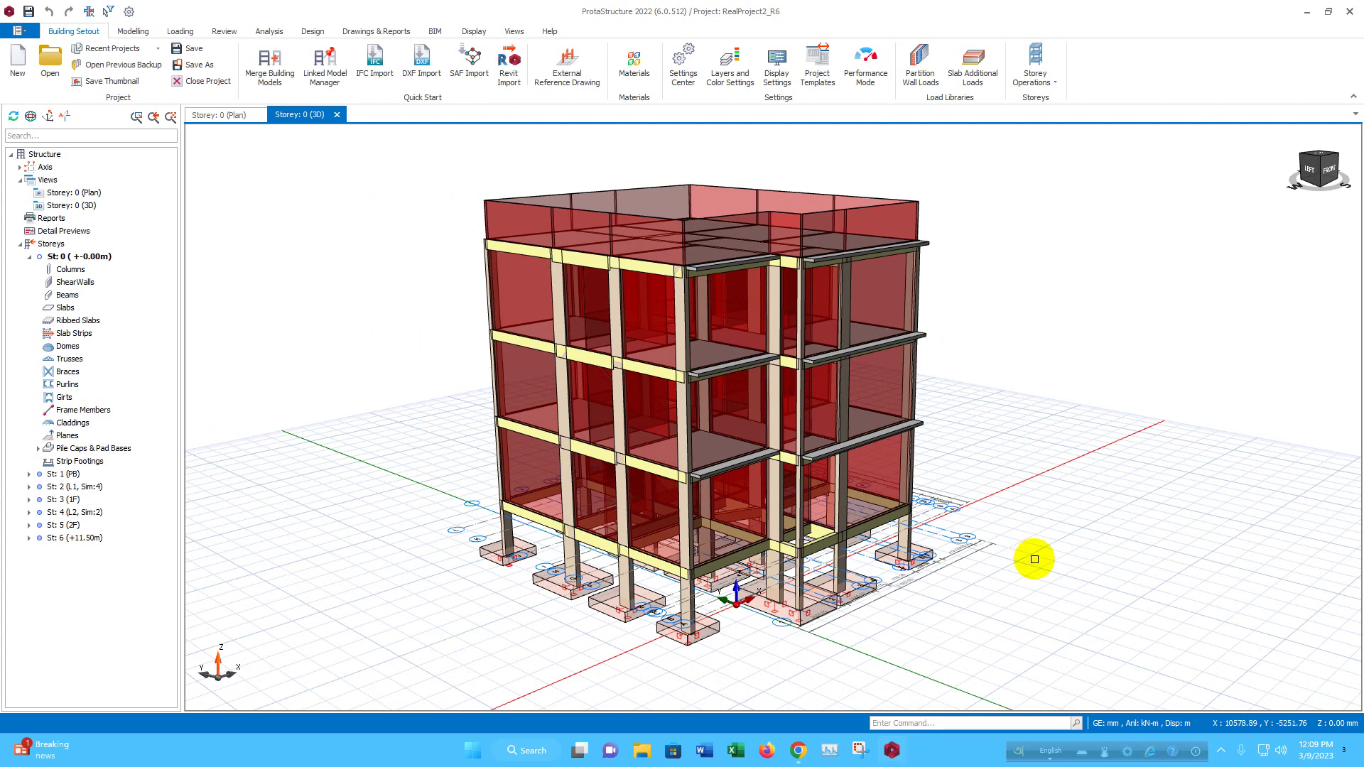
Open Formwork Design for column 3C4, the second column along the building's left face just above the plinth beams
{"action": "scroll", "coordinate": [648, 587], "scroll_direction": "up", "scroll_amount": 2}
{"action": "left_click", "coordinate": [557, 489]}
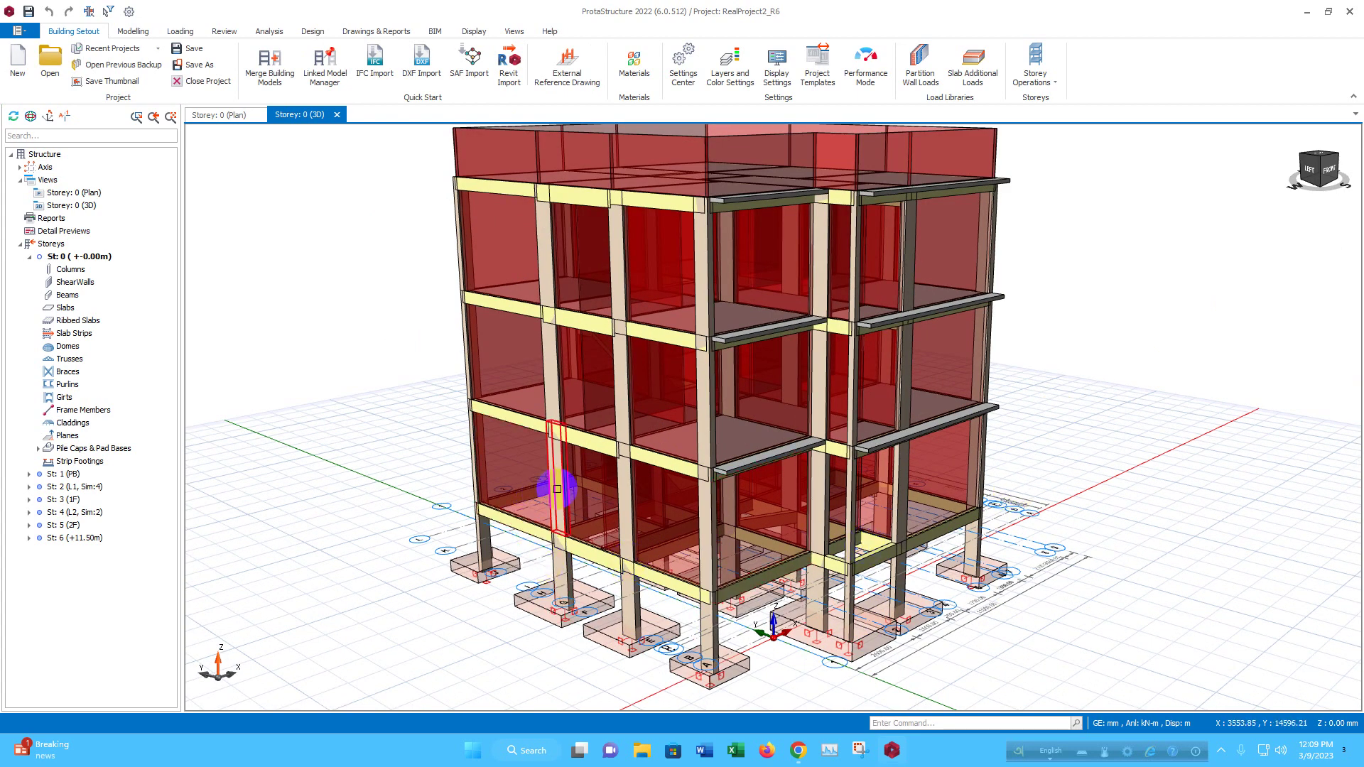
{"action": "left_click", "coordinate": [559, 489]}
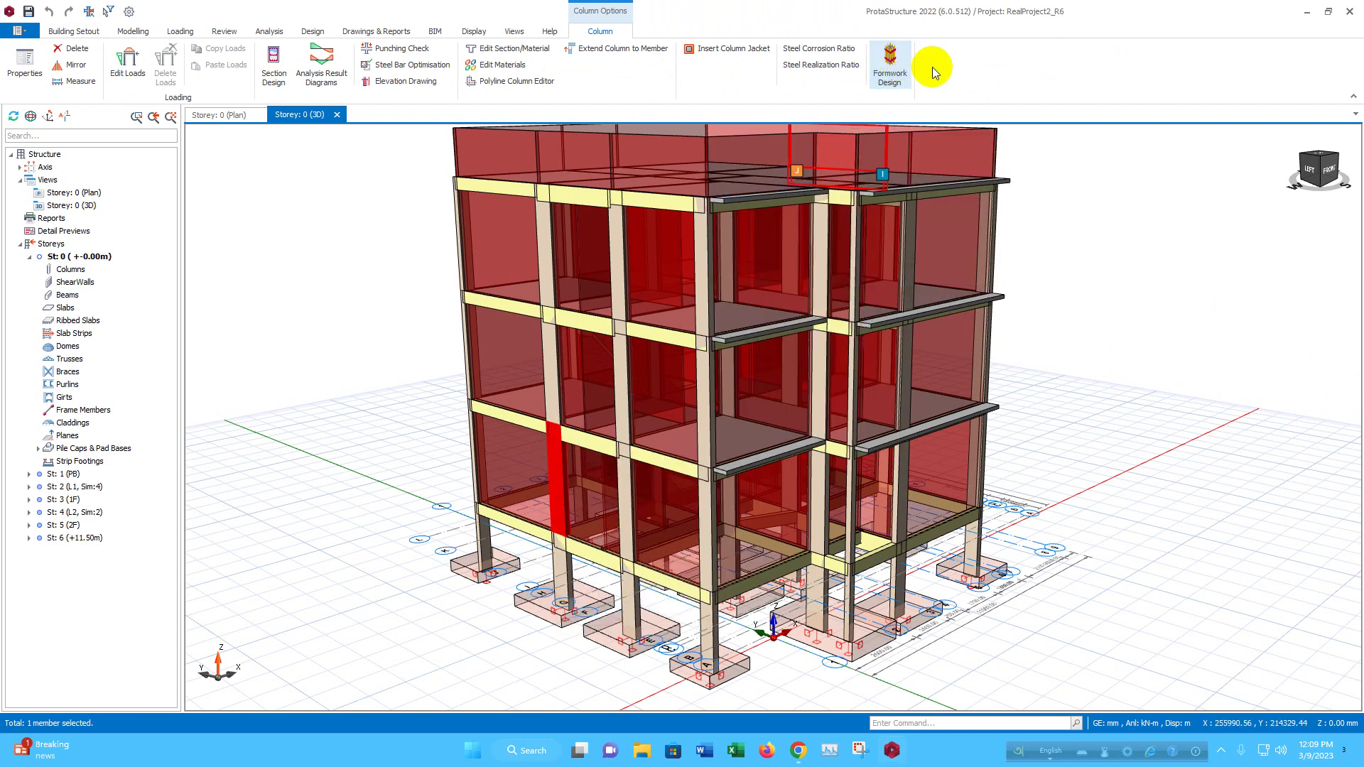
{"action": "left_click", "coordinate": [559, 483]}
{"action": "right_click", "coordinate": [559, 482]}
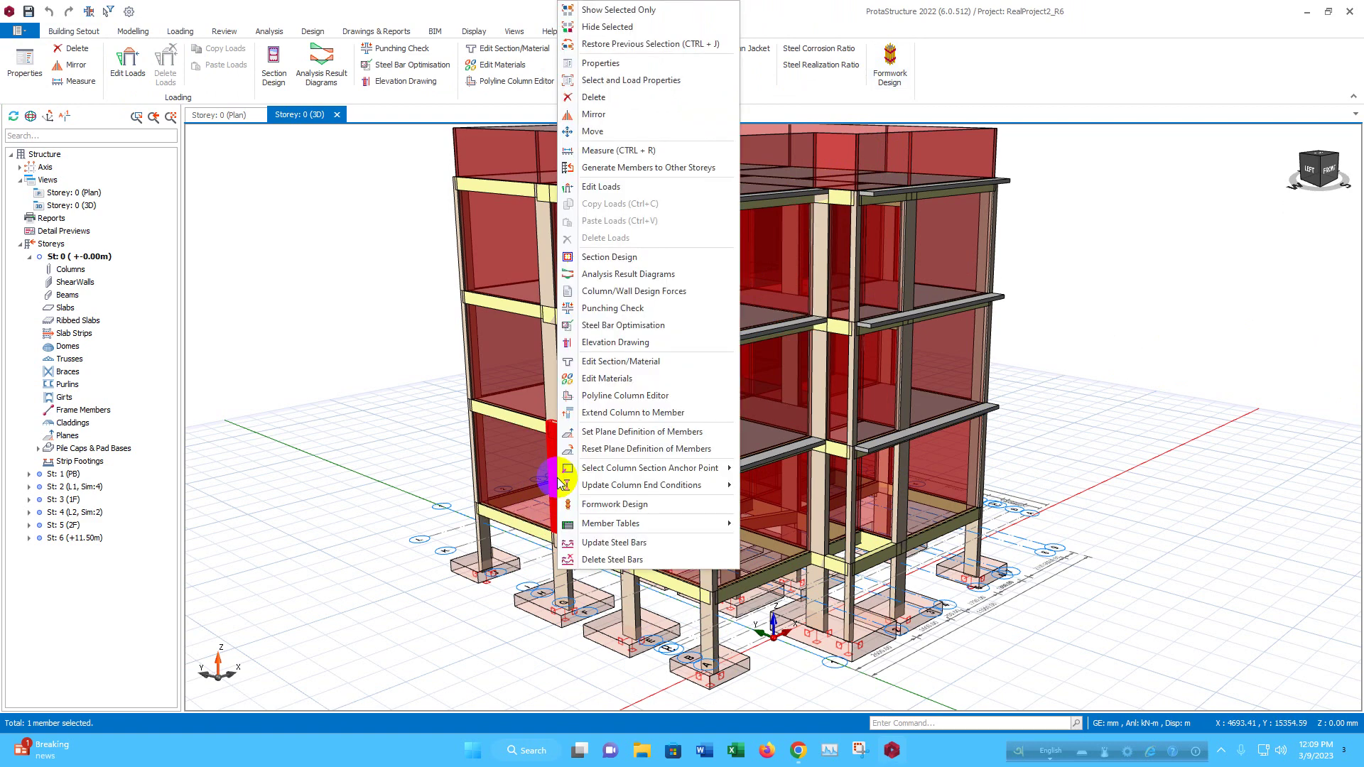
{"action": "left_click", "coordinate": [615, 504]}
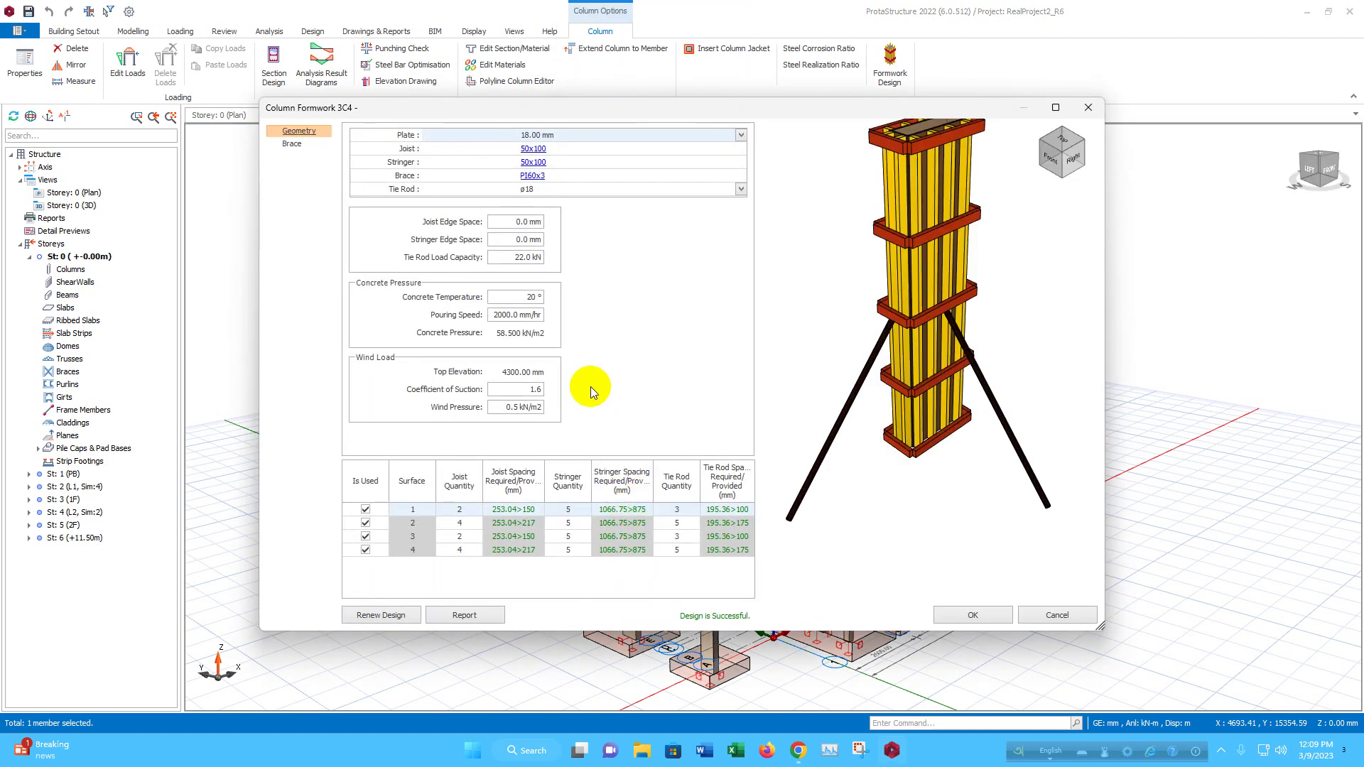
Inspect the column formwork in the 3D preview and set the joist edge space to 50 mm
{"action": "left_click_drag", "start_coordinate": [914, 497], "coordinate": [956, 361]}
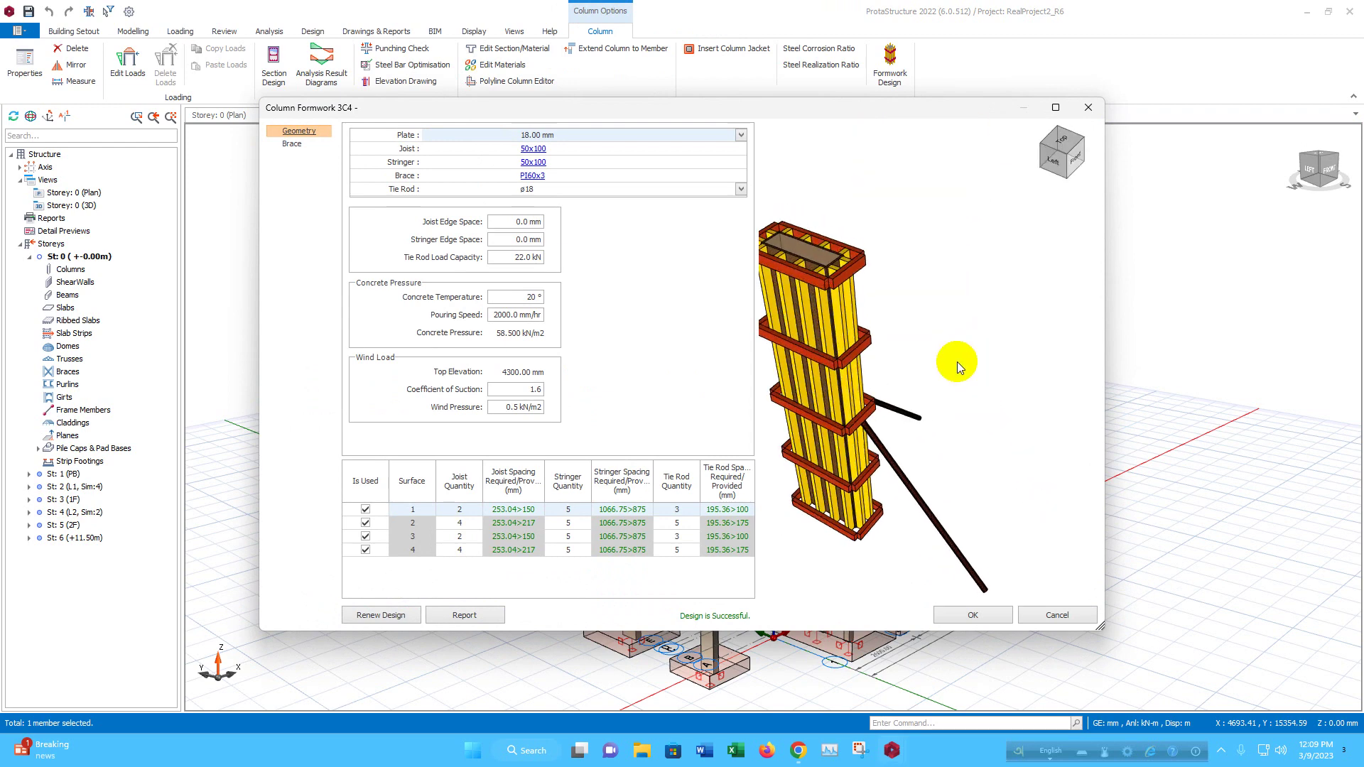
{"action": "scroll", "coordinate": [838, 330], "scroll_direction": "up", "scroll_amount": 5}
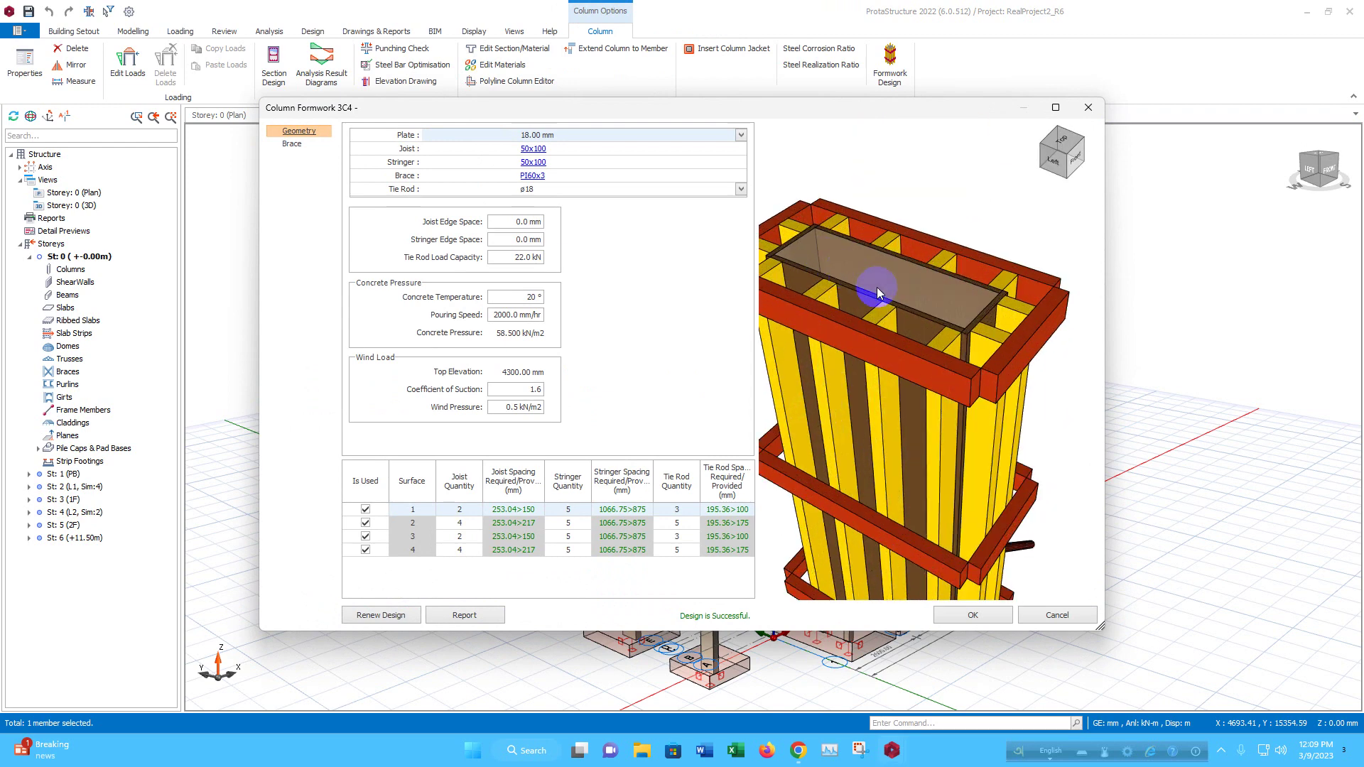
{"action": "left_click_drag", "start_coordinate": [878, 292], "coordinate": [932, 304]}
{"action": "scroll", "coordinate": [929, 302], "scroll_direction": "down", "scroll_amount": 5}
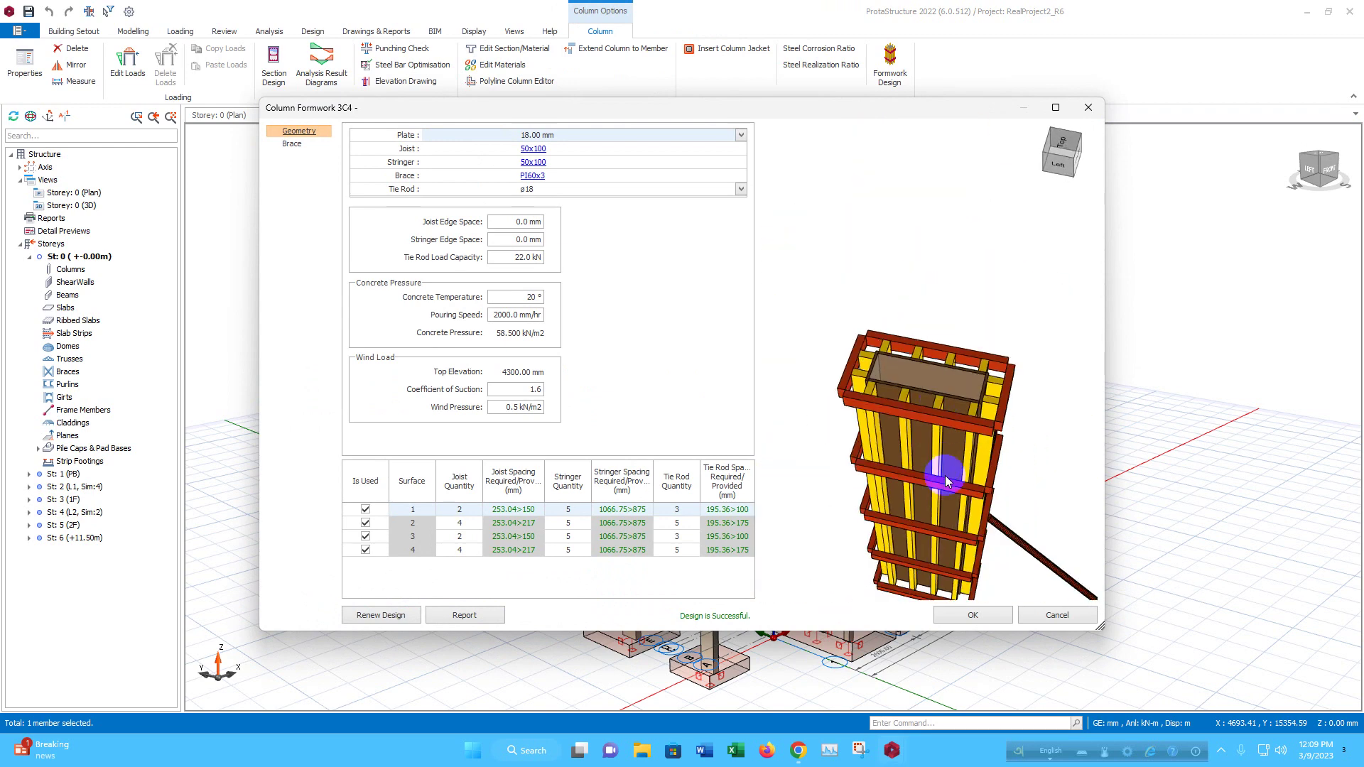
{"action": "left_click_drag", "start_coordinate": [945, 481], "coordinate": [904, 419]}
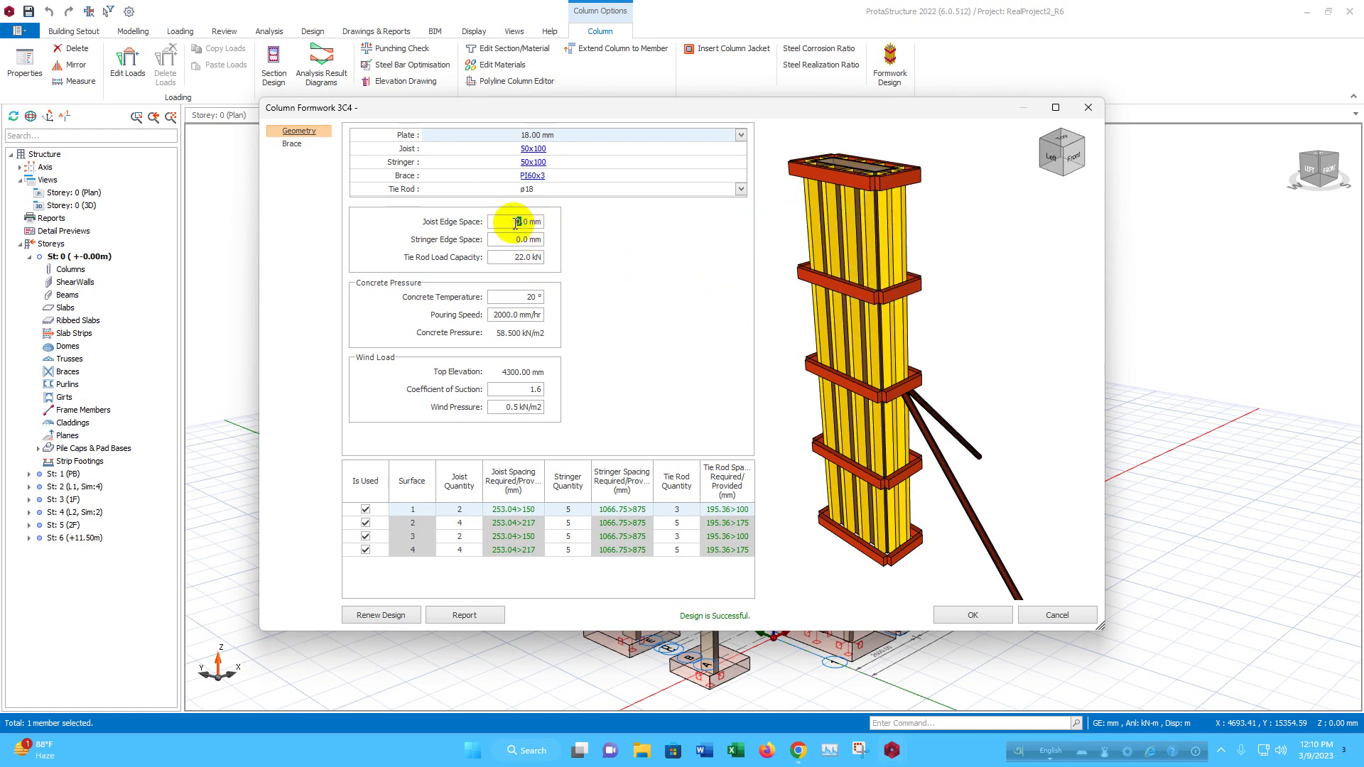
{"action": "type", "text": "00"}
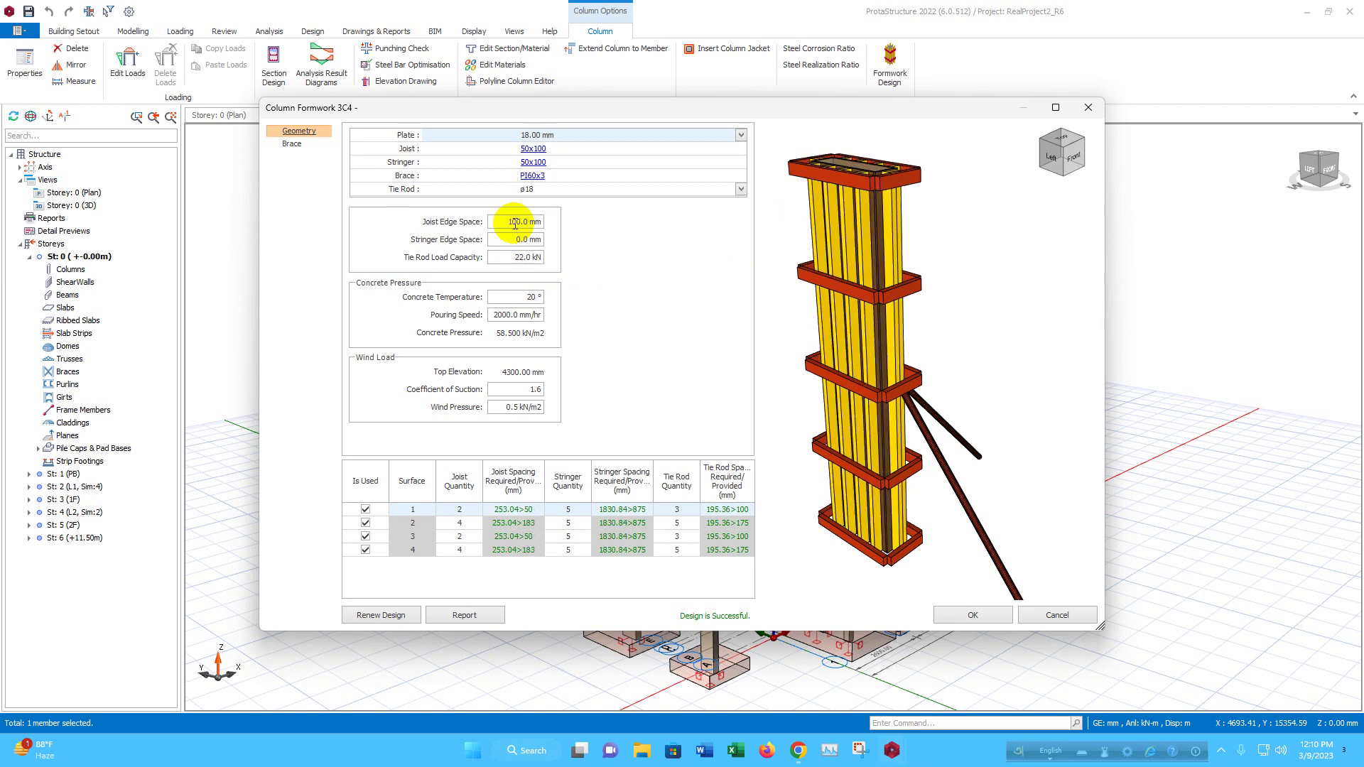
Set the column formwork's stringer edge space to 50 mm
{"action": "left_click", "coordinate": [509, 239]}
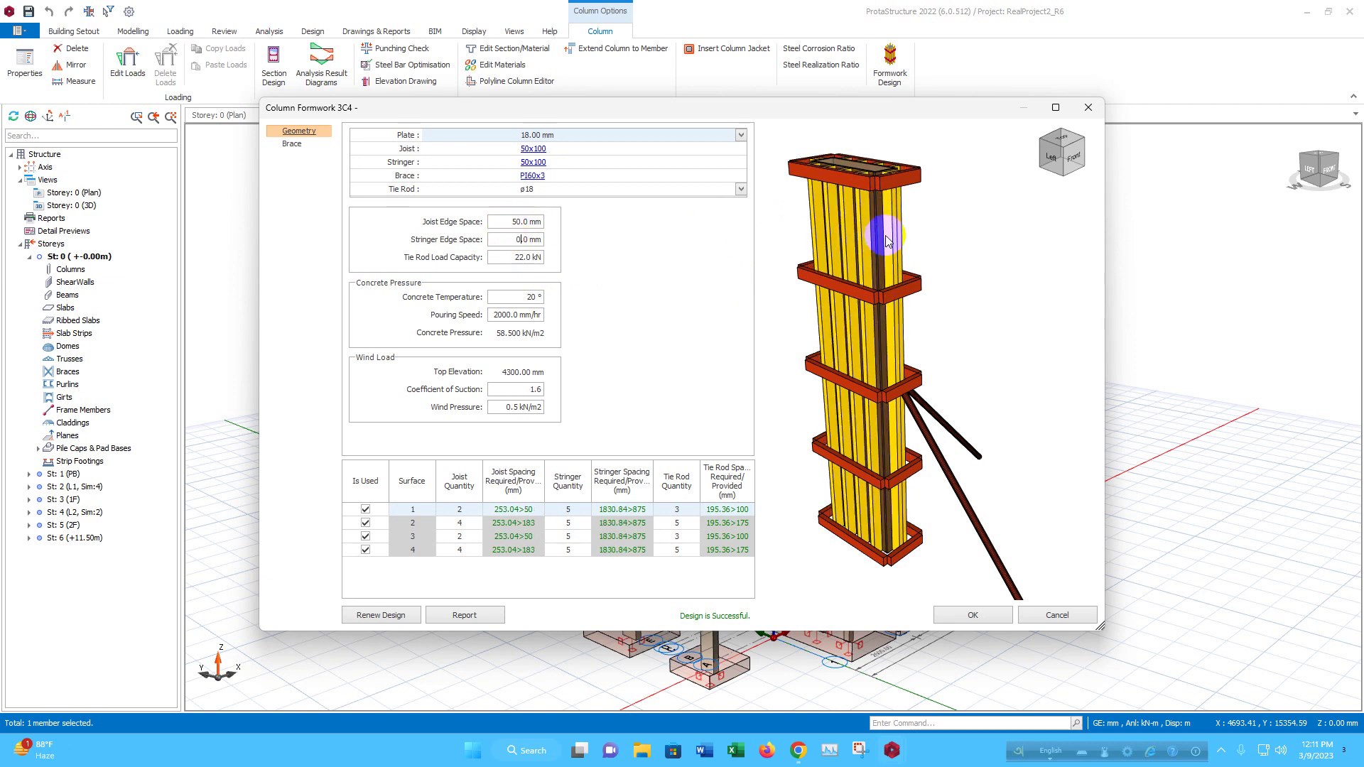
{"action": "left_click", "coordinate": [518, 239]}
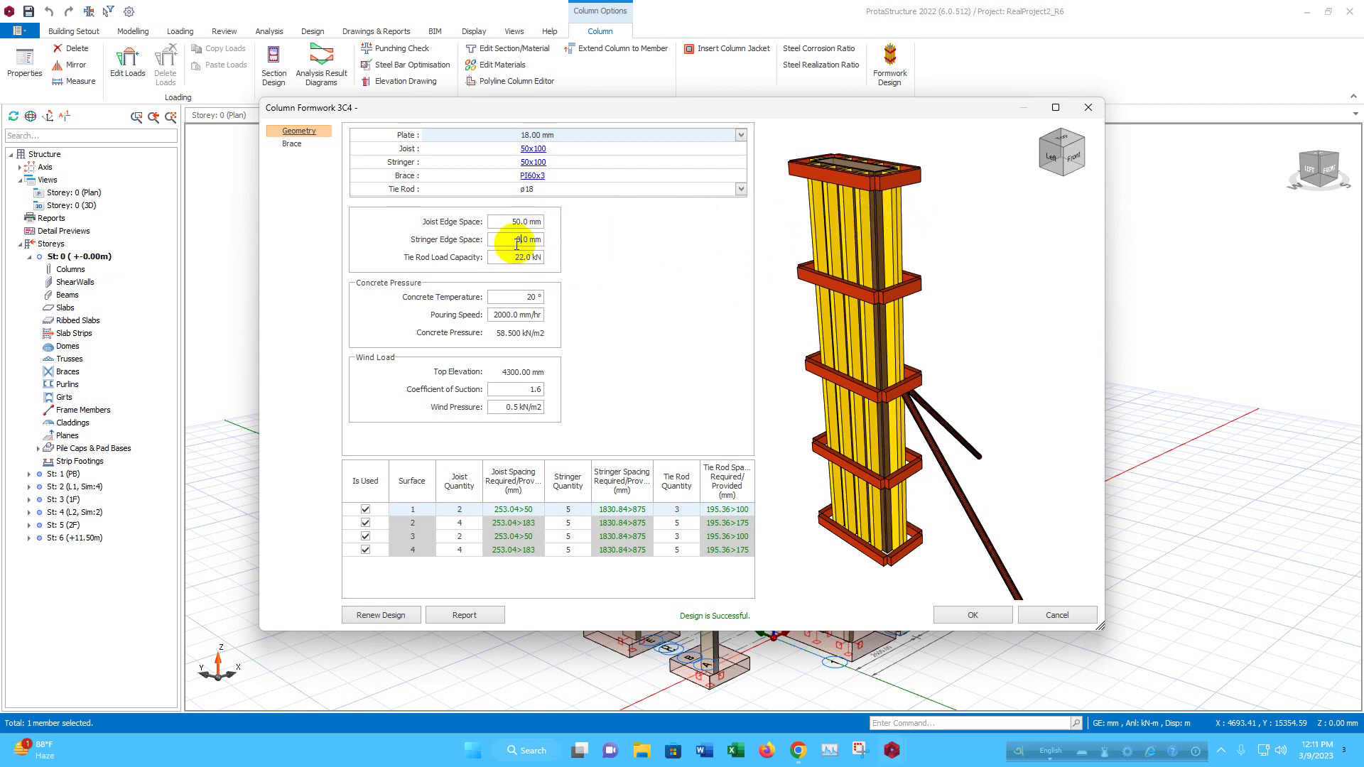
{"action": "left_click_drag", "start_coordinate": [512, 238], "coordinate": [531, 238]}
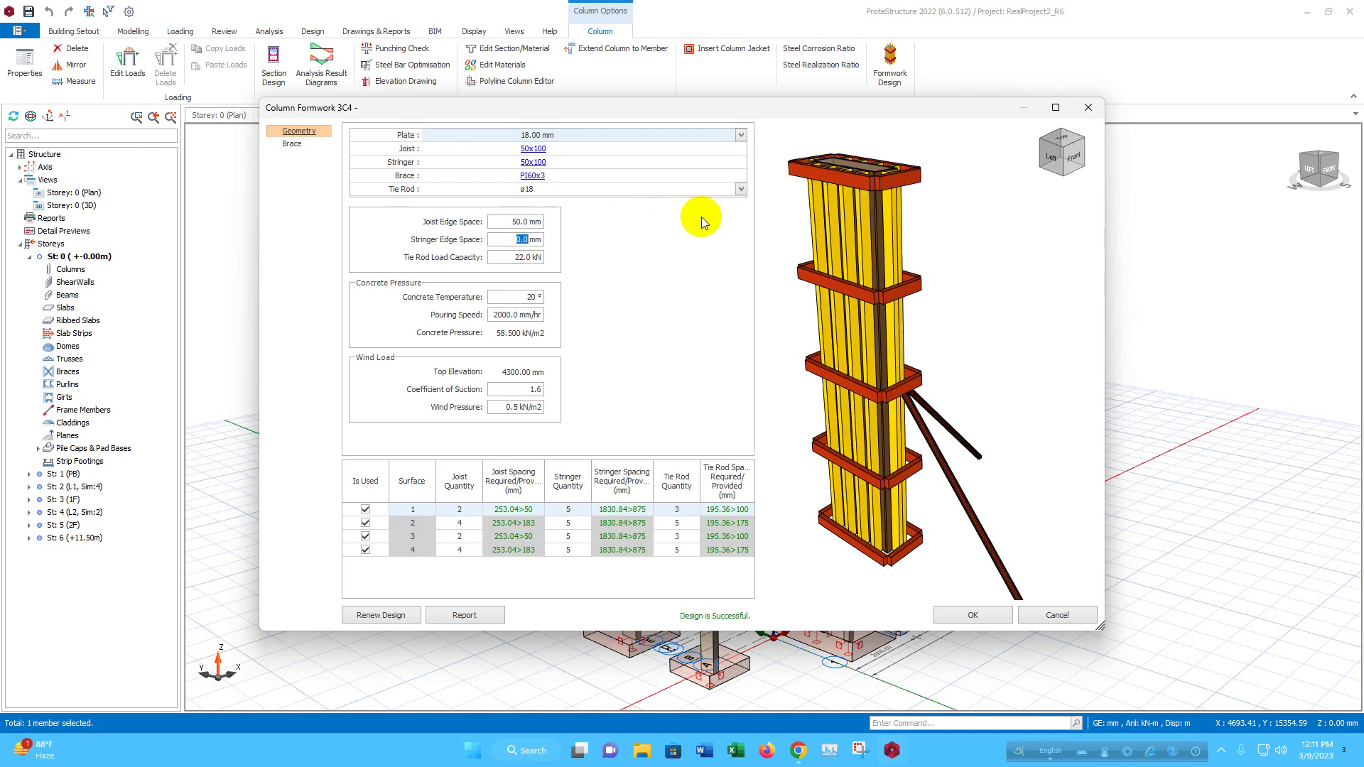
{"action": "type", "text": "50"}
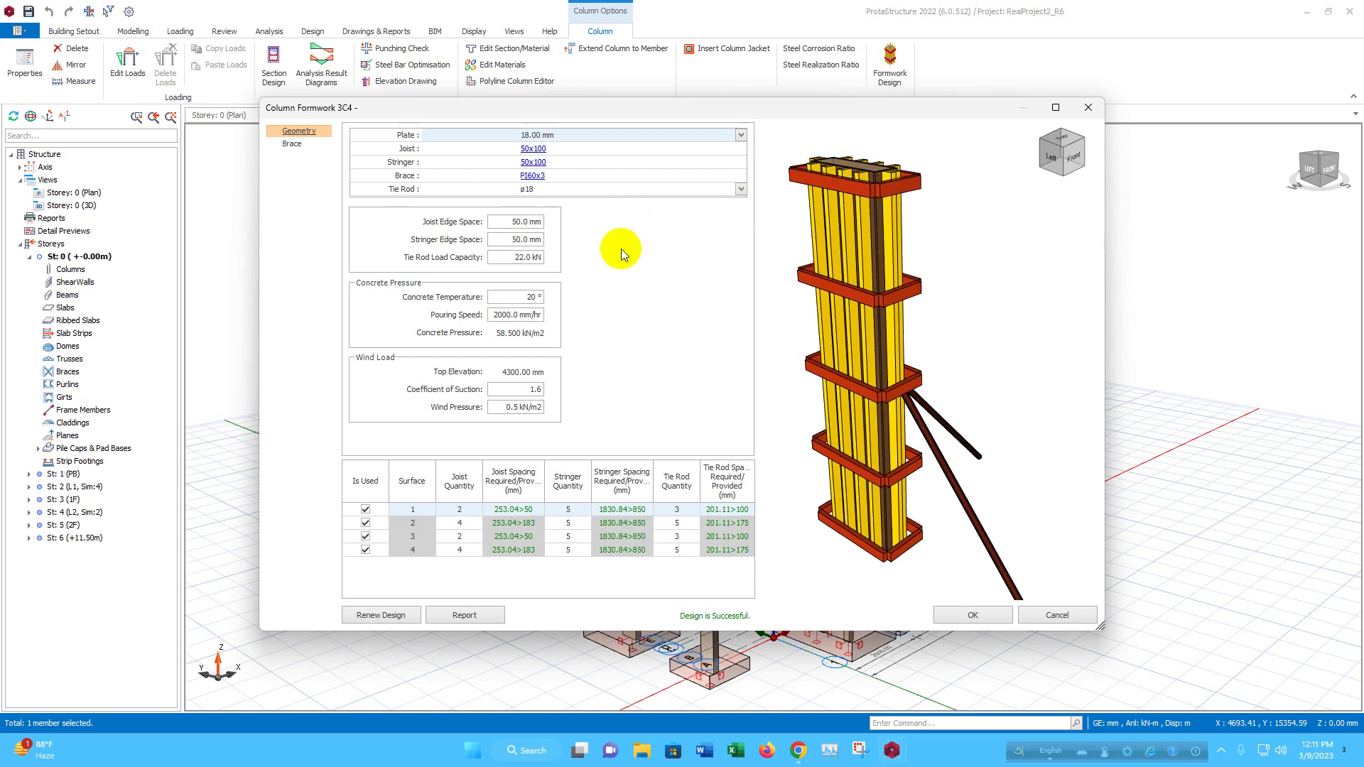
Review the tie rod load capacity, concrete temperature and pouring speed settings of the column formwork
{"action": "left_click", "coordinate": [516, 257]}
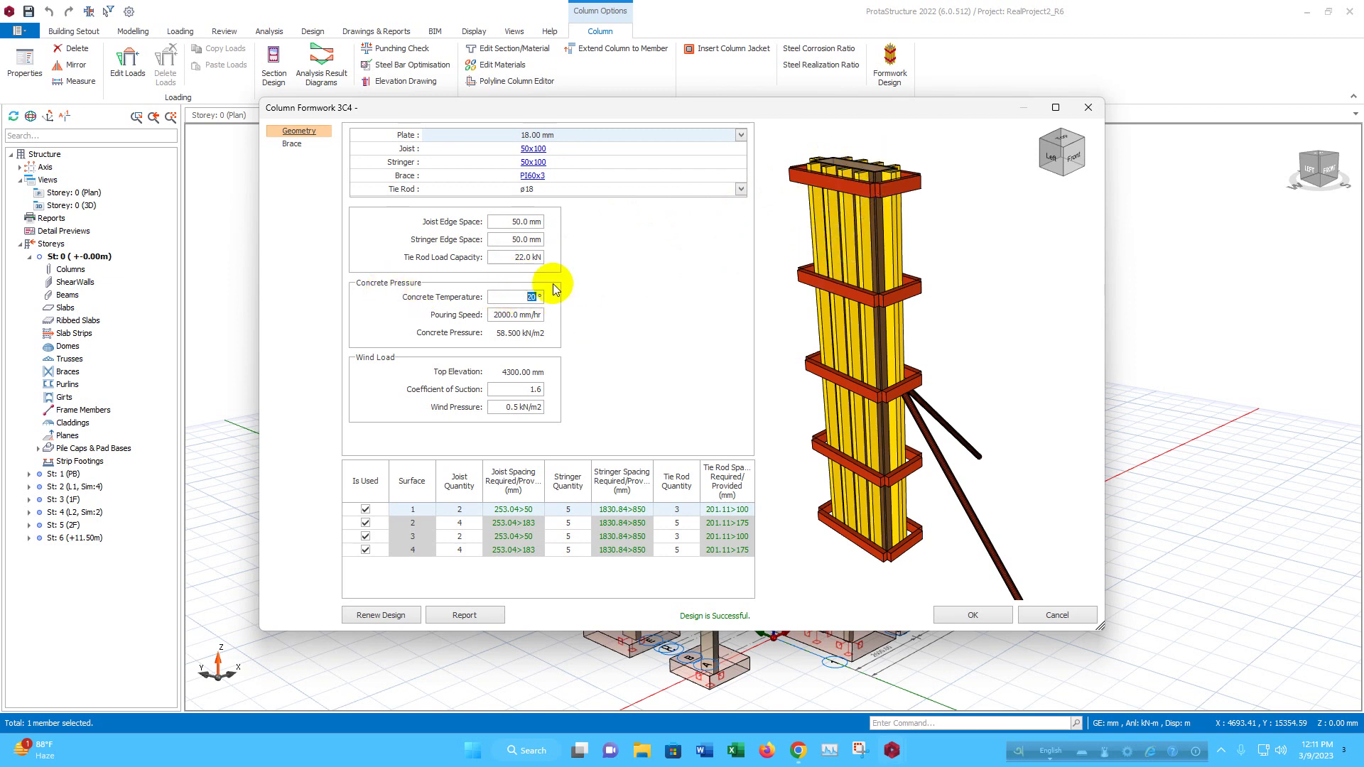
{"action": "left_click", "coordinate": [515, 295]}
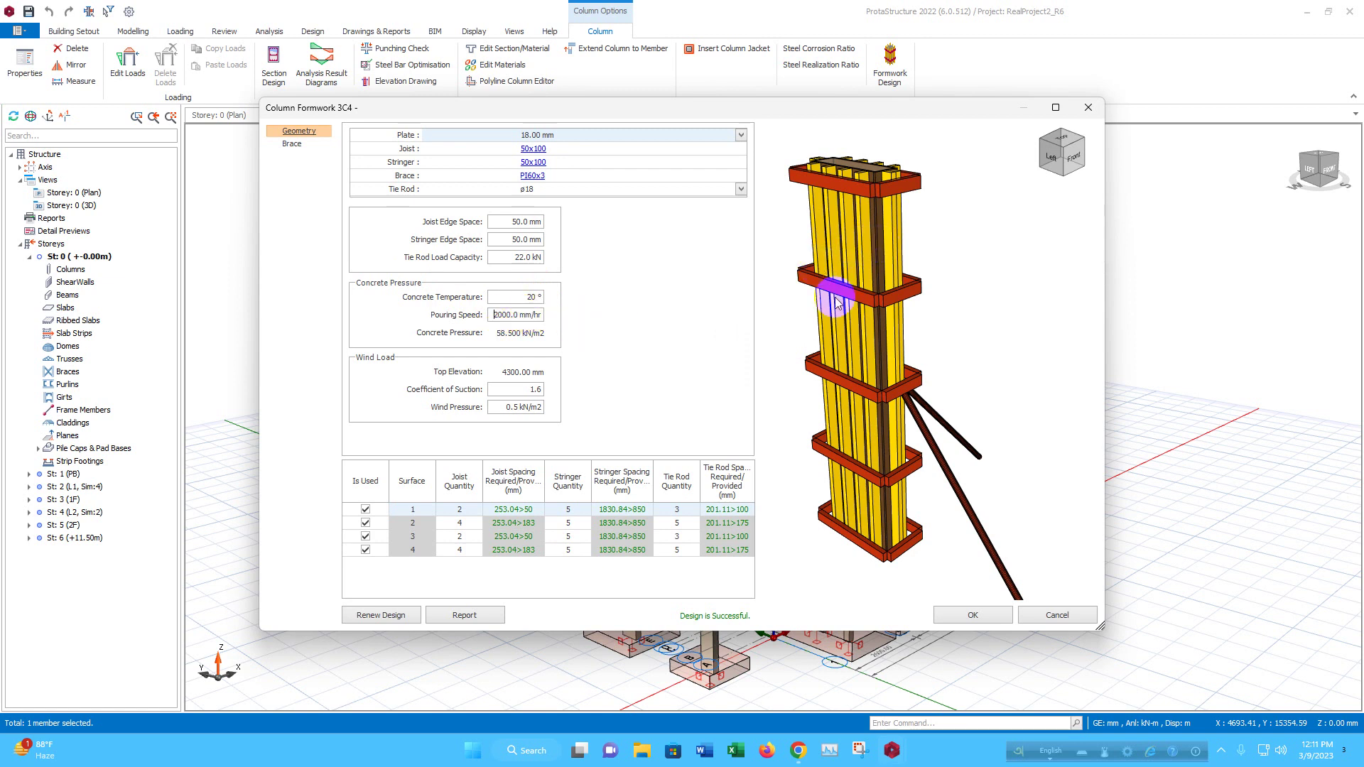
{"action": "double_click", "coordinate": [514, 315]}
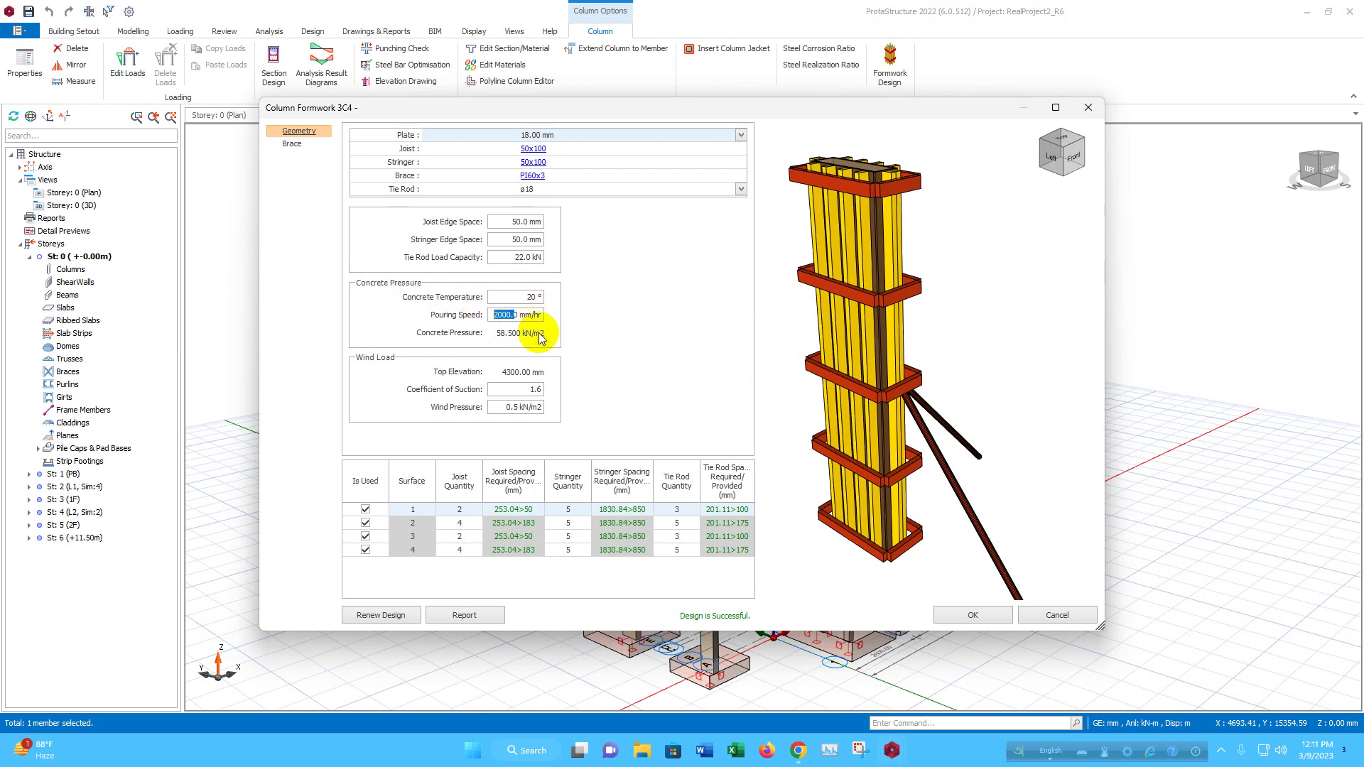
Review the column formwork's concrete temperature and coefficient of suction, and set its wind pressure to 0.75 kN/m2
{"action": "double_click", "coordinate": [532, 297]}
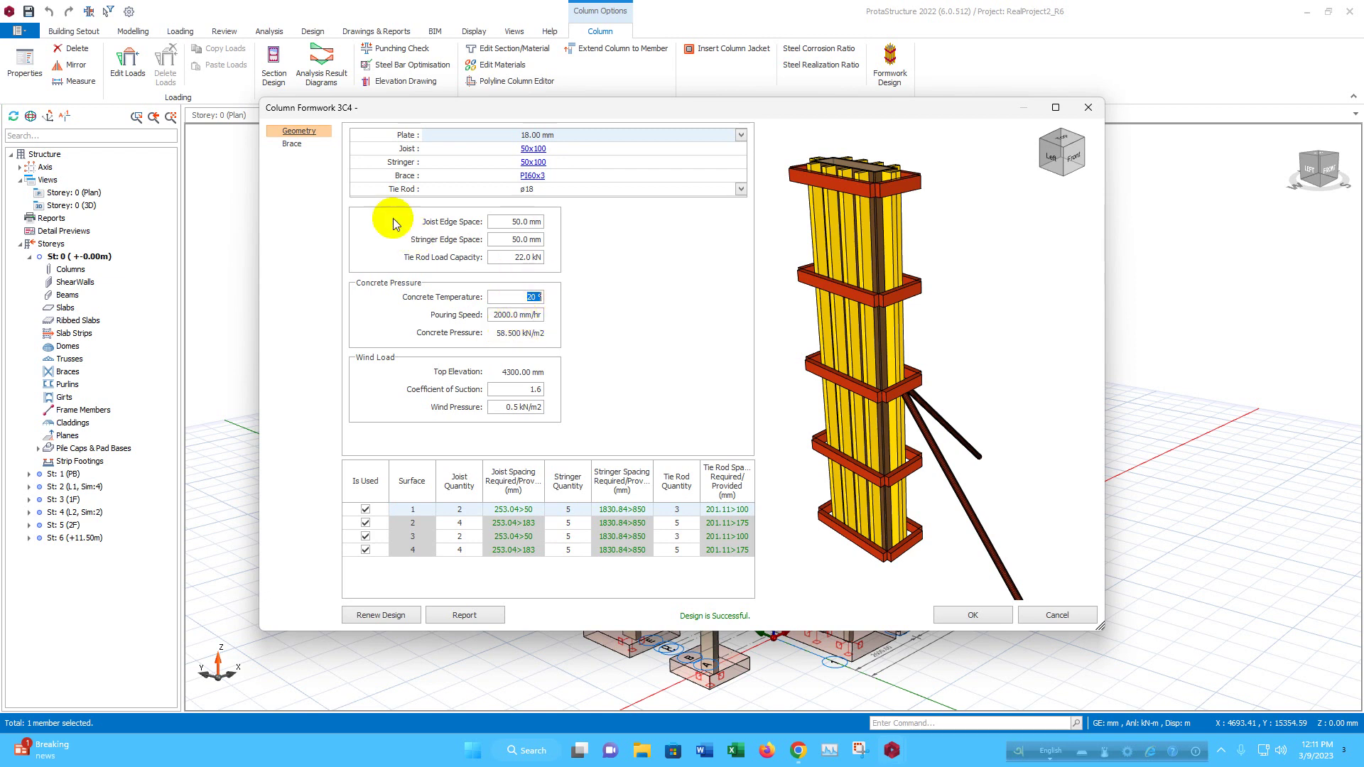
{"action": "left_click", "coordinate": [518, 390]}
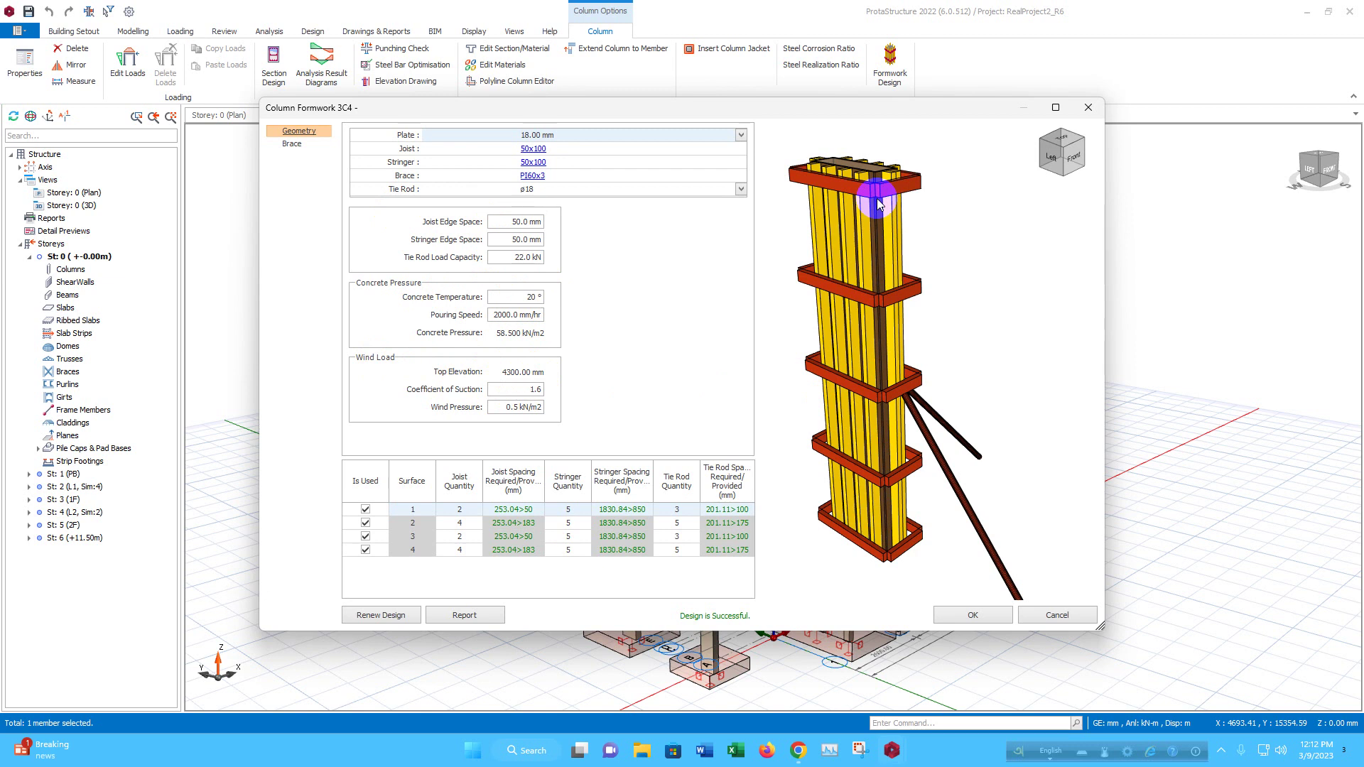
{"action": "double_click", "coordinate": [539, 390]}
{"action": "left_click_drag", "start_coordinate": [524, 389], "coordinate": [554, 389]}
{"action": "left_click", "coordinate": [501, 408]}
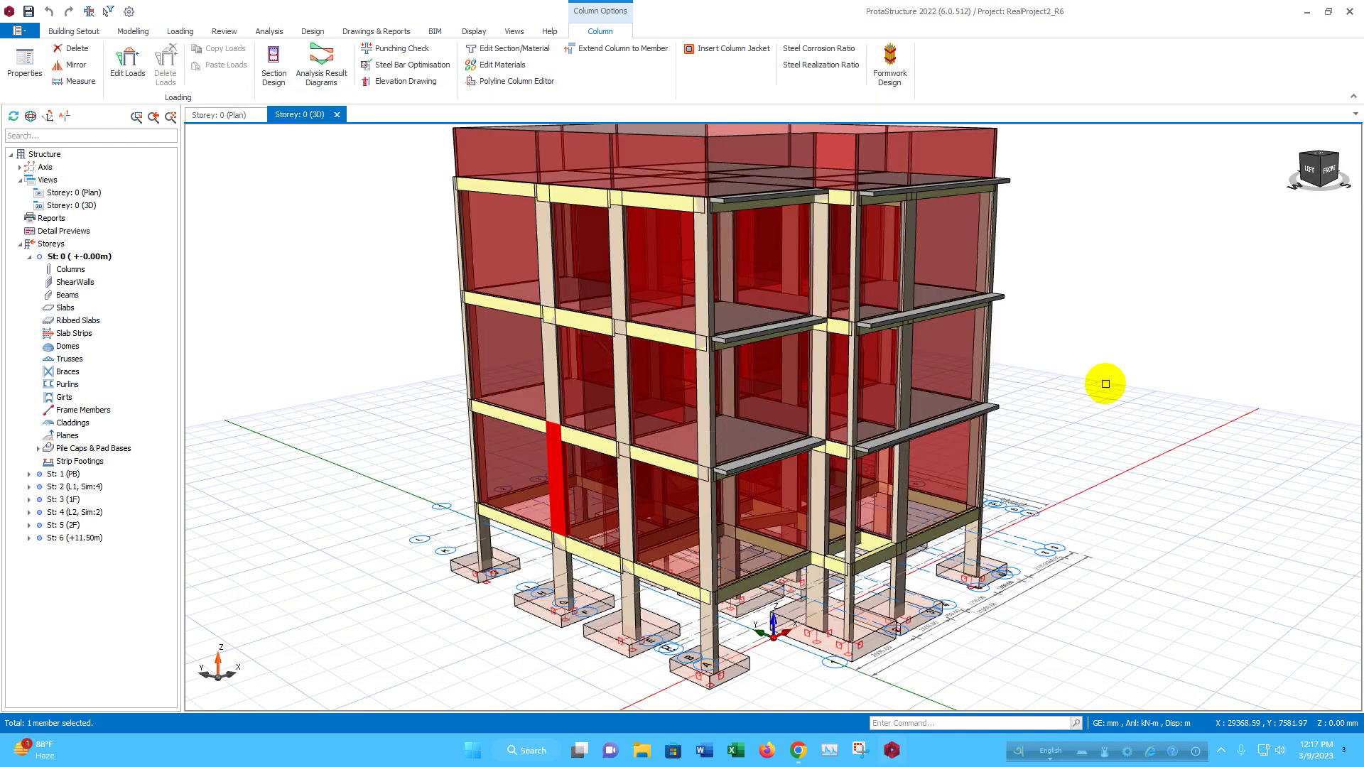
{"action": "left_click", "coordinate": [999, 402]}
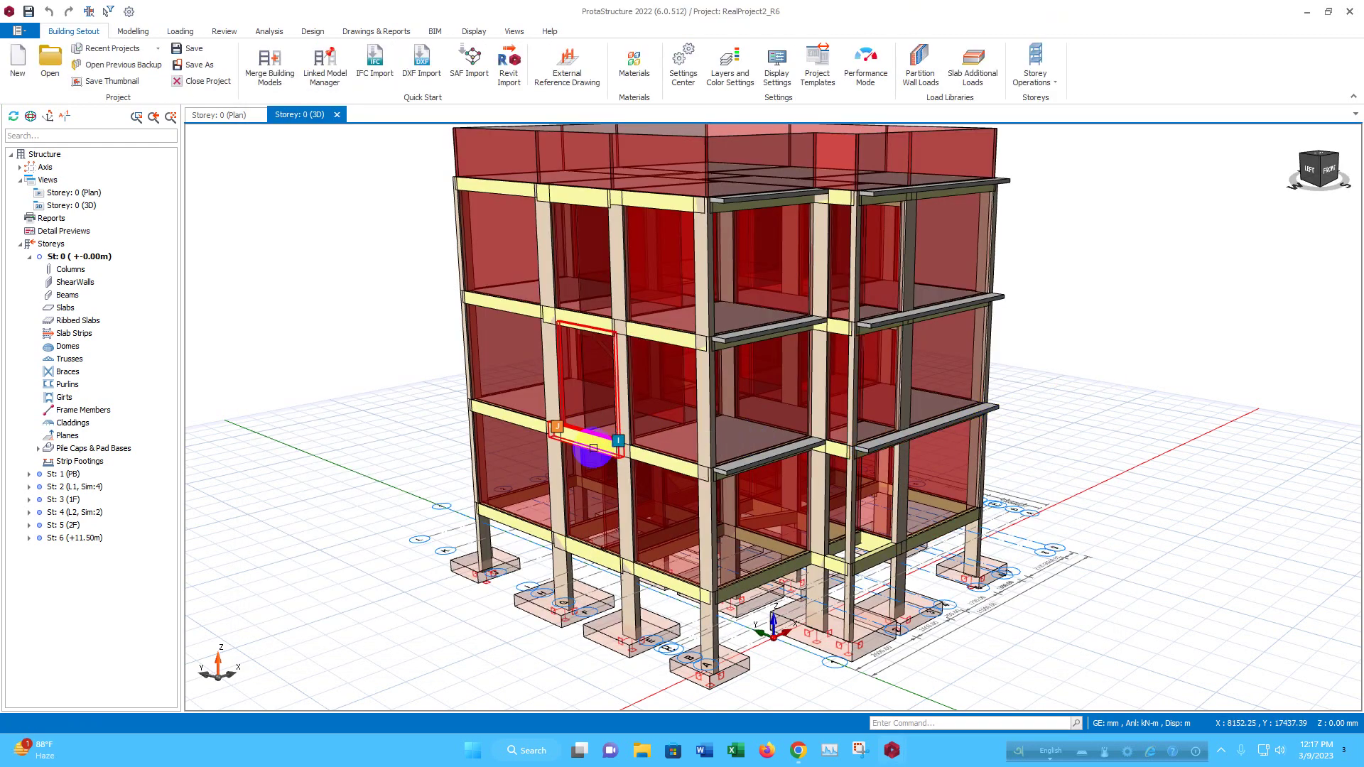
Open Formwork Design for beam 3B12, the middle-bay beam on the building's left face at the first floor above the plinth beams
{"action": "left_click", "coordinate": [593, 447]}
{"action": "right_click", "coordinate": [594, 447]}
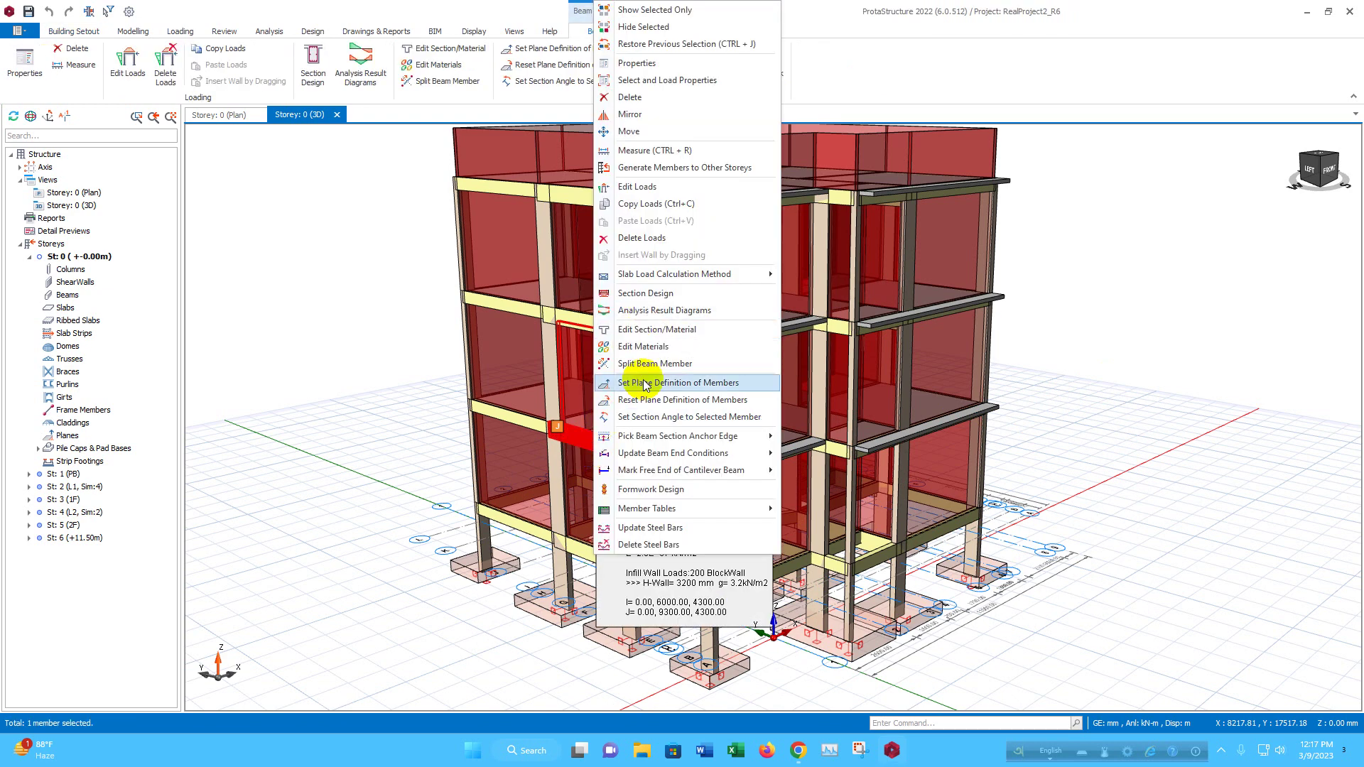
{"action": "left_click", "coordinate": [650, 489]}
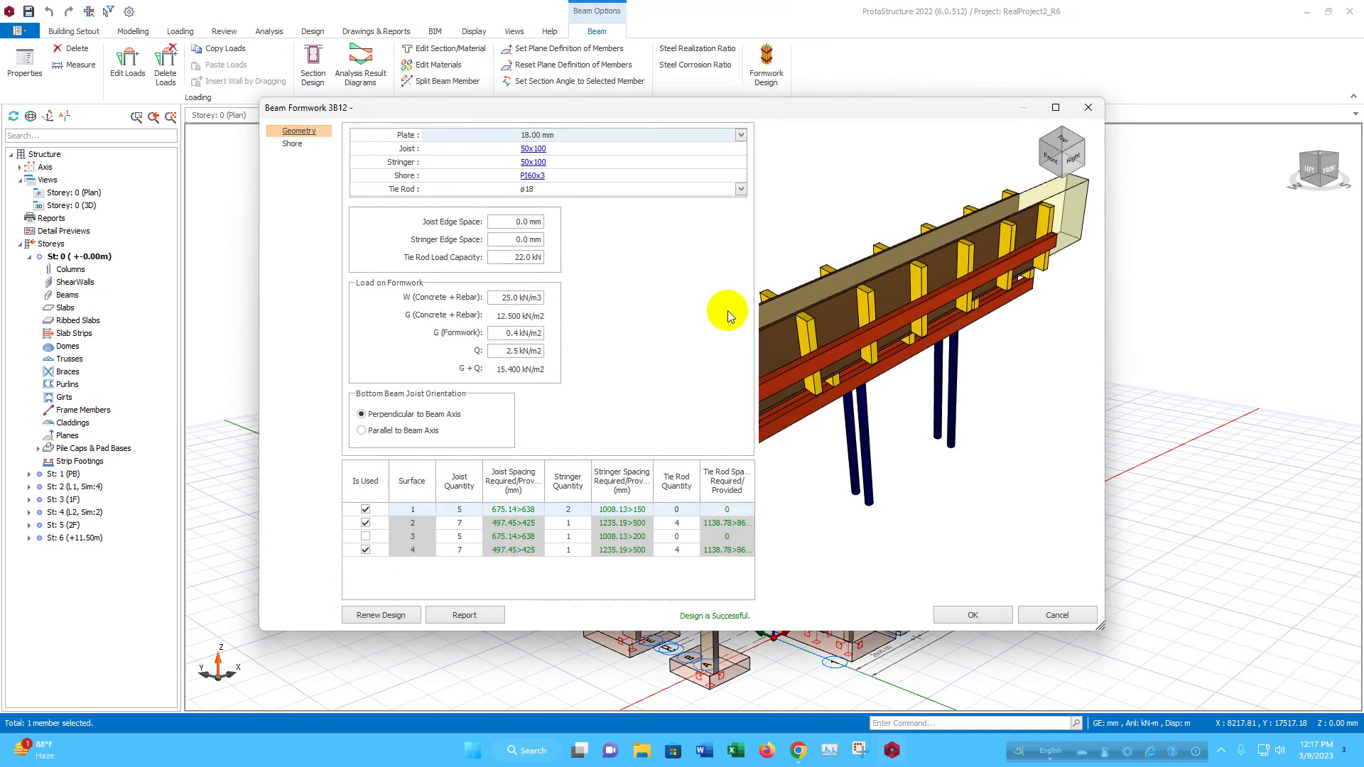
Compare both bottom beam joist orientations in the 3D preview and set the orientation to Parallel to Beam Axis
{"action": "left_click_drag", "start_coordinate": [727, 310], "coordinate": [1013, 369]}
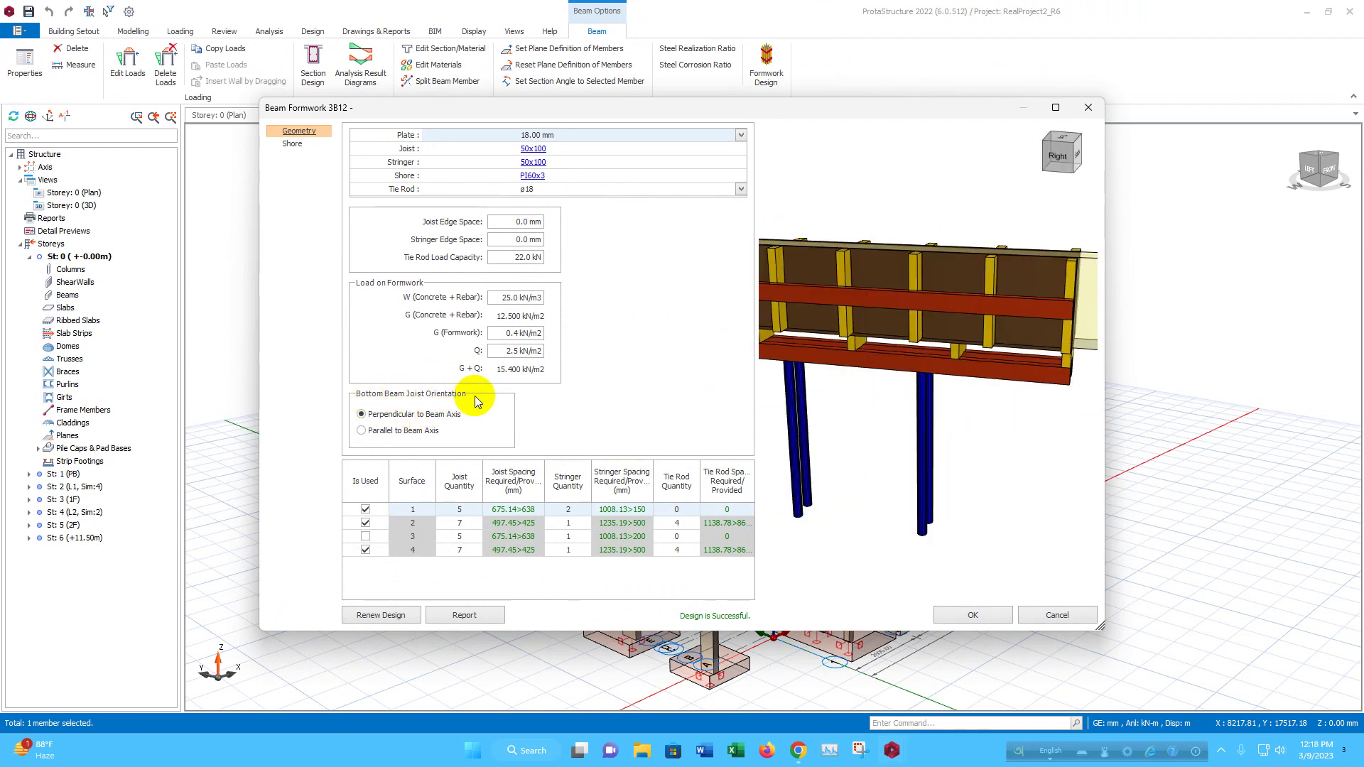
{"action": "left_click_drag", "start_coordinate": [907, 409], "coordinate": [916, 353]}
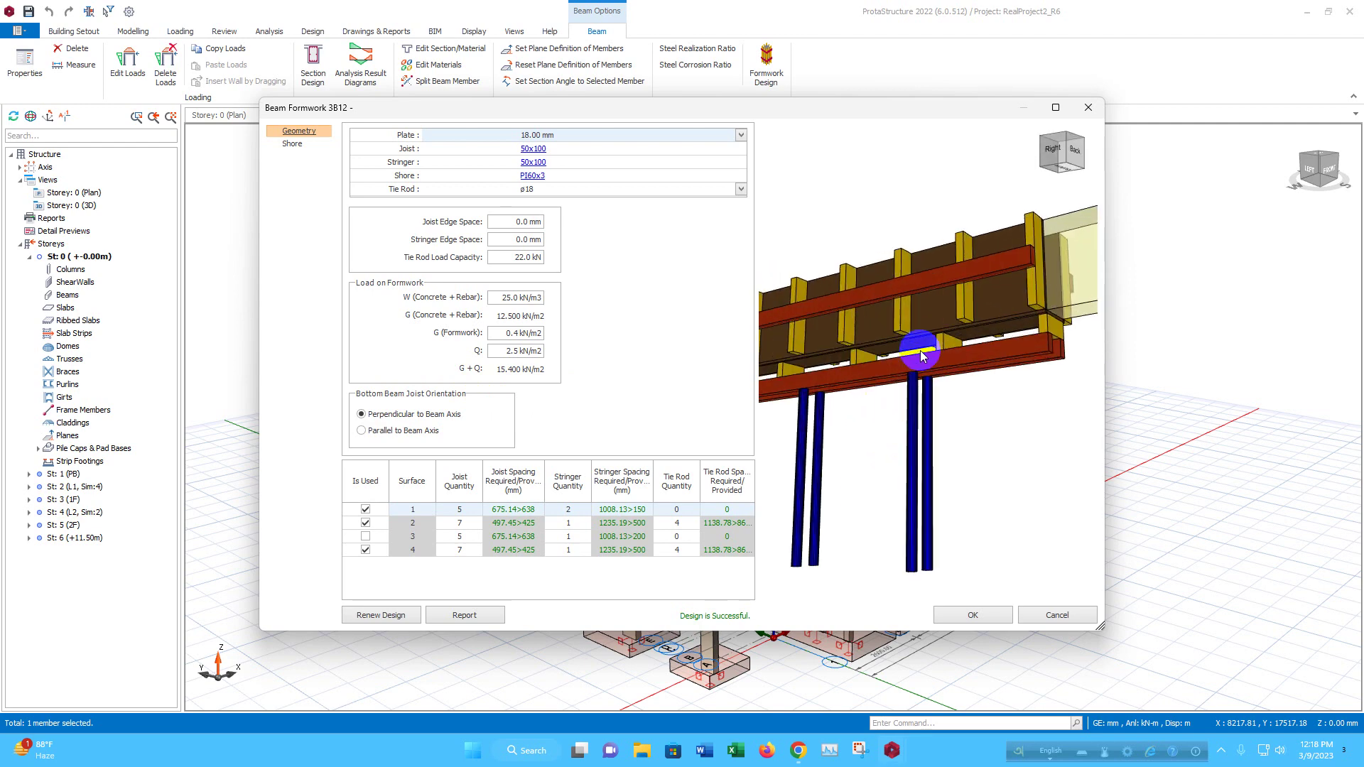
{"action": "left_click", "coordinate": [417, 435]}
{"action": "left_click_drag", "start_coordinate": [819, 471], "coordinate": [944, 474]}
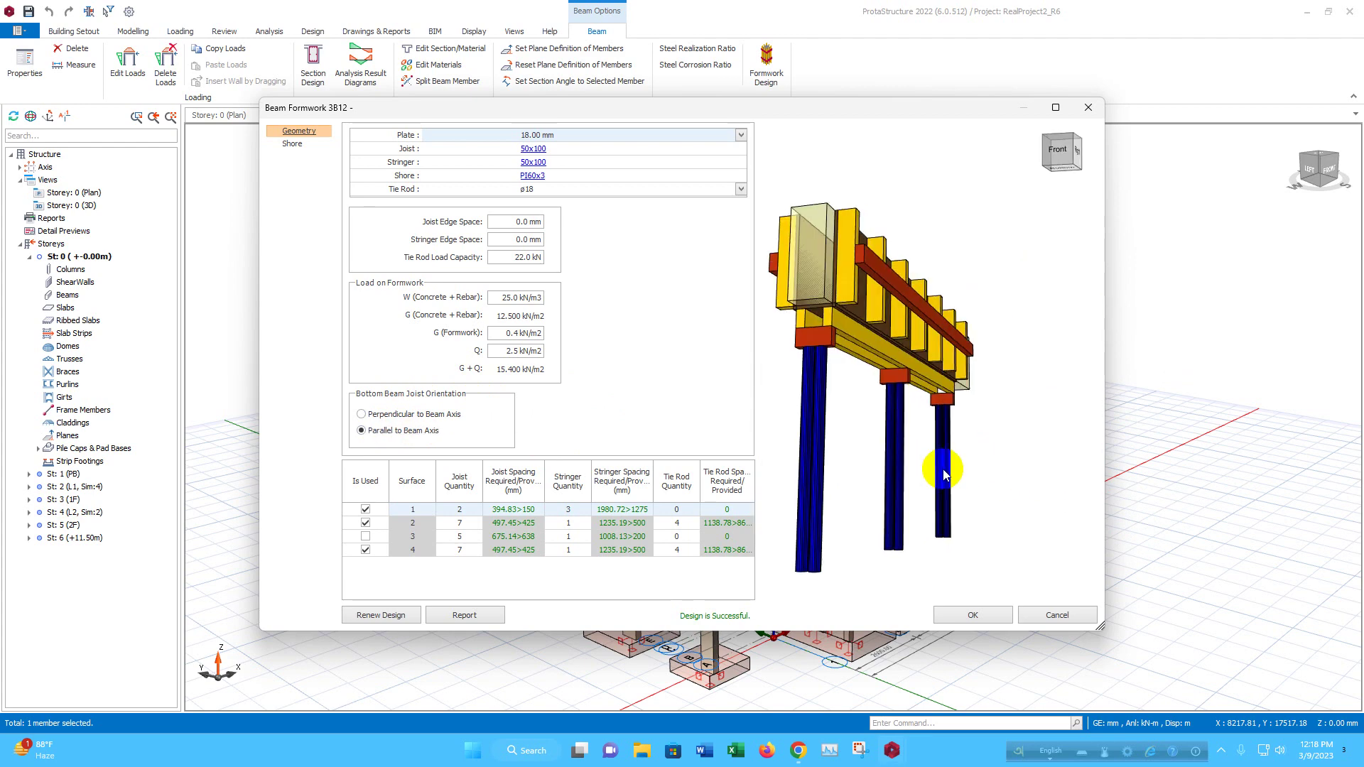
{"action": "left_click", "coordinate": [397, 417]}
{"action": "scroll", "coordinate": [952, 426], "scroll_direction": "up", "scroll_amount": 5}
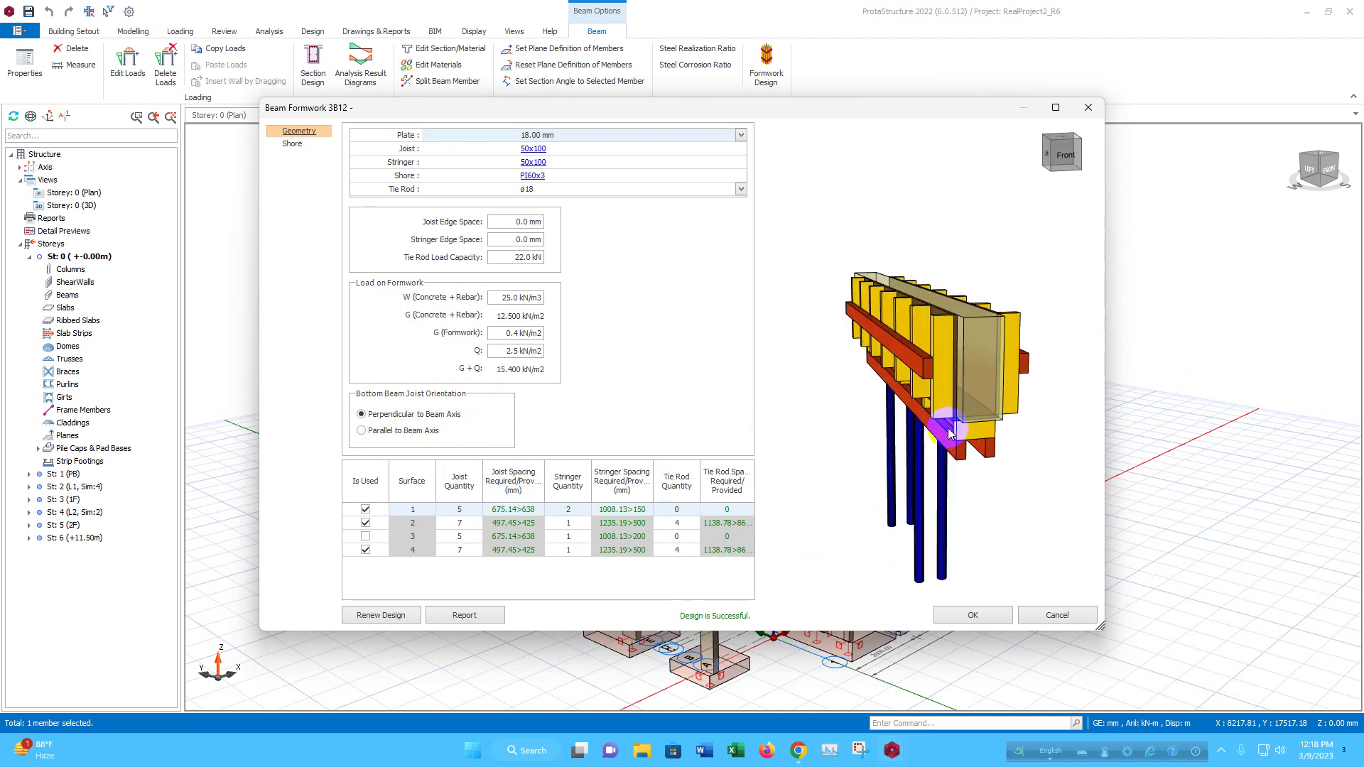
{"action": "scroll", "coordinate": [966, 427], "scroll_direction": "down", "scroll_amount": 5}
{"action": "left_click_drag", "start_coordinate": [955, 339], "coordinate": [928, 396]}
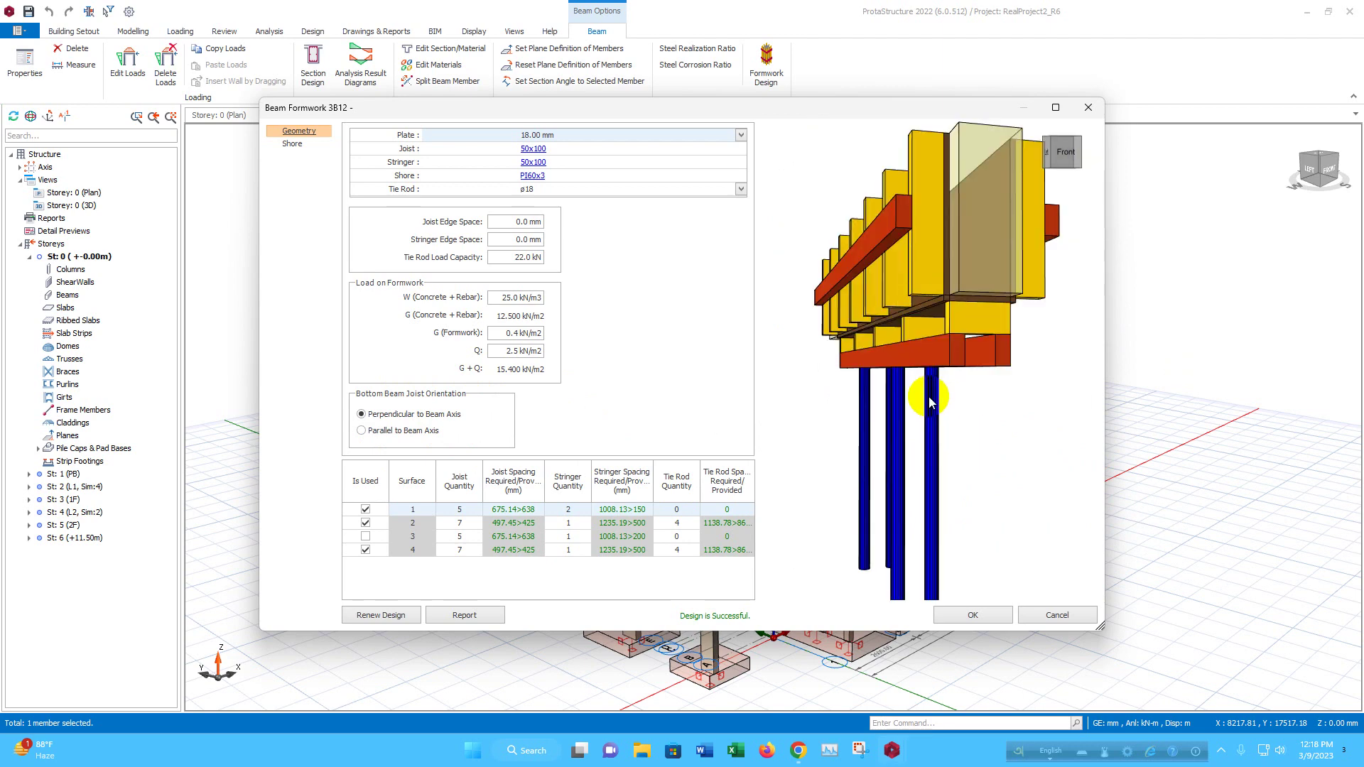
{"action": "left_click", "coordinate": [362, 431]}
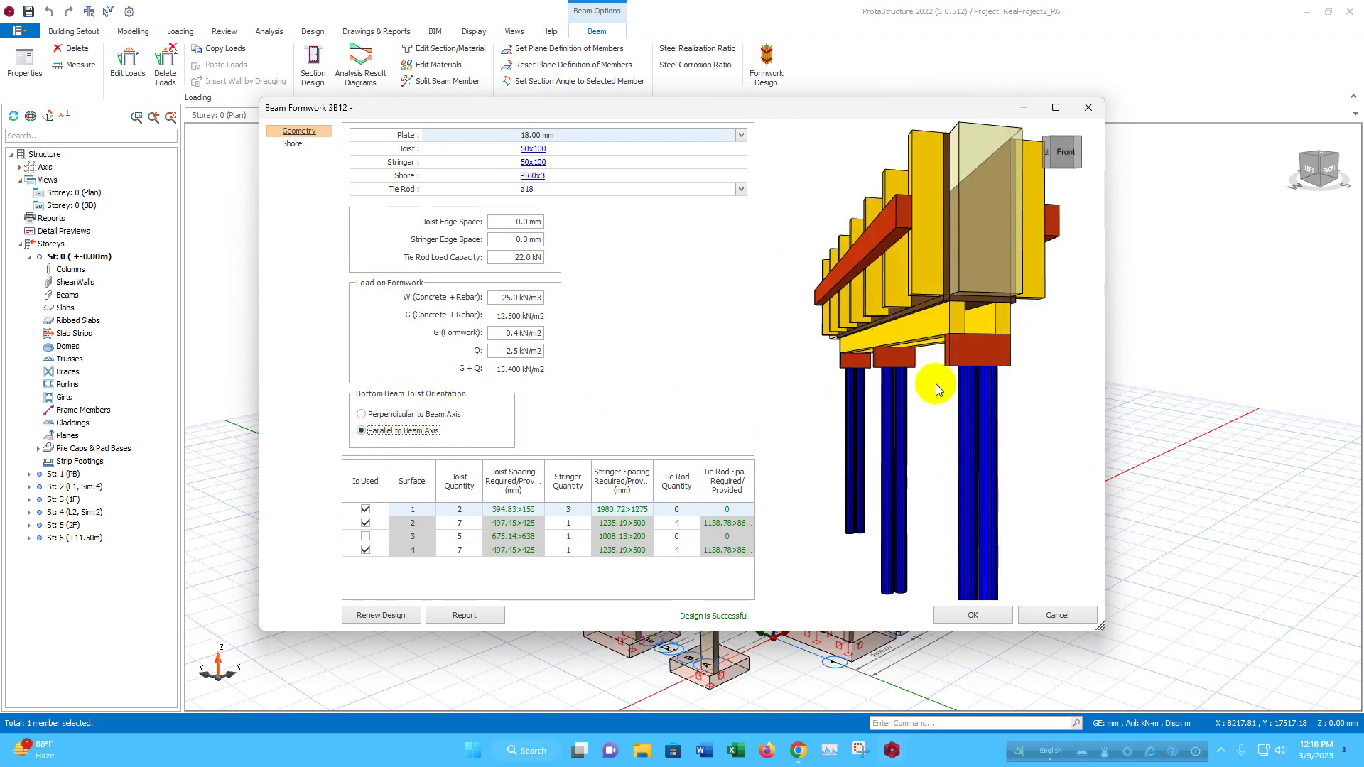
{"action": "left_click_drag", "start_coordinate": [955, 451], "coordinate": [976, 420]}
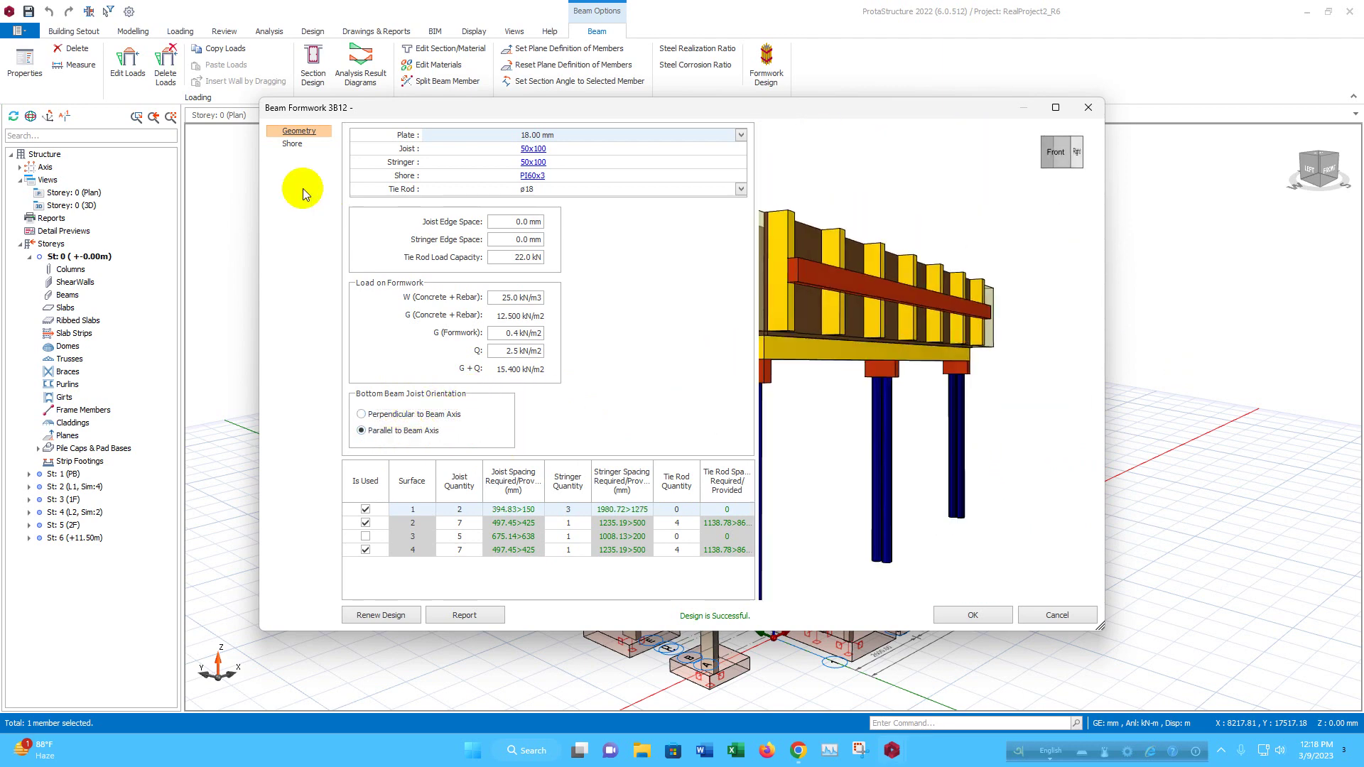
Generate the formwork design report for the beam, read through it, close it and accept the beam formwork design
{"action": "left_click", "coordinate": [462, 616]}
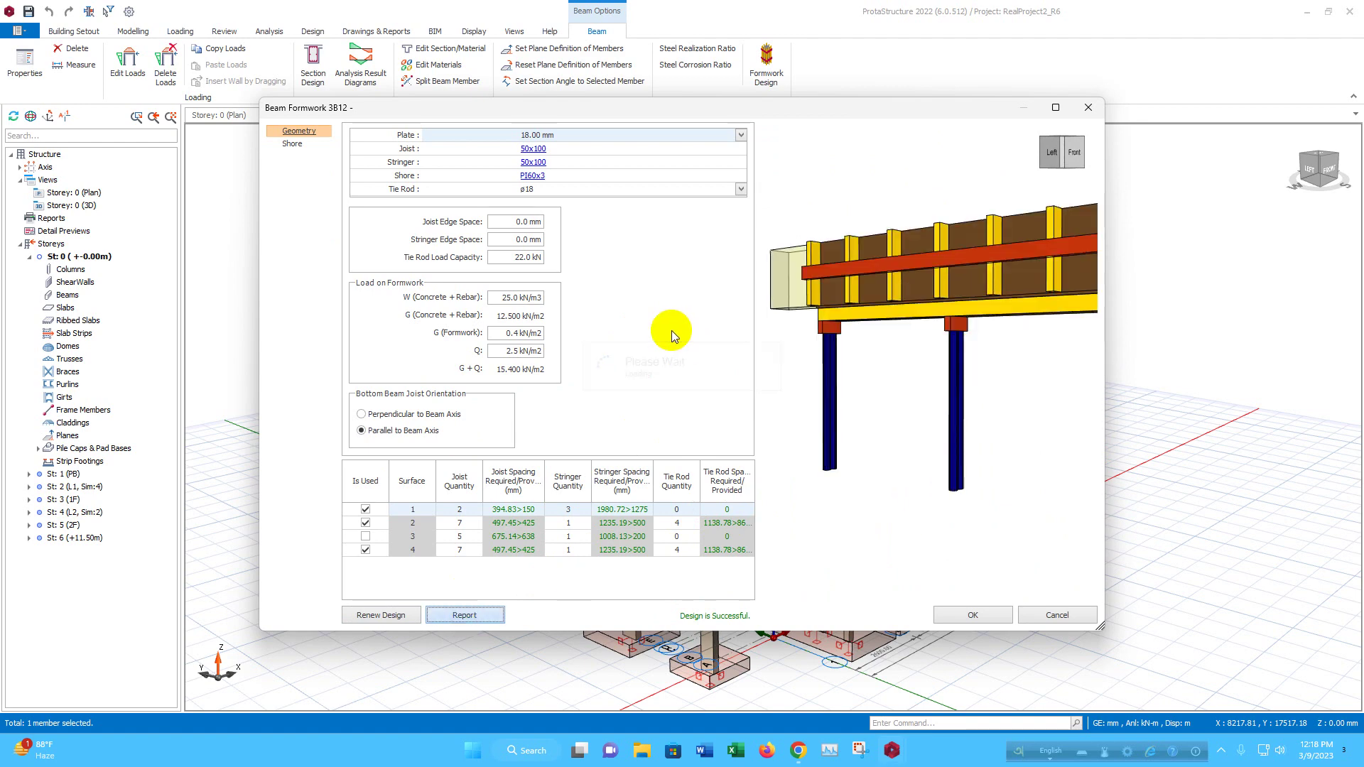
{"action": "scroll", "coordinate": [662, 328], "scroll_direction": "down", "scroll_amount": 8}
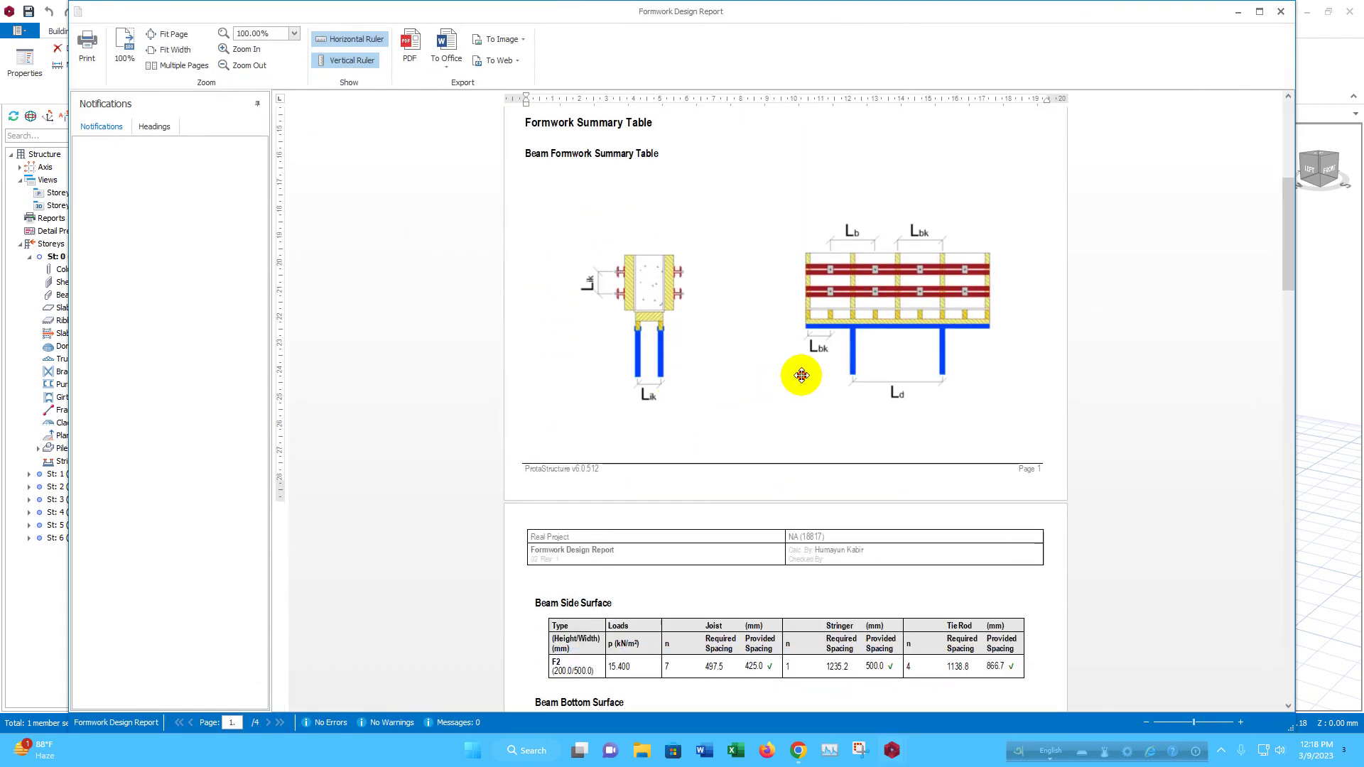
{"action": "scroll", "coordinate": [811, 421], "scroll_direction": "down", "scroll_amount": 15}
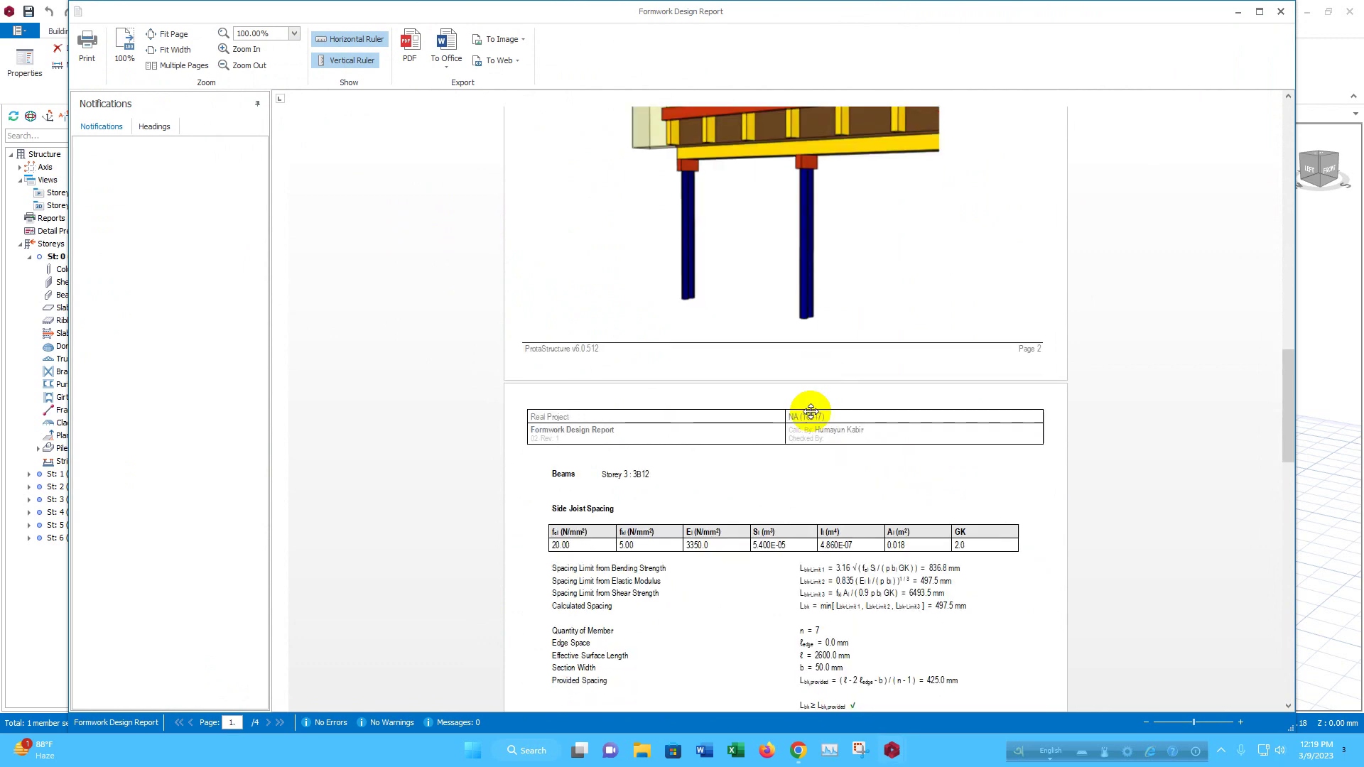
{"action": "scroll", "coordinate": [809, 411], "scroll_direction": "down", "scroll_amount": 10}
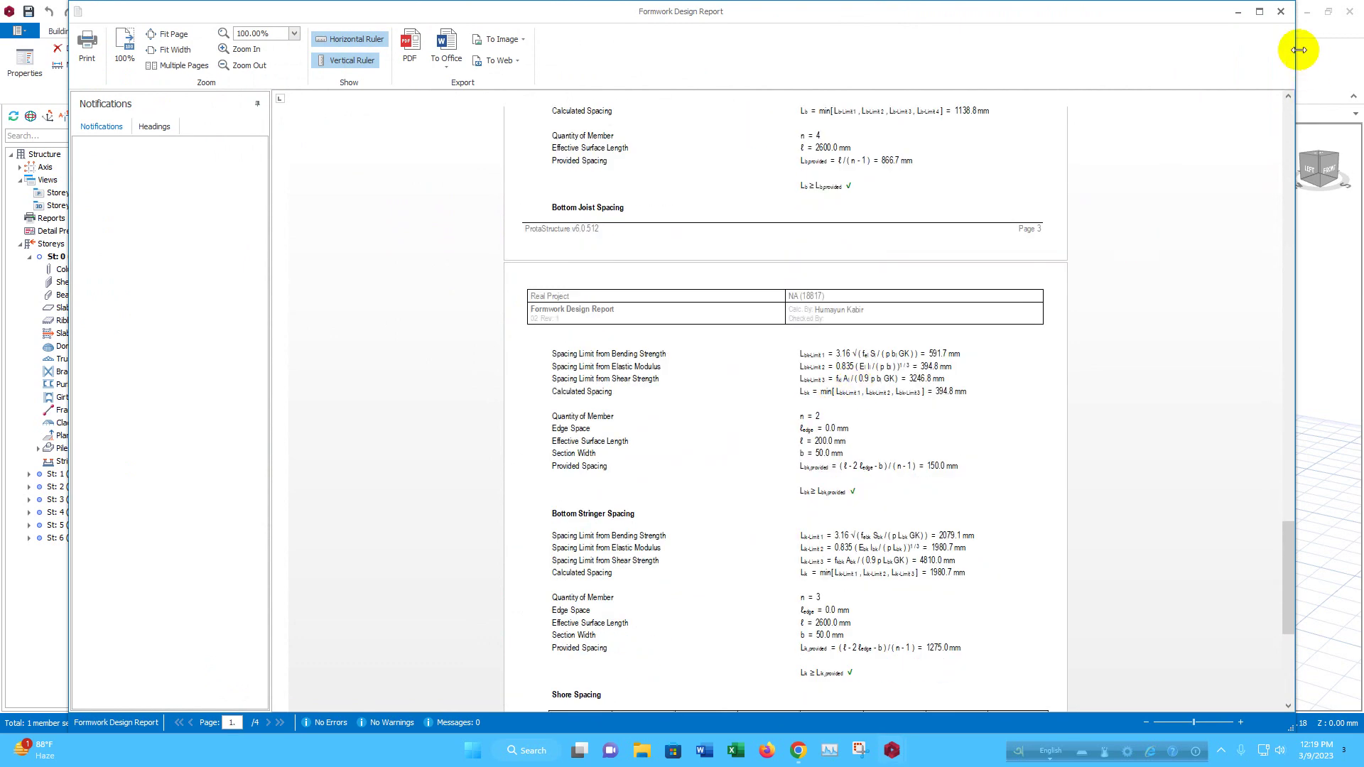
{"action": "left_click", "coordinate": [1281, 12]}
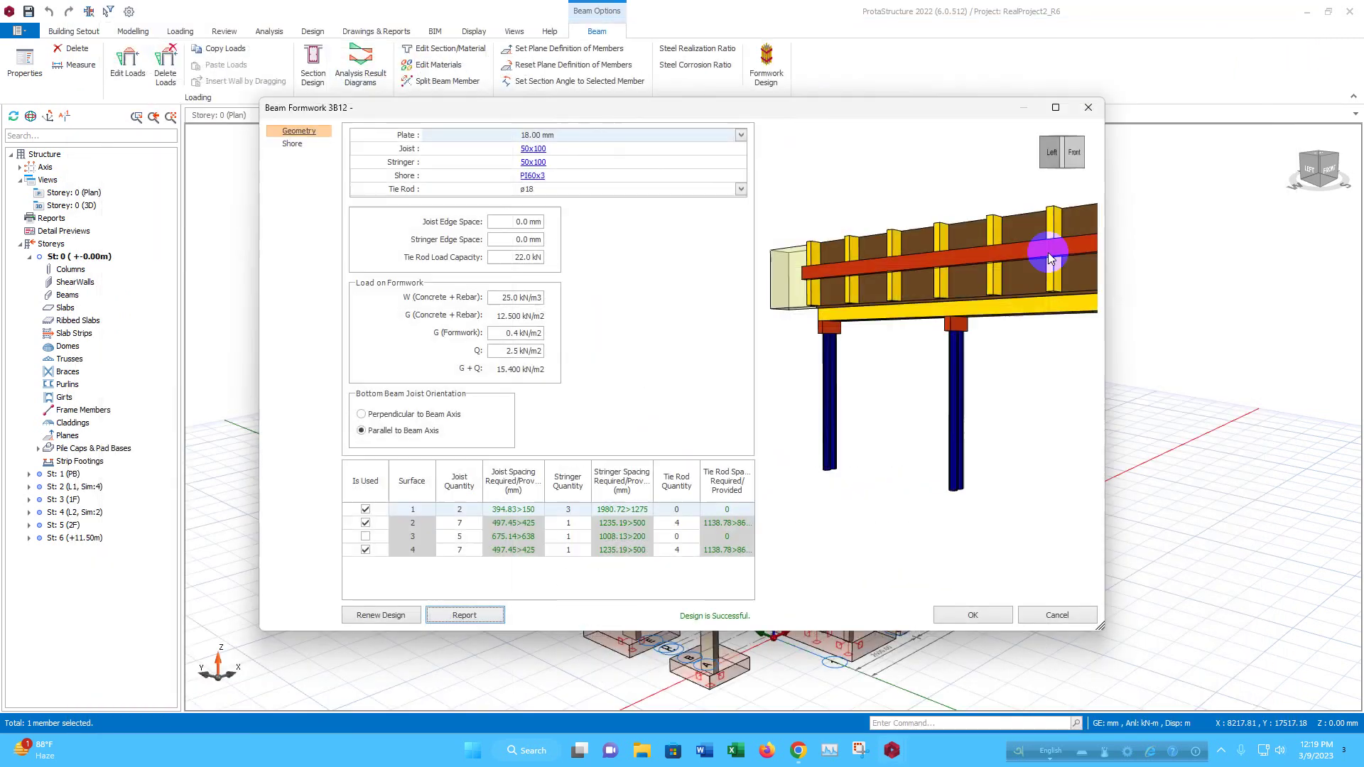
{"action": "left_click", "coordinate": [977, 608]}
Hide the partition walls in the 3D view of the building to expose the floor slabs
{"action": "scroll", "coordinate": [669, 487], "scroll_direction": "up", "scroll_amount": 5}
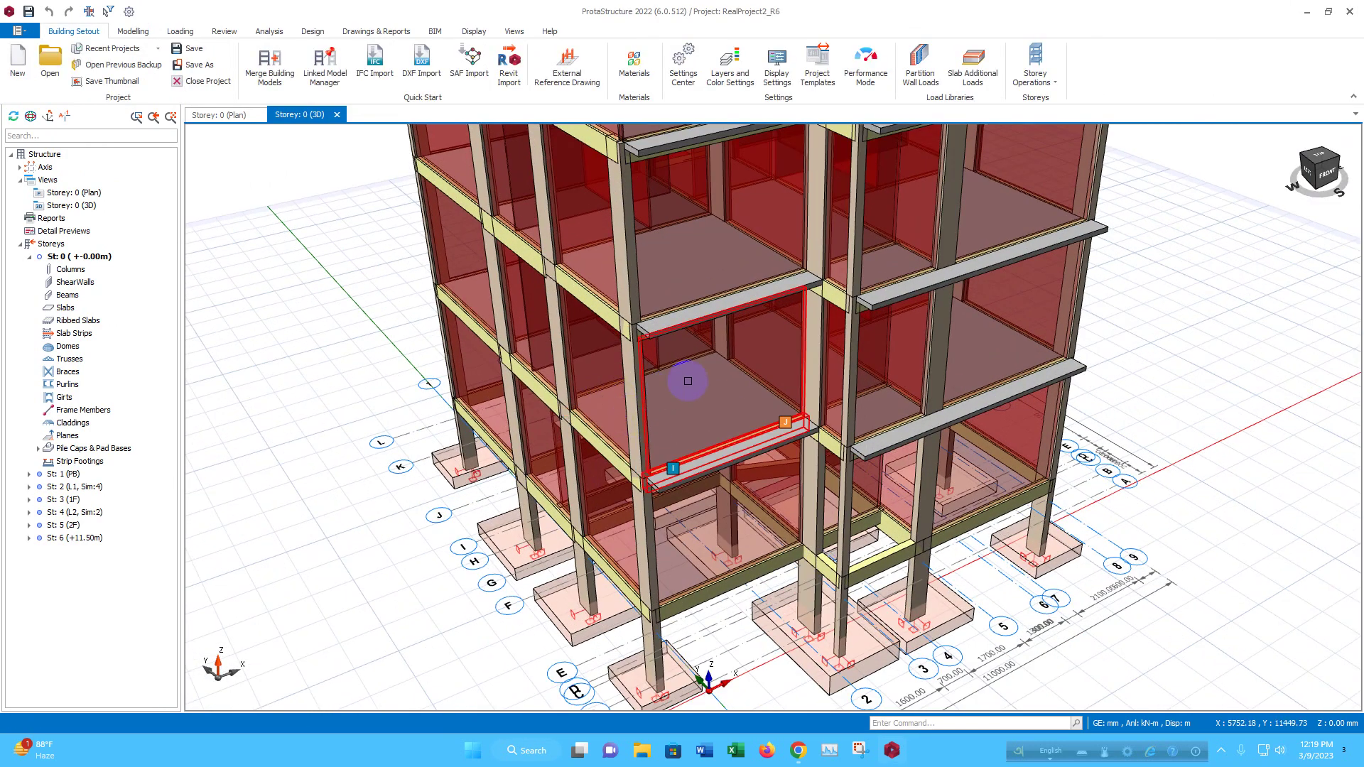
{"action": "left_click", "coordinate": [600, 355]}
{"action": "left_click", "coordinate": [659, 426]}
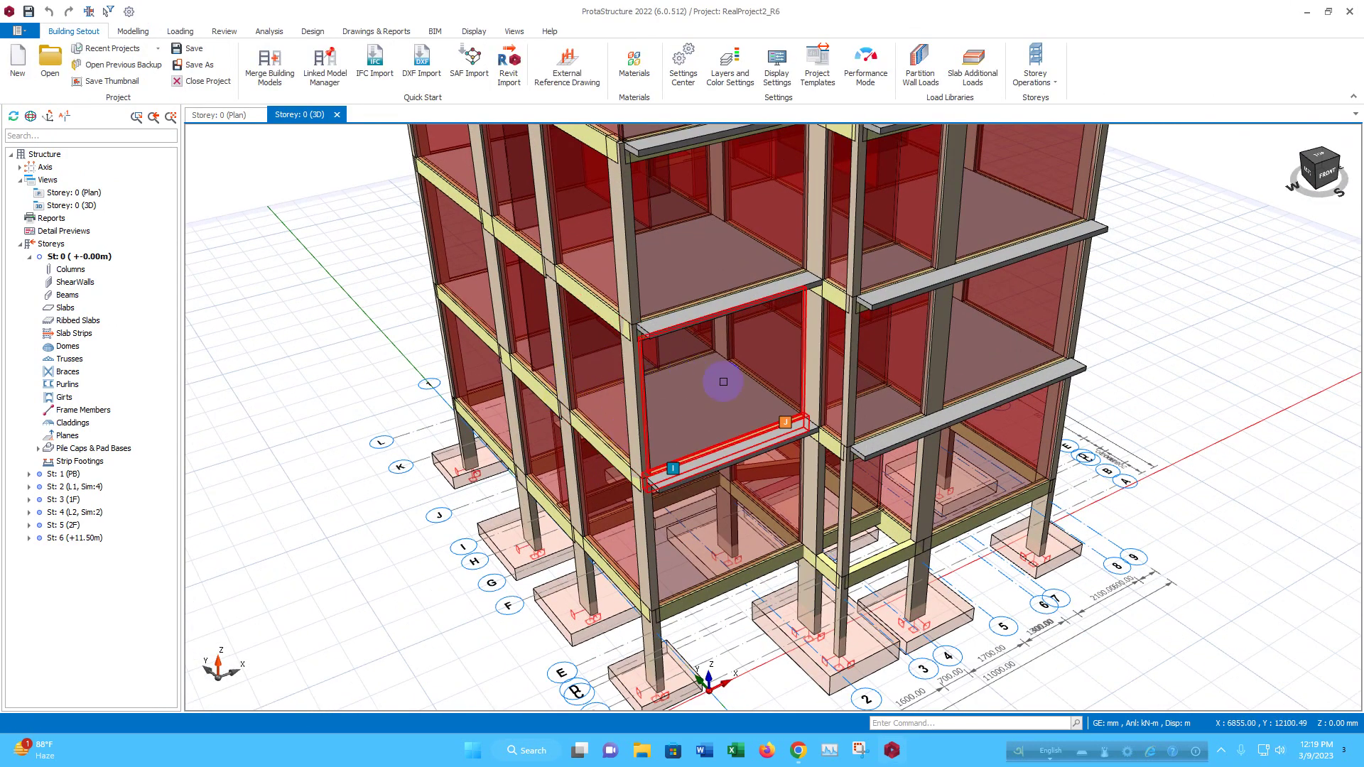
{"action": "scroll", "coordinate": [777, 373], "scroll_direction": "up", "scroll_amount": 2}
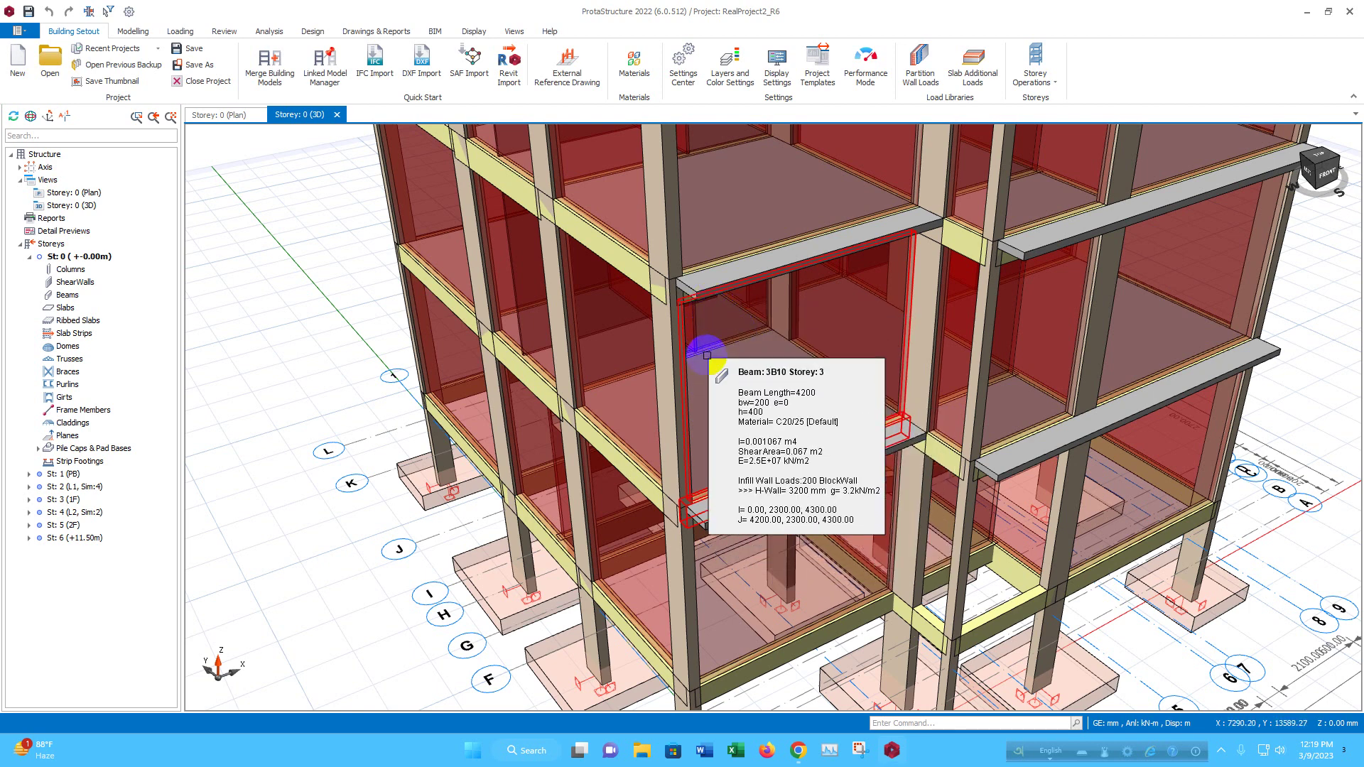
{"action": "scroll", "coordinate": [700, 369], "scroll_direction": "down", "scroll_amount": 1}
{"action": "left_click", "coordinate": [706, 433]}
{"action": "scroll", "coordinate": [706, 433], "scroll_direction": "up", "scroll_amount": 2}
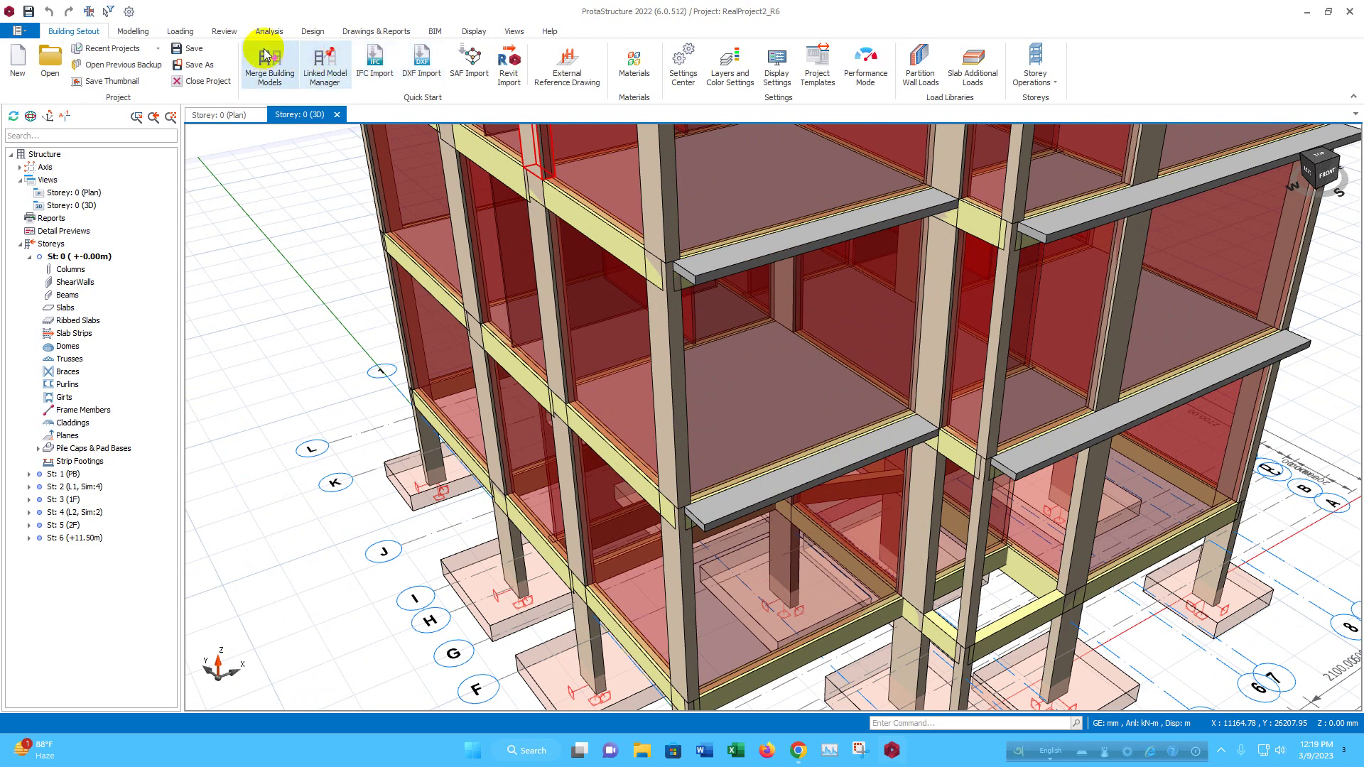
{"action": "left_click", "coordinate": [473, 32]}
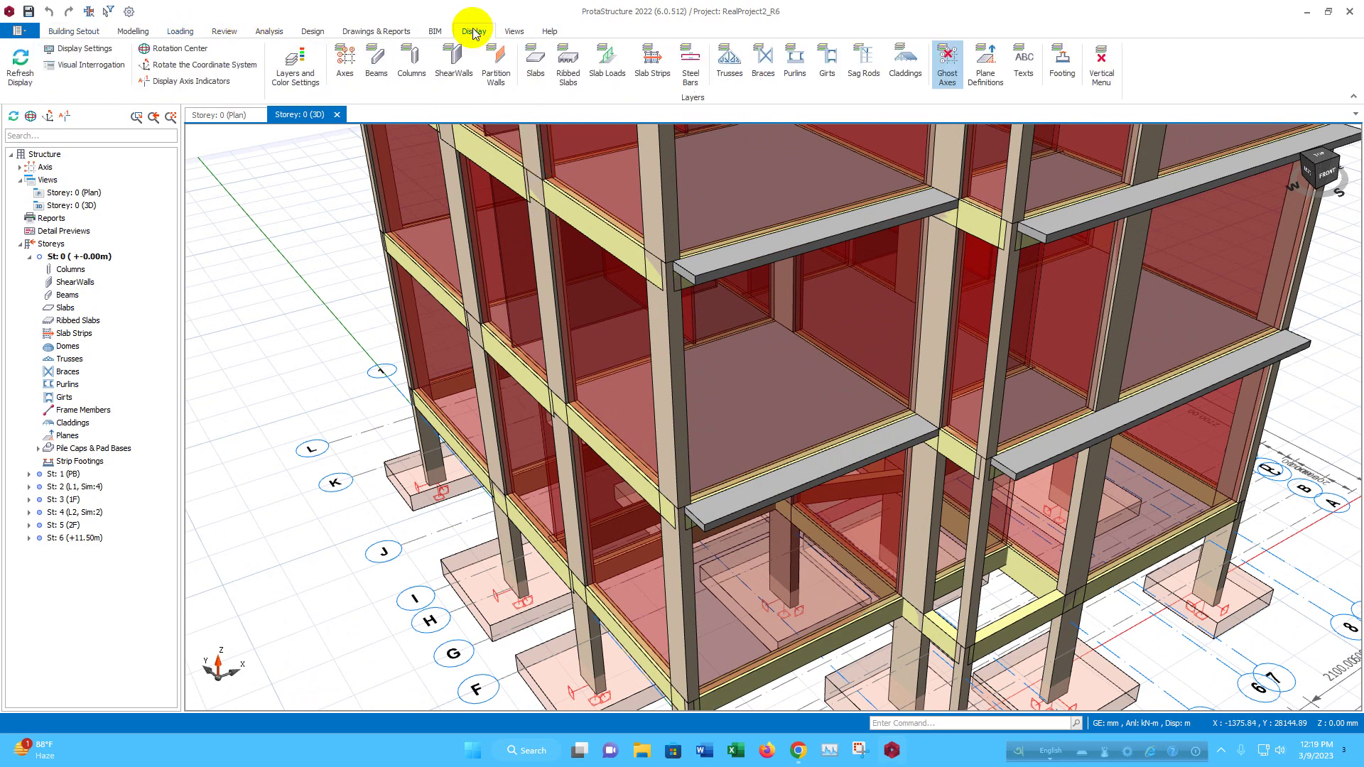
{"action": "left_click", "coordinate": [496, 62]}
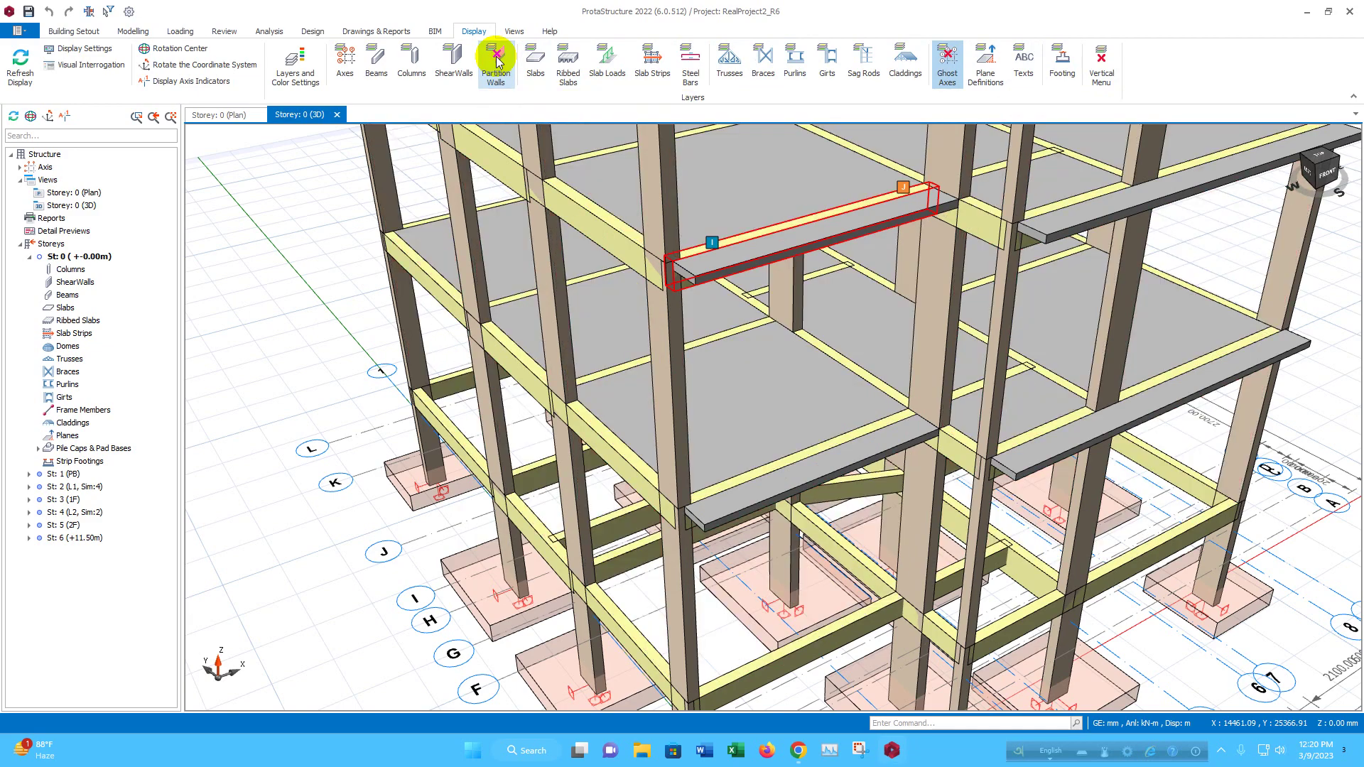
Open Formwork Design for slab 3S5, the front-left corner slab of the first floor above the plinth beams
{"action": "scroll", "coordinate": [734, 402], "scroll_direction": "down", "scroll_amount": 5}
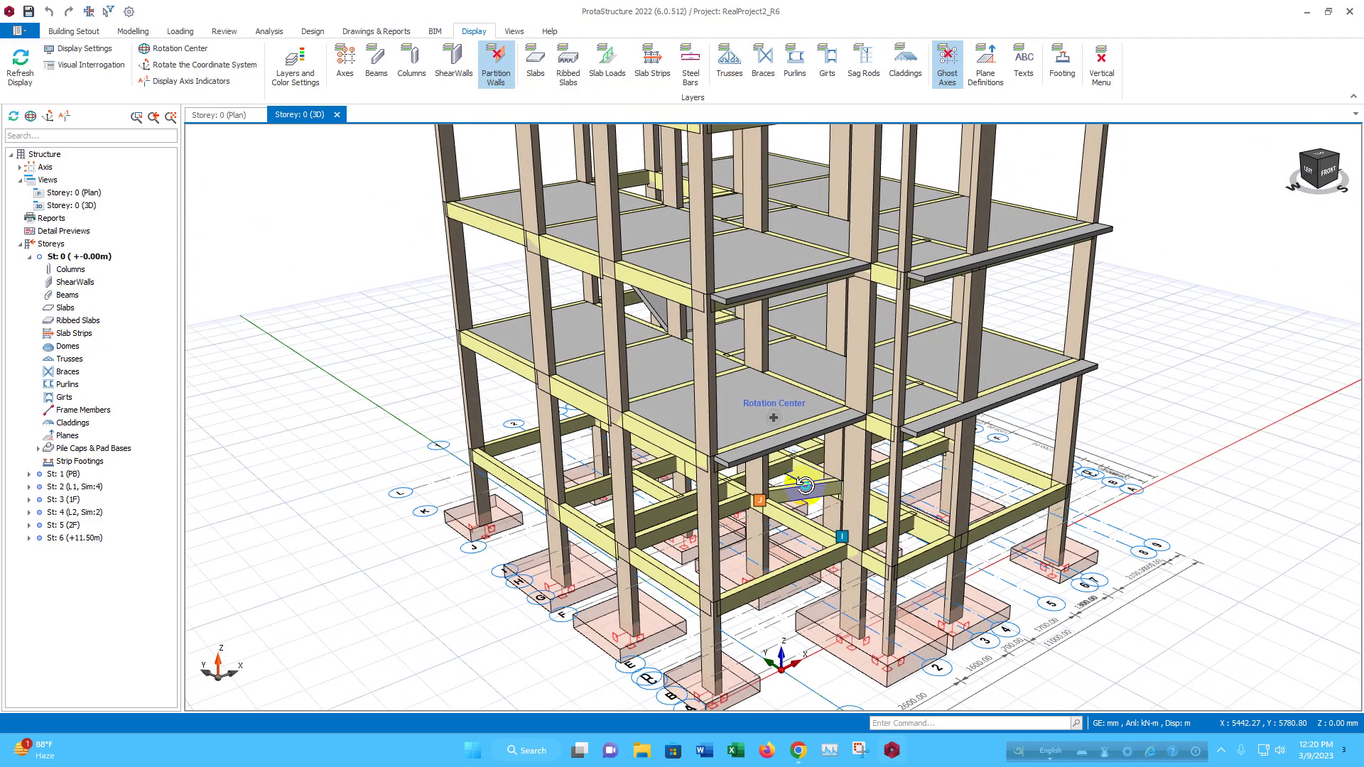
{"action": "scroll", "coordinate": [693, 390], "scroll_direction": "up", "scroll_amount": 5}
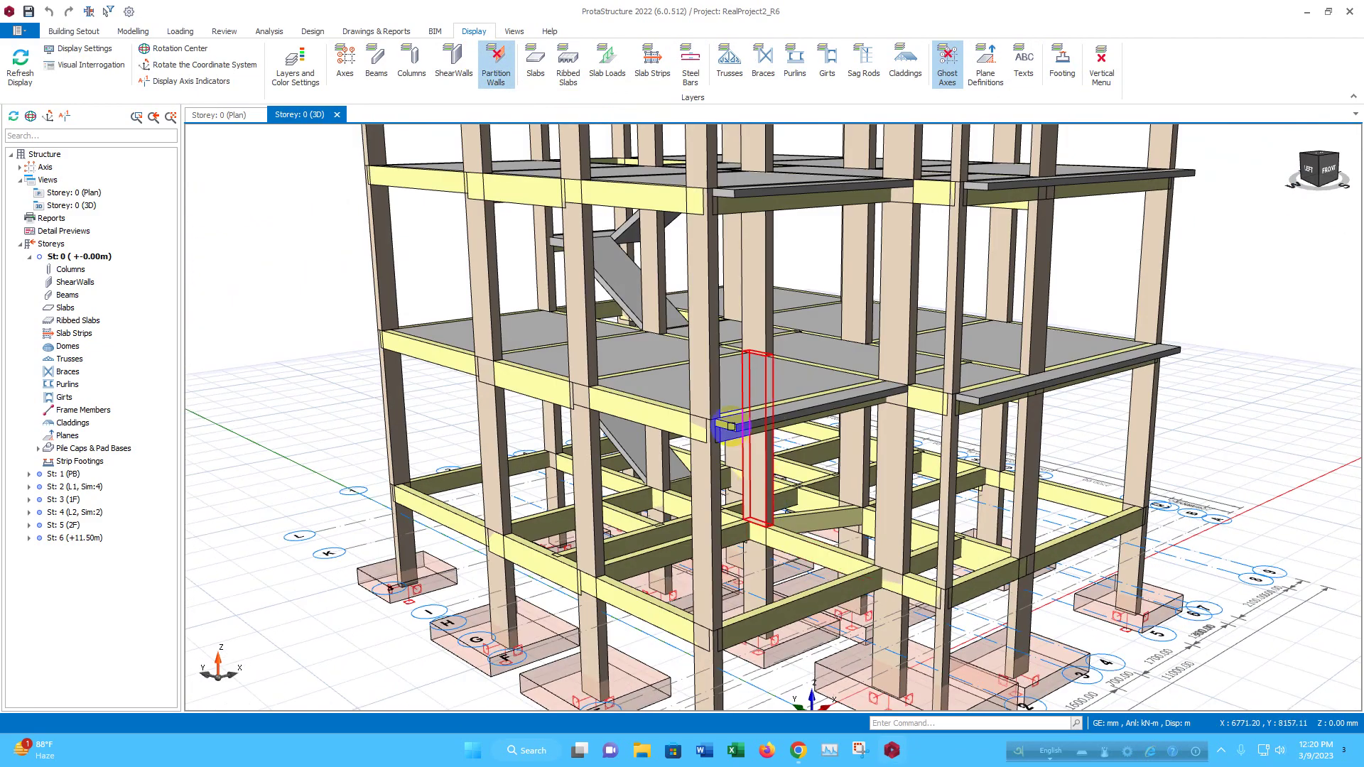
{"action": "left_click", "coordinate": [671, 388]}
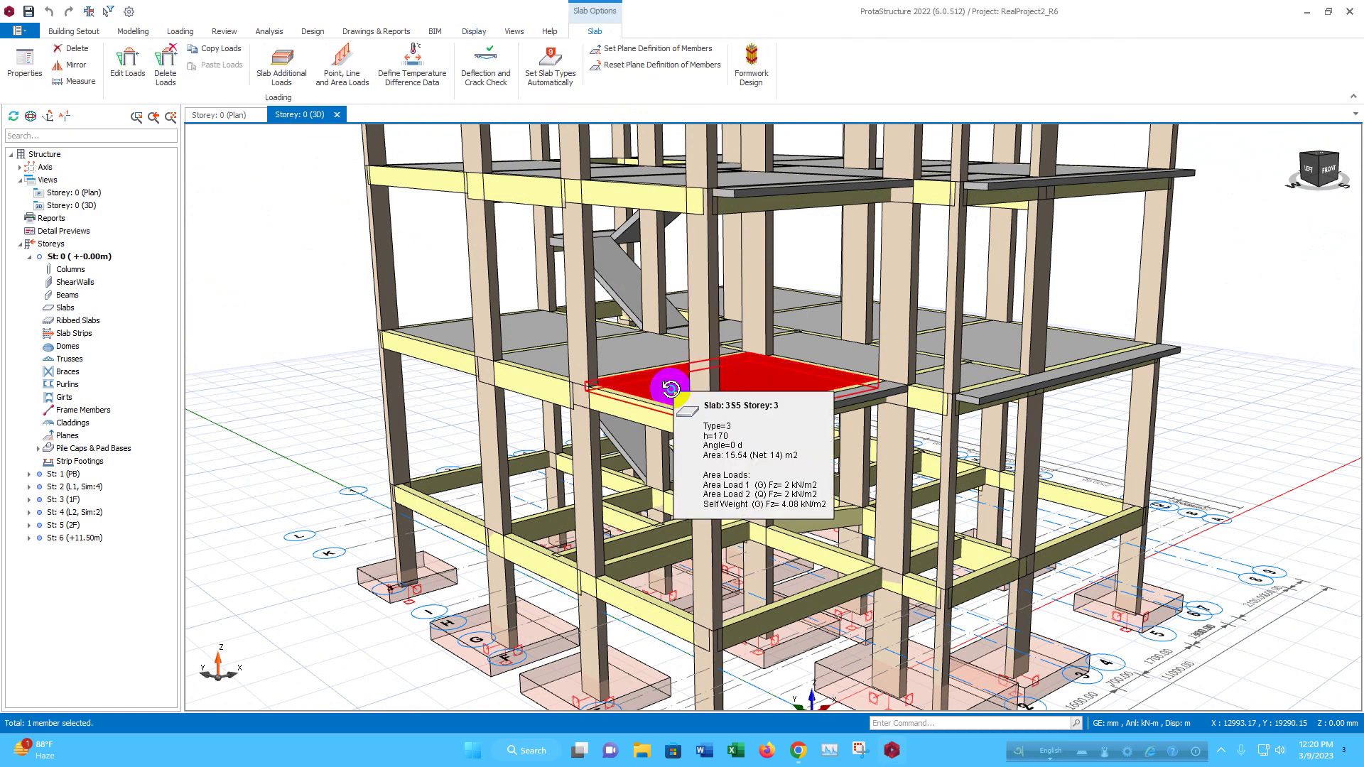
{"action": "right_click", "coordinate": [670, 388]}
{"action": "left_click", "coordinate": [719, 324]}
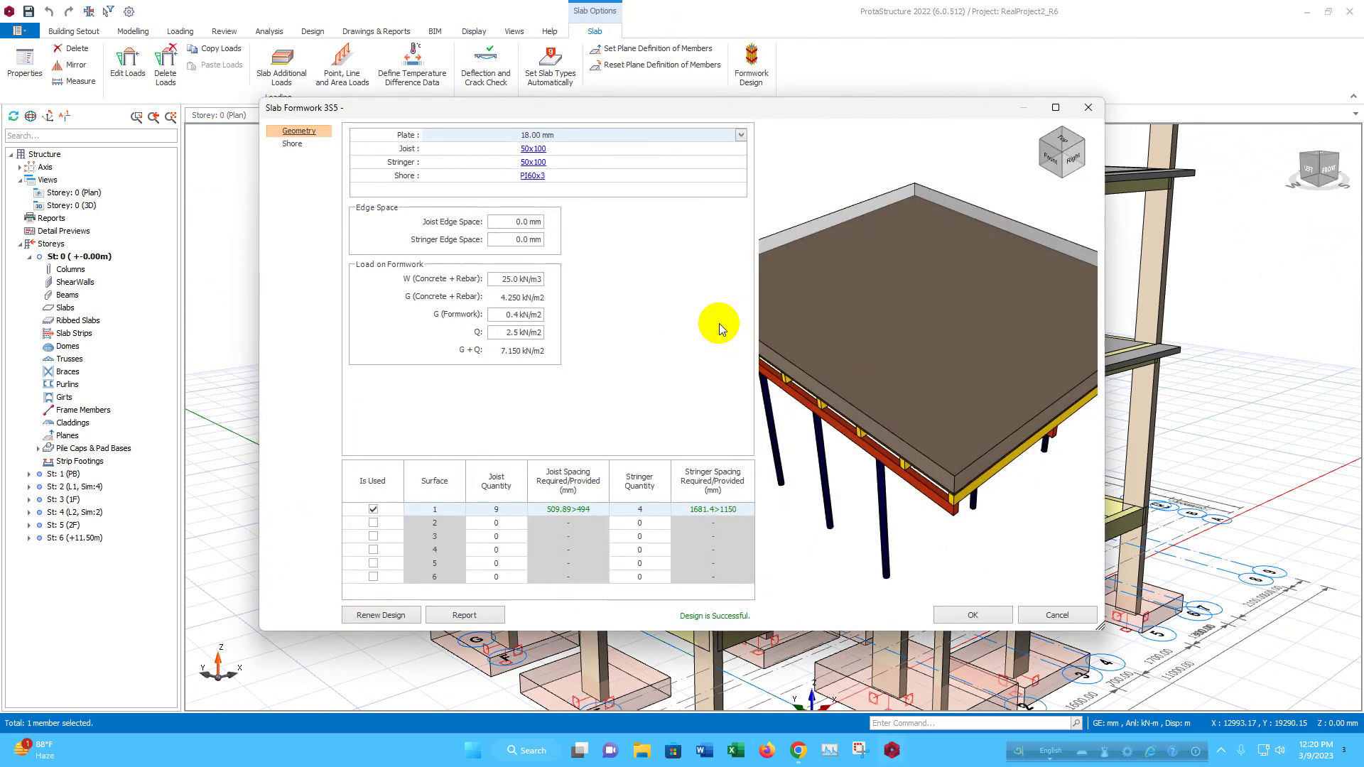
Inspect the slab formwork from below and from the sides in the 3D preview, and review its shore settings
{"action": "scroll", "coordinate": [874, 390], "scroll_direction": "down", "scroll_amount": 2}
{"action": "middle_click_drag", "start_coordinate": [862, 460], "coordinate": [935, 419]}
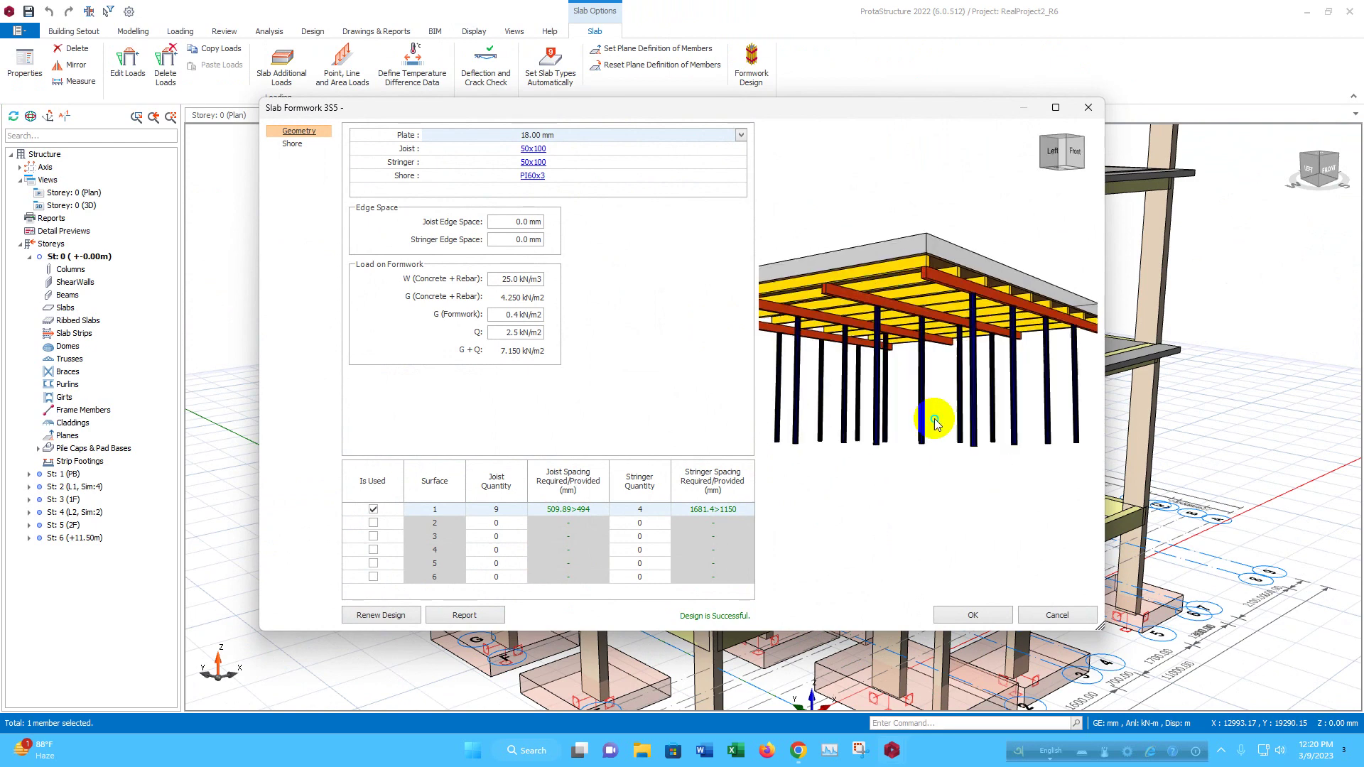
{"action": "left_click_drag", "start_coordinate": [935, 419], "coordinate": [923, 341]}
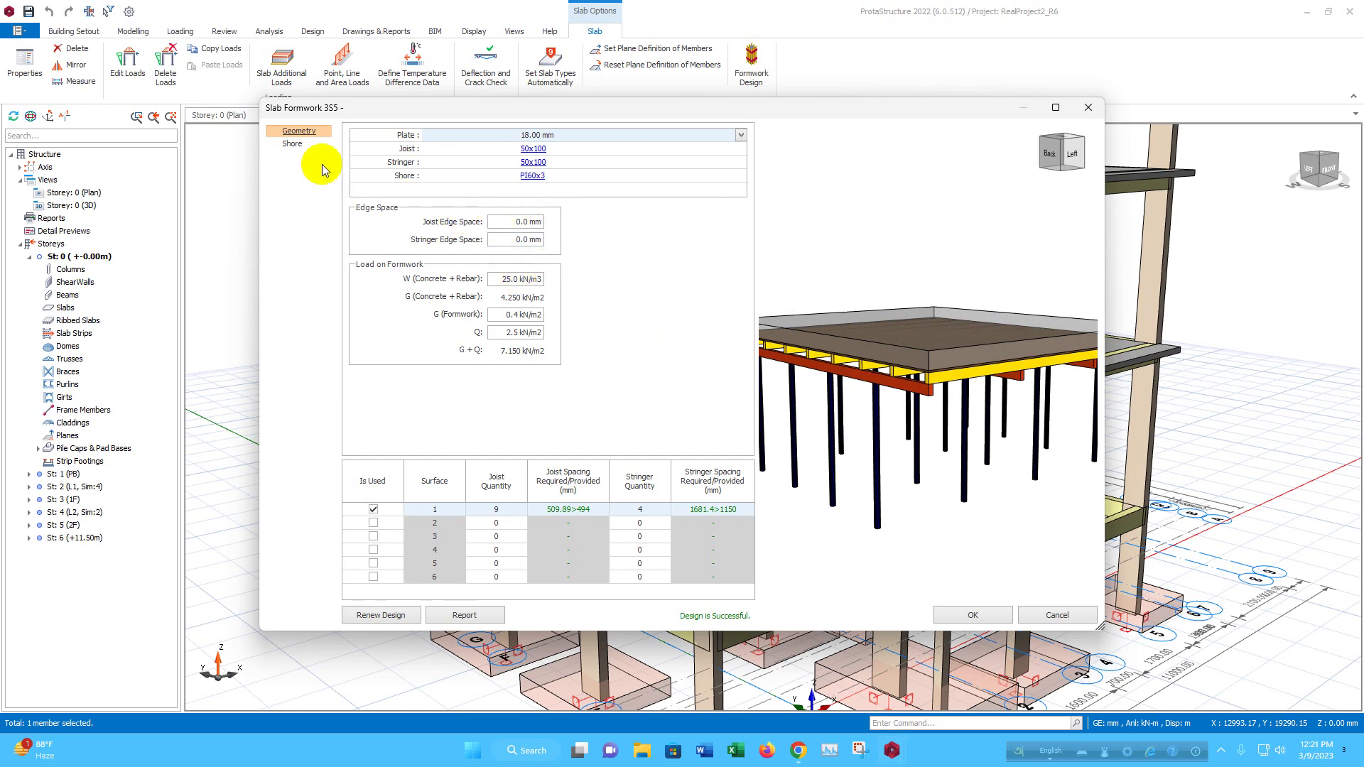
{"action": "left_click", "coordinate": [293, 146]}
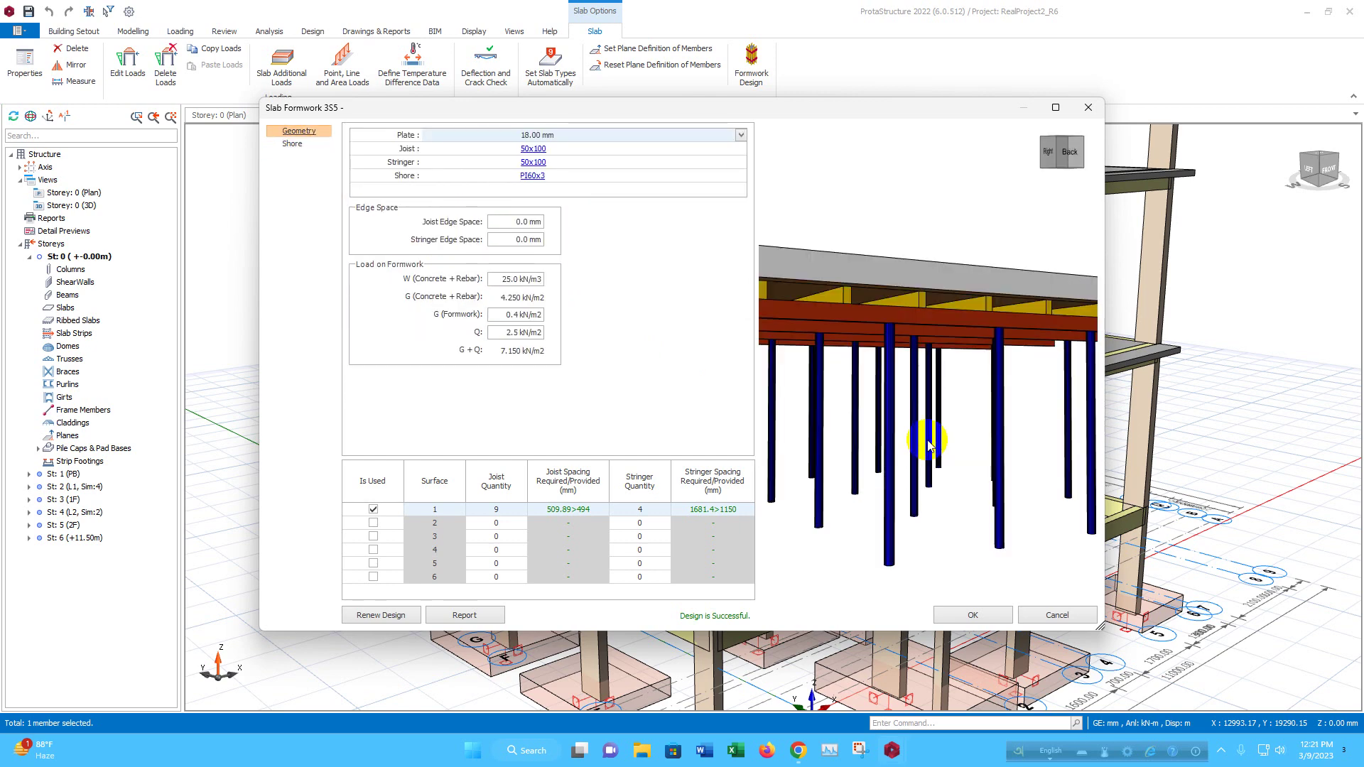
{"action": "left_click_drag", "start_coordinate": [928, 444], "coordinate": [944, 518]}
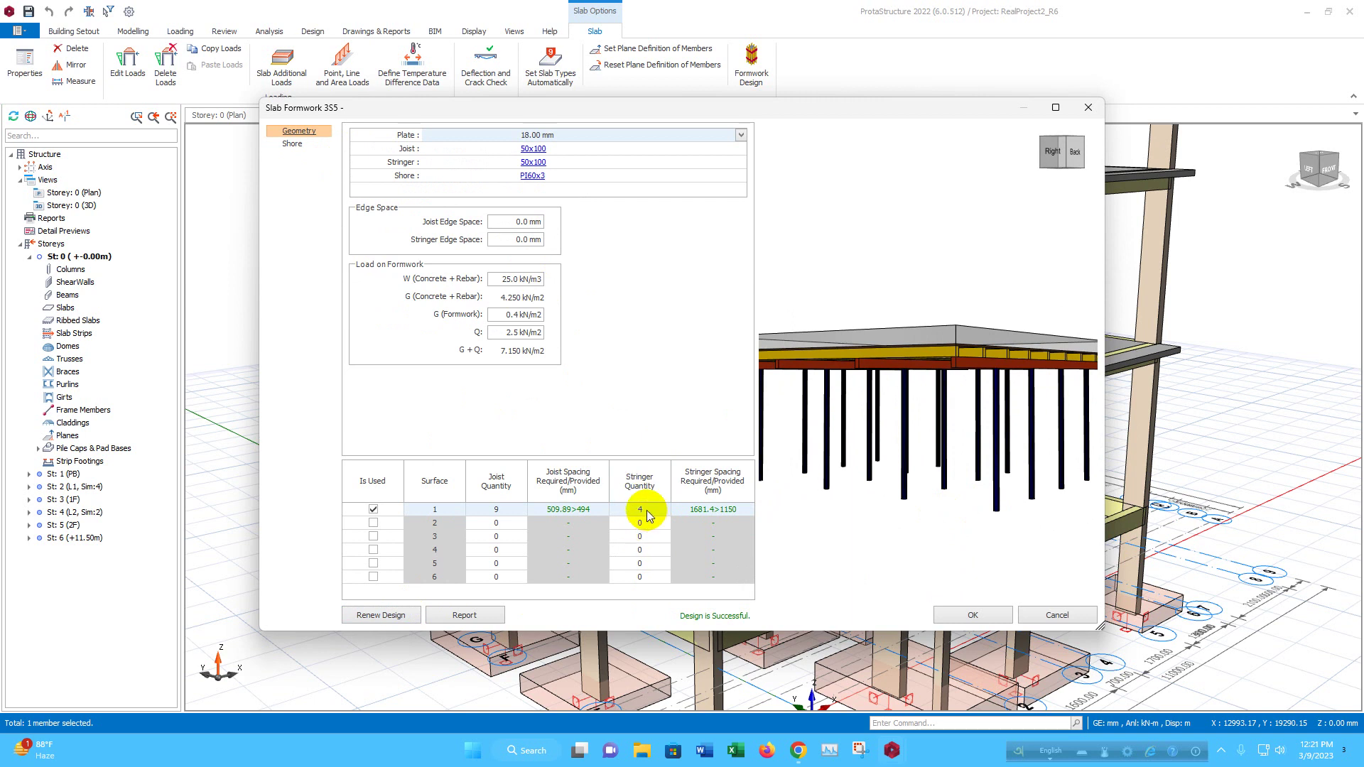
{"action": "left_click", "coordinate": [292, 144]}
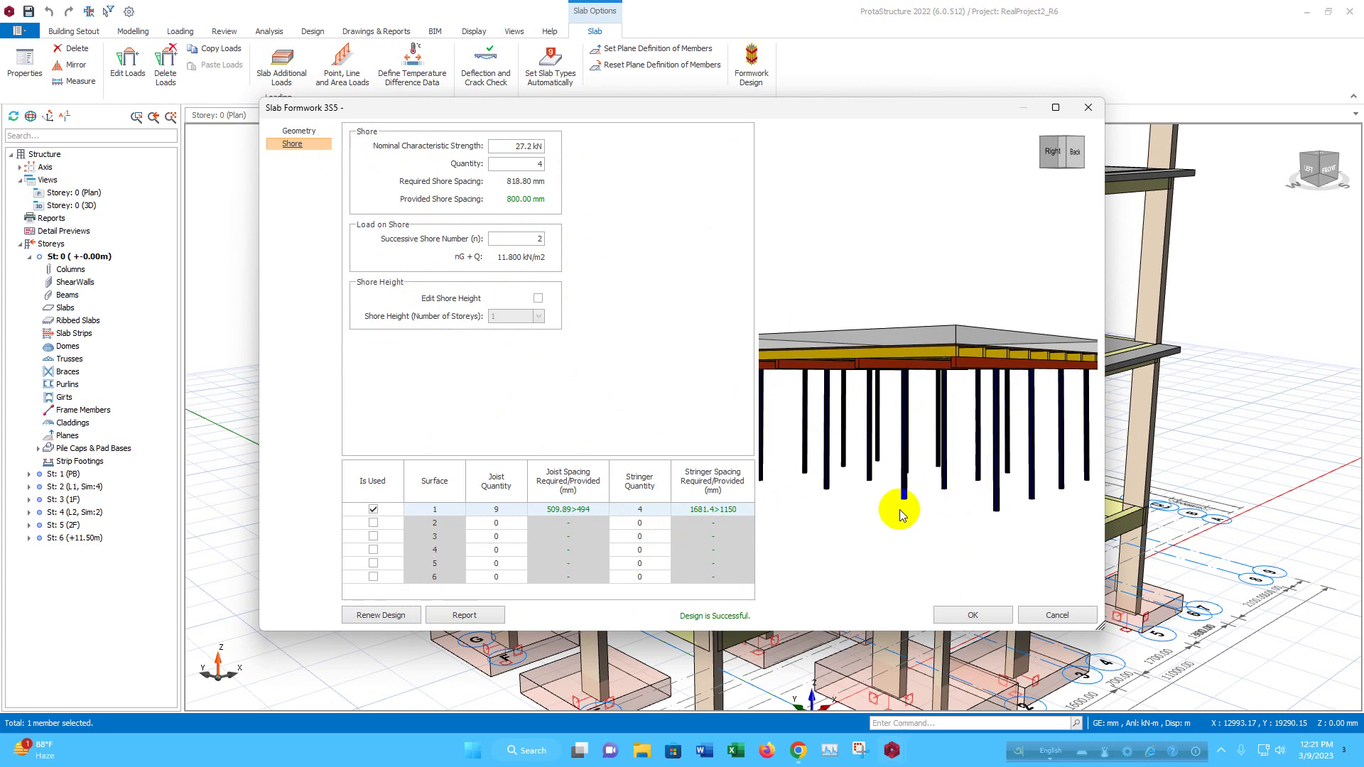
Generate the slab's formwork design report, read it down to the stringer and shore spacing calculations, and close it
{"action": "left_click", "coordinate": [476, 614]}
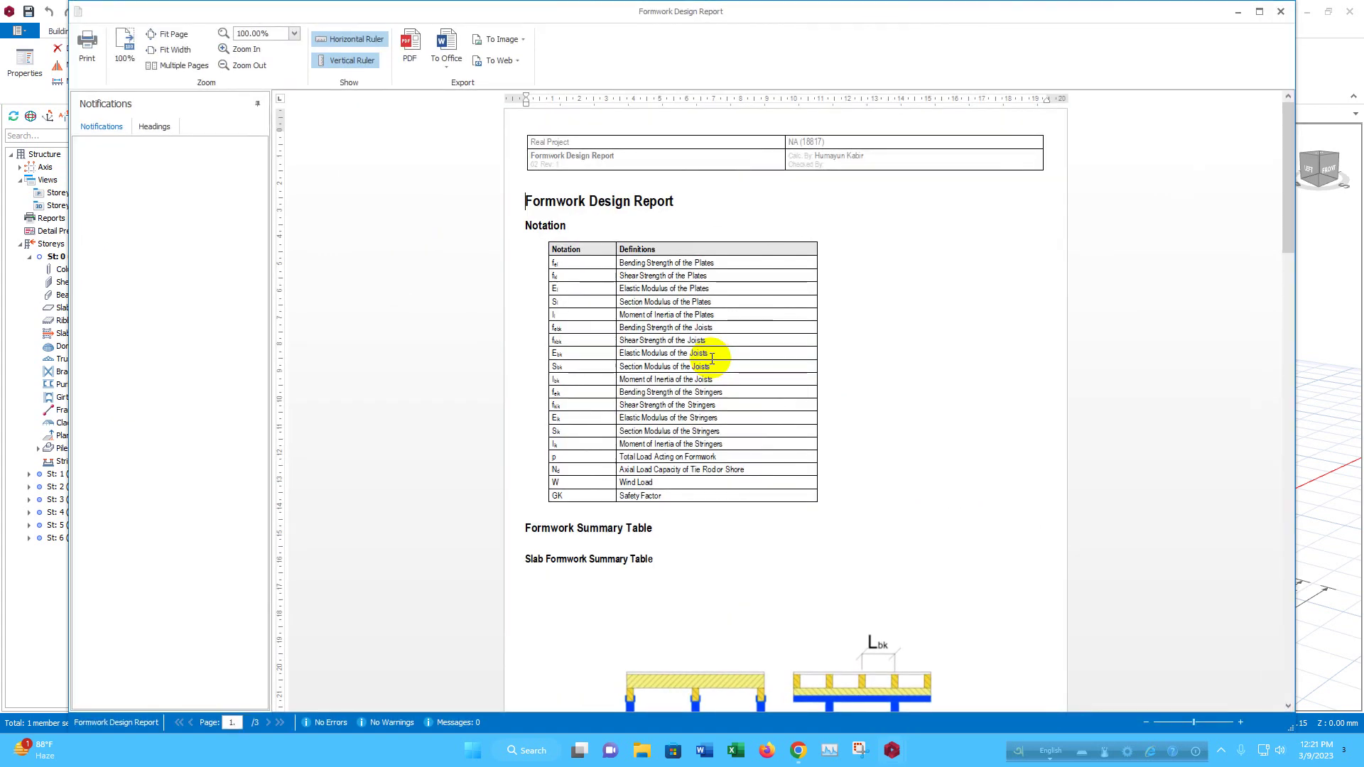
{"action": "scroll", "coordinate": [664, 359], "scroll_direction": "down", "scroll_amount": 10}
{"action": "scroll", "coordinate": [696, 357], "scroll_direction": "down", "scroll_amount": 5}
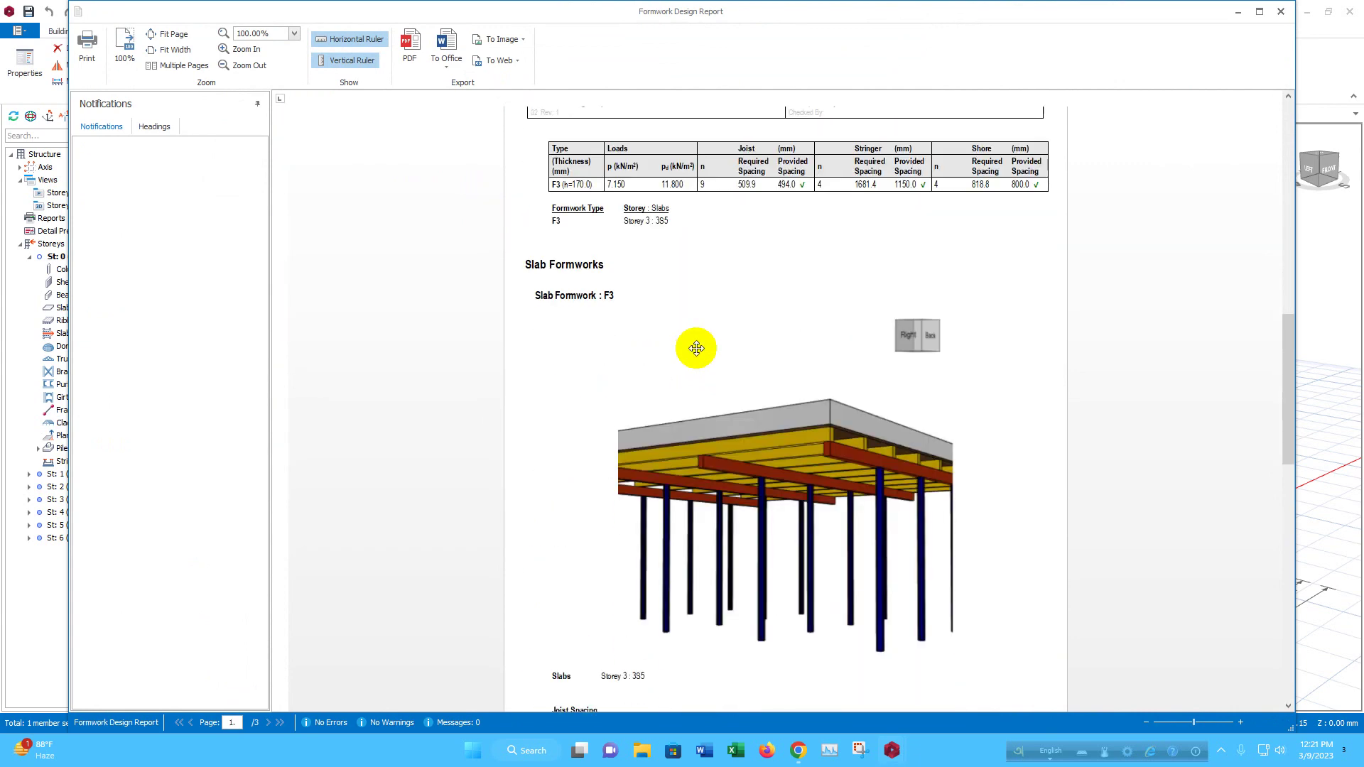
{"action": "left_click_drag", "start_coordinate": [1287, 441], "coordinate": [1259, 629]}
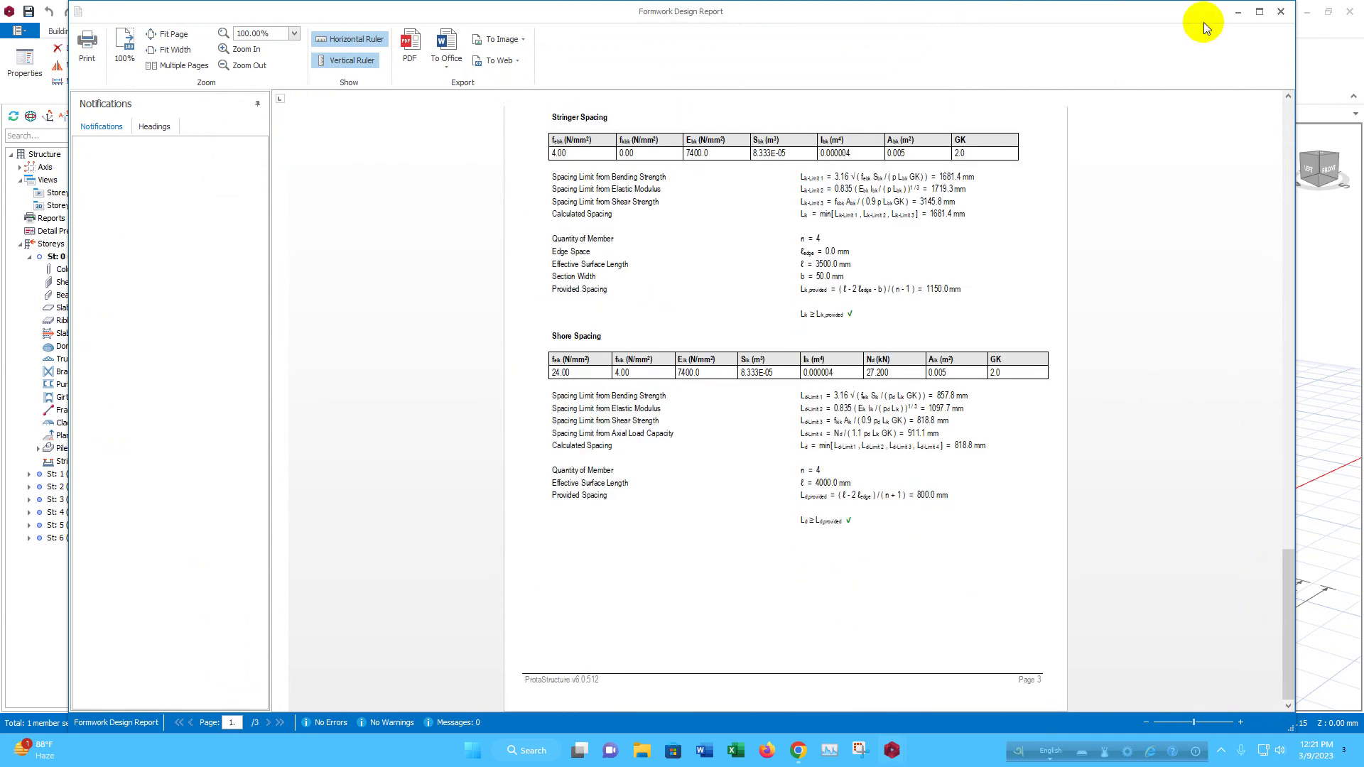
{"action": "left_click", "coordinate": [1280, 11]}
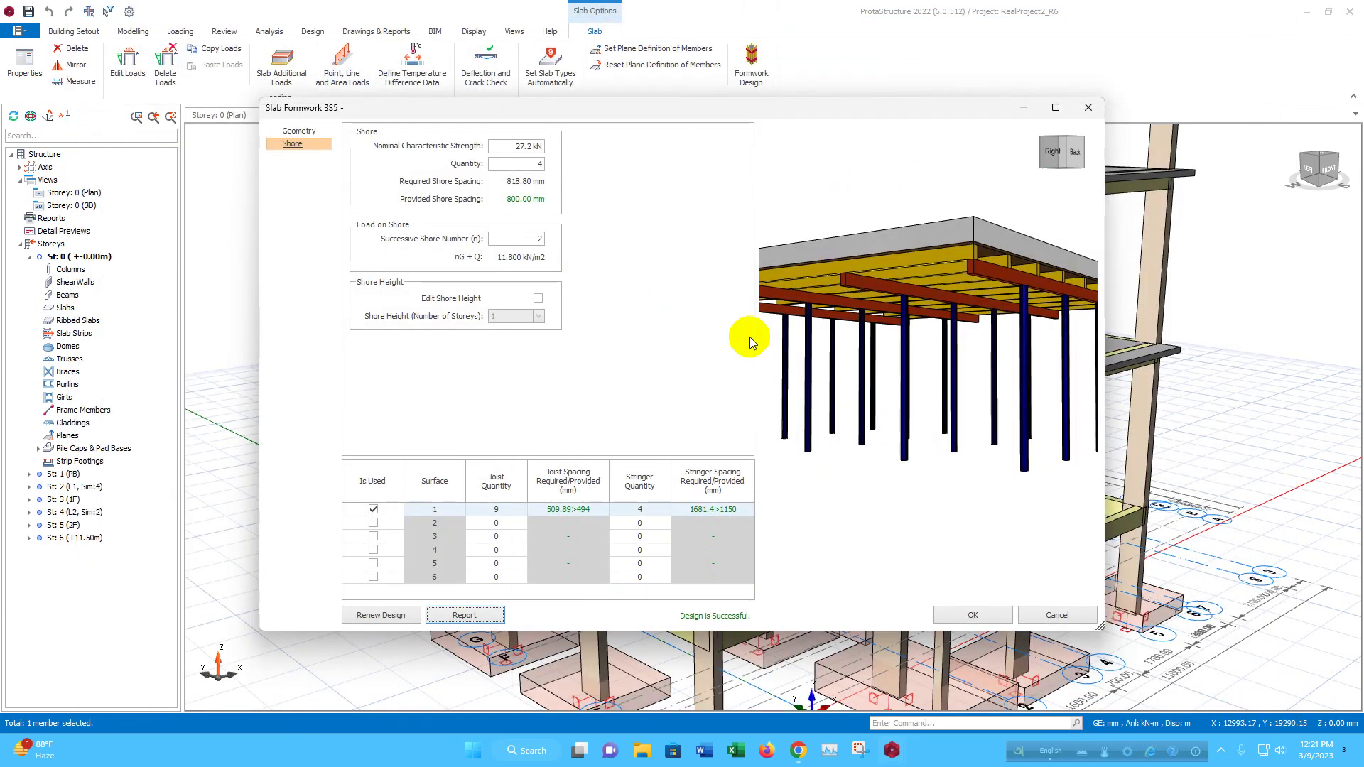
Accept slab 3S5's formwork, and run Formwork Design on front cantilever slab 3S10, inspecting its 3D preview before accepting it
{"action": "left_click", "coordinate": [959, 609]}
{"action": "left_click", "coordinate": [822, 412]}
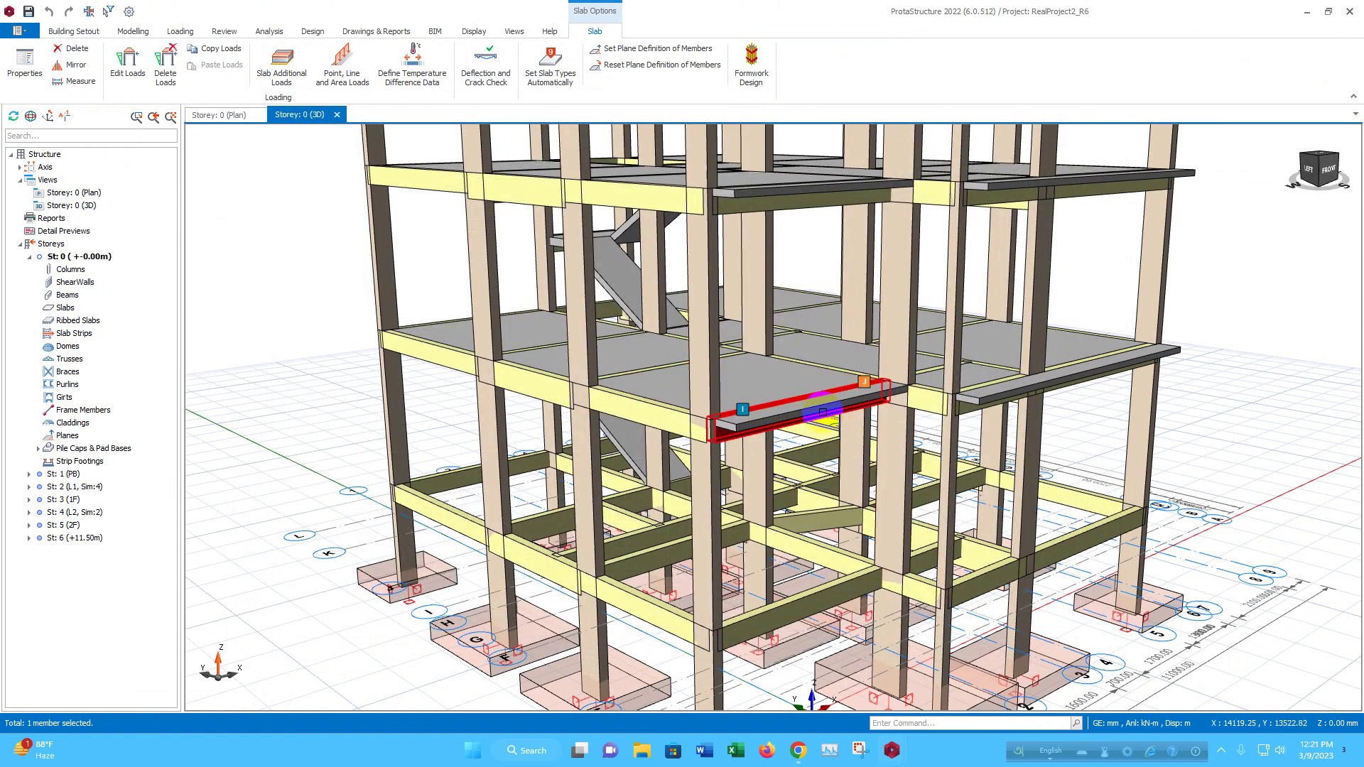
{"action": "right_click", "coordinate": [757, 419]}
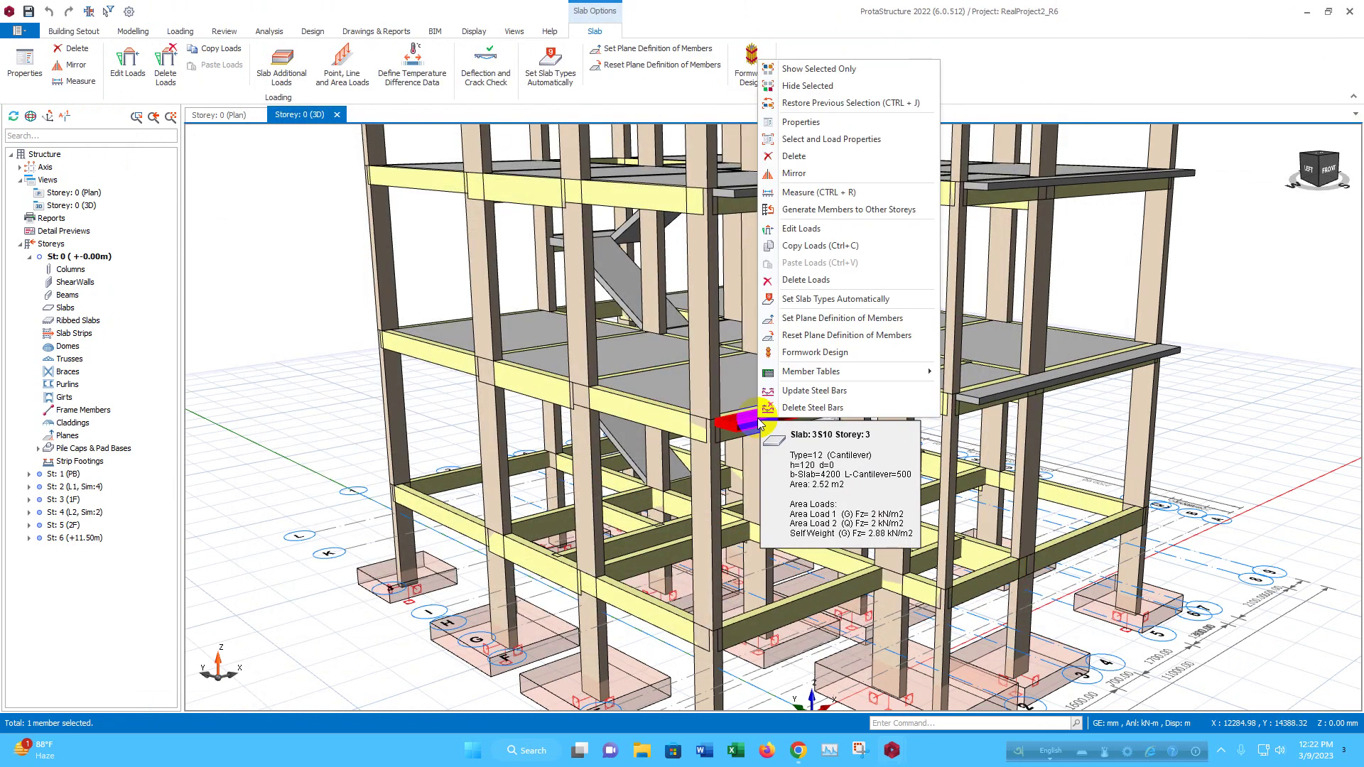
{"action": "left_click", "coordinate": [816, 359]}
{"action": "middle_click_drag", "start_coordinate": [881, 397], "coordinate": [928, 417]}
{"action": "mouse_move", "coordinate": [928, 420]}
{"action": "left_mouse_down"}
{"action": "mouse_move", "coordinate": [937, 384]}
{"action": "mouse_move", "coordinate": [919, 436]}
{"action": "mouse_move", "coordinate": [947, 371]}
{"action": "mouse_move", "coordinate": [965, 426]}
{"action": "mouse_move", "coordinate": [974, 337]}
{"action": "mouse_move", "coordinate": [961, 439]}
{"action": "mouse_move", "coordinate": [904, 396]}
{"action": "mouse_move", "coordinate": [919, 429]}
{"action": "left_mouse_up"}
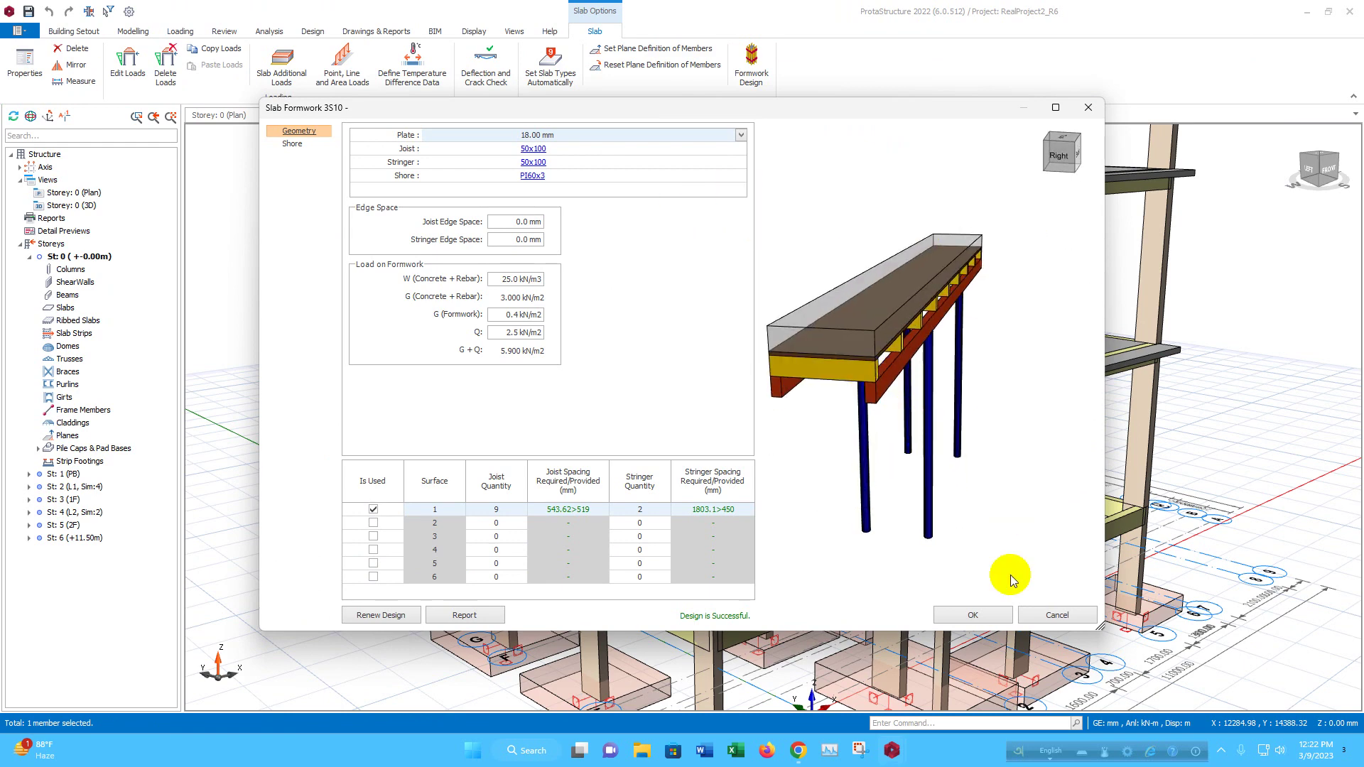
{"action": "left_click", "coordinate": [994, 618]}
{"action": "left_click", "coordinate": [1183, 397]}
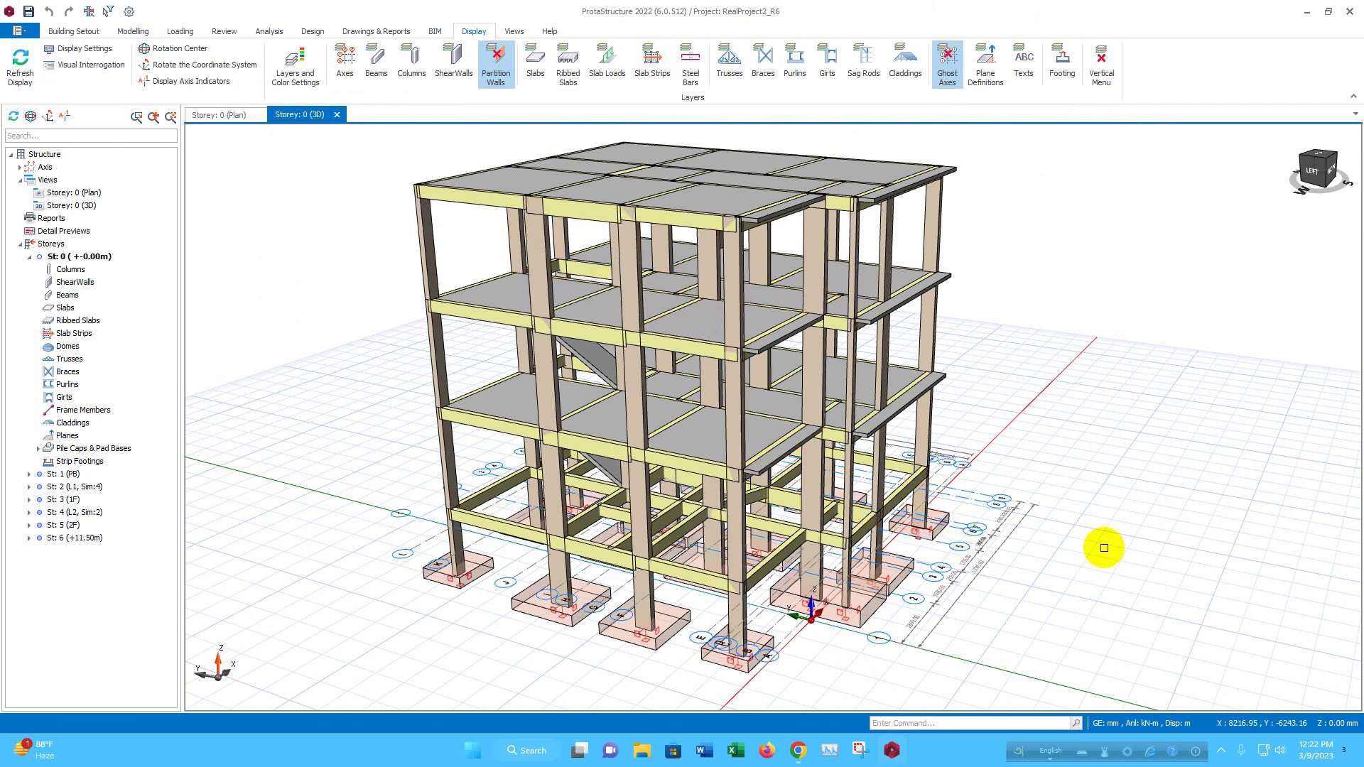
{"action": "middle_click_drag", "start_coordinate": [739, 650], "coordinate": [721, 535]}
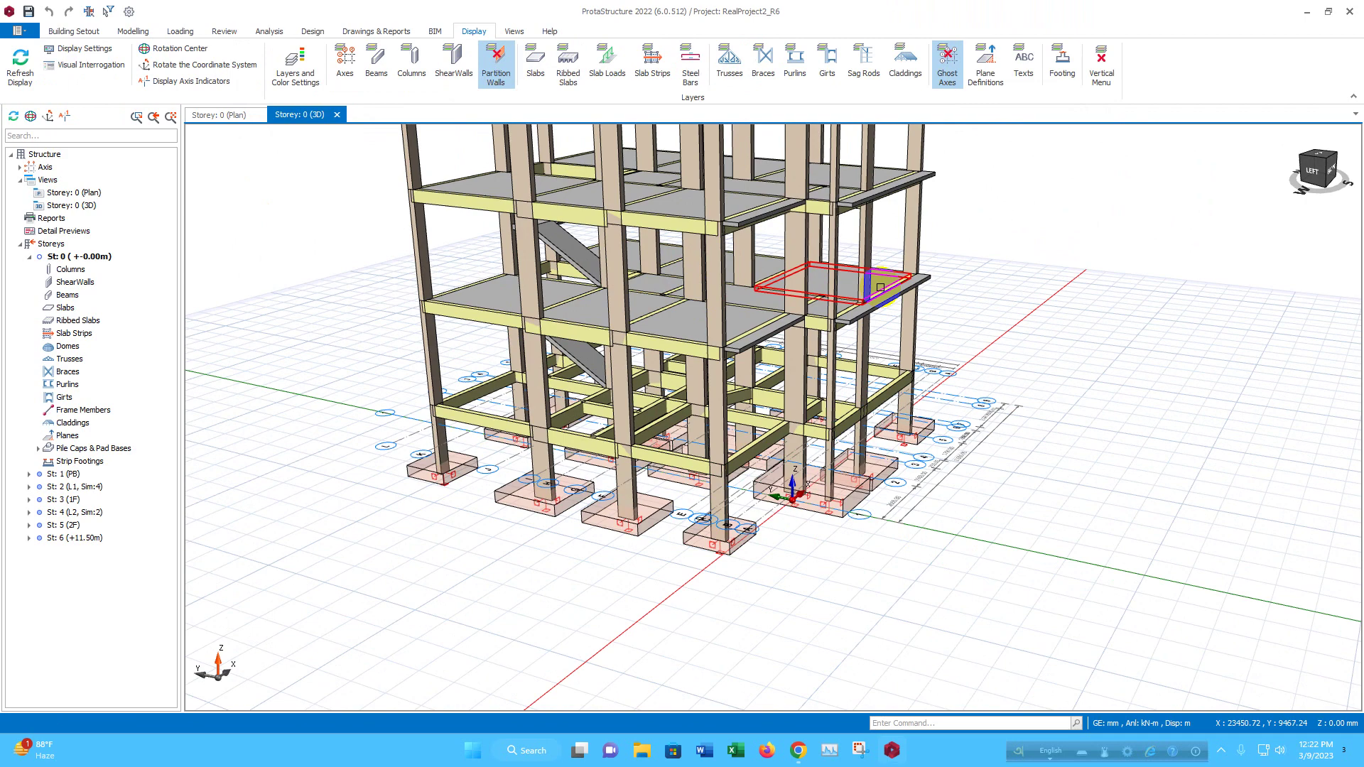
{"action": "mouse_move", "coordinate": [805, 392]}
{"action": "scroll", "coordinate": [805, 391], "scroll_direction": "down", "scroll_amount": 4}
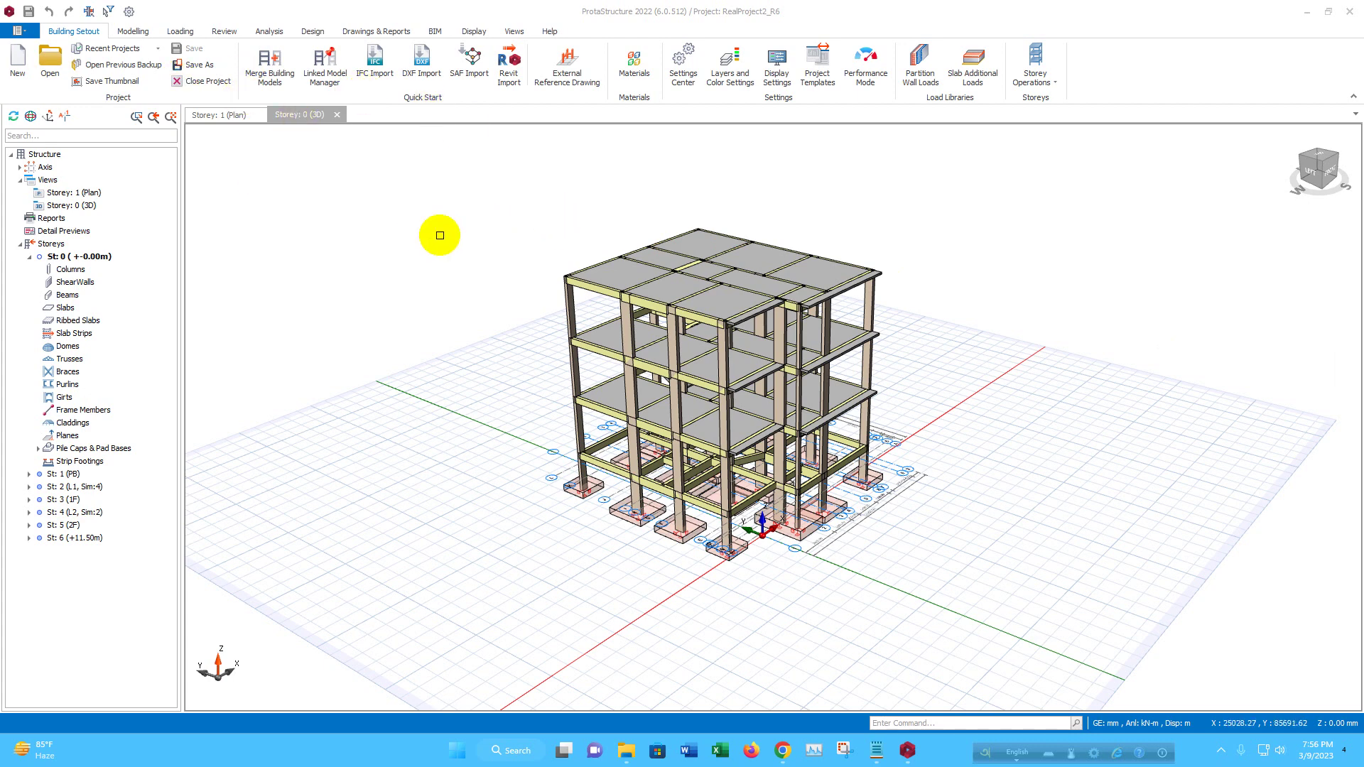
{"action": "left_click", "coordinate": [305, 151]}
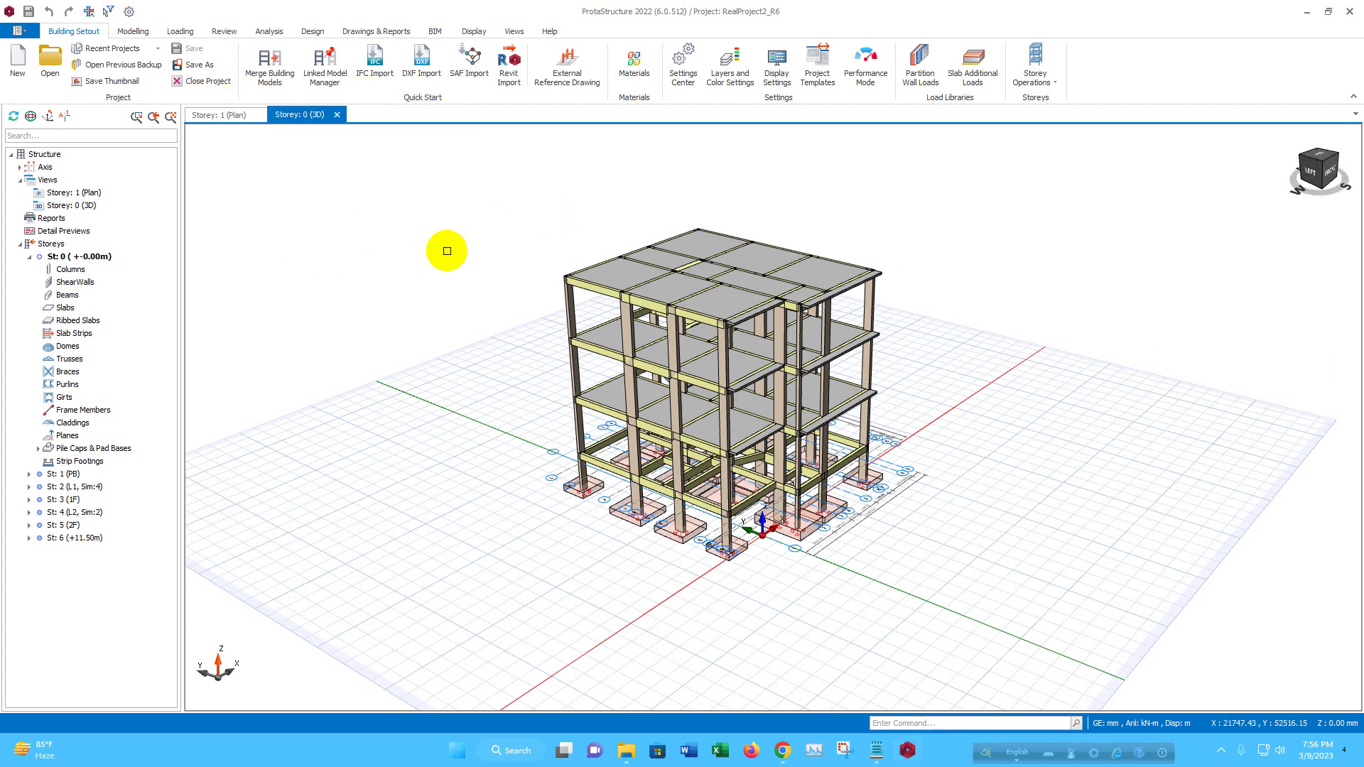
Switch to ProtaDetails, open the project Quick_Start_Guide_Concrete_Complete and create a new drawing in it
{"action": "left_click", "coordinate": [1307, 12]}
{"action": "double_click", "coordinate": [91, 236]}
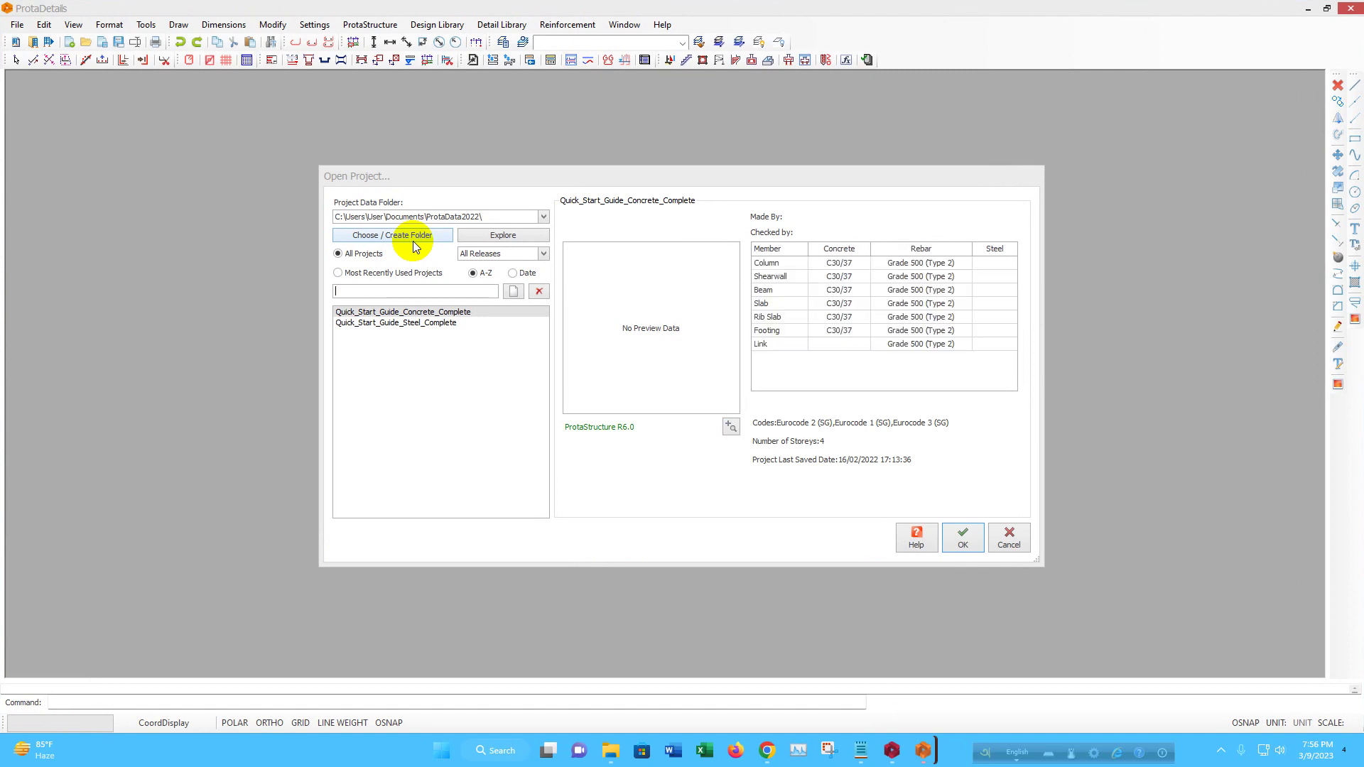
{"action": "left_click", "coordinate": [964, 541]}
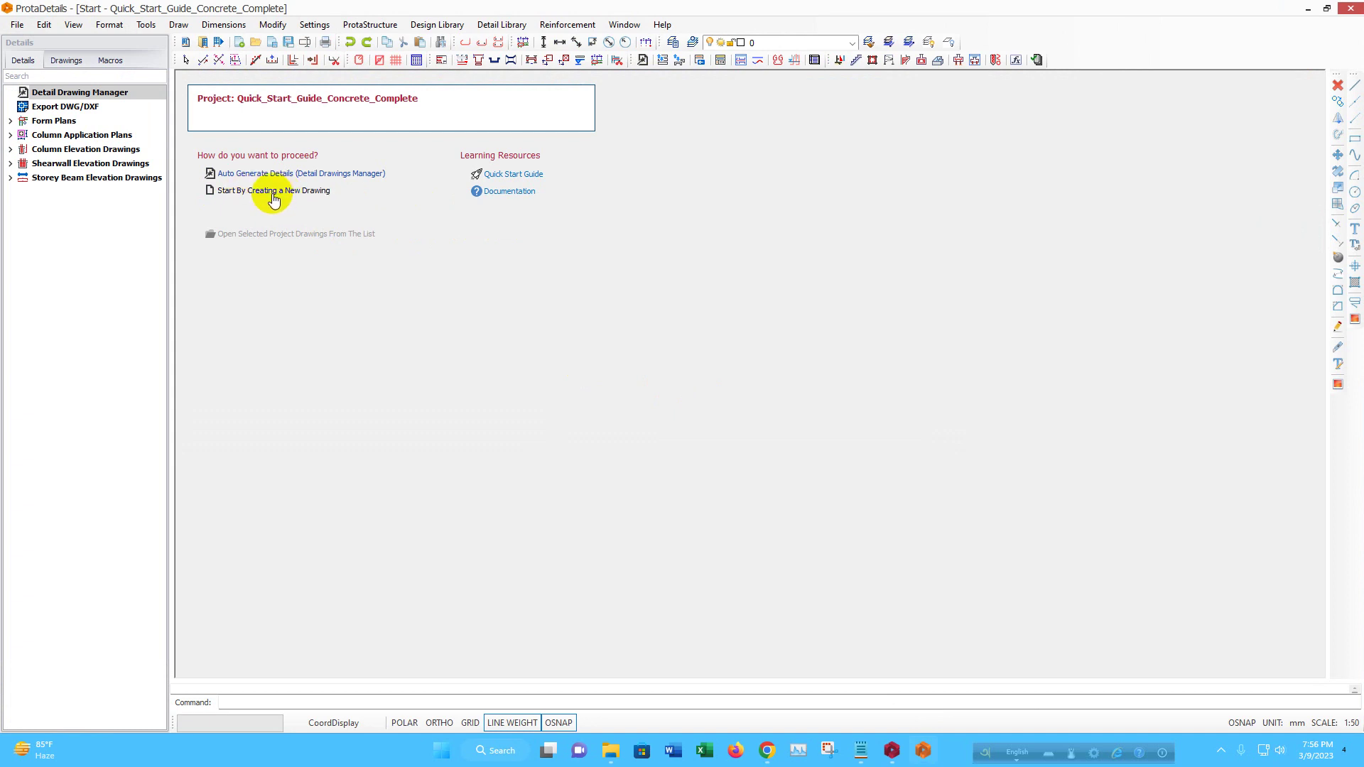
{"action": "left_click", "coordinate": [290, 192]}
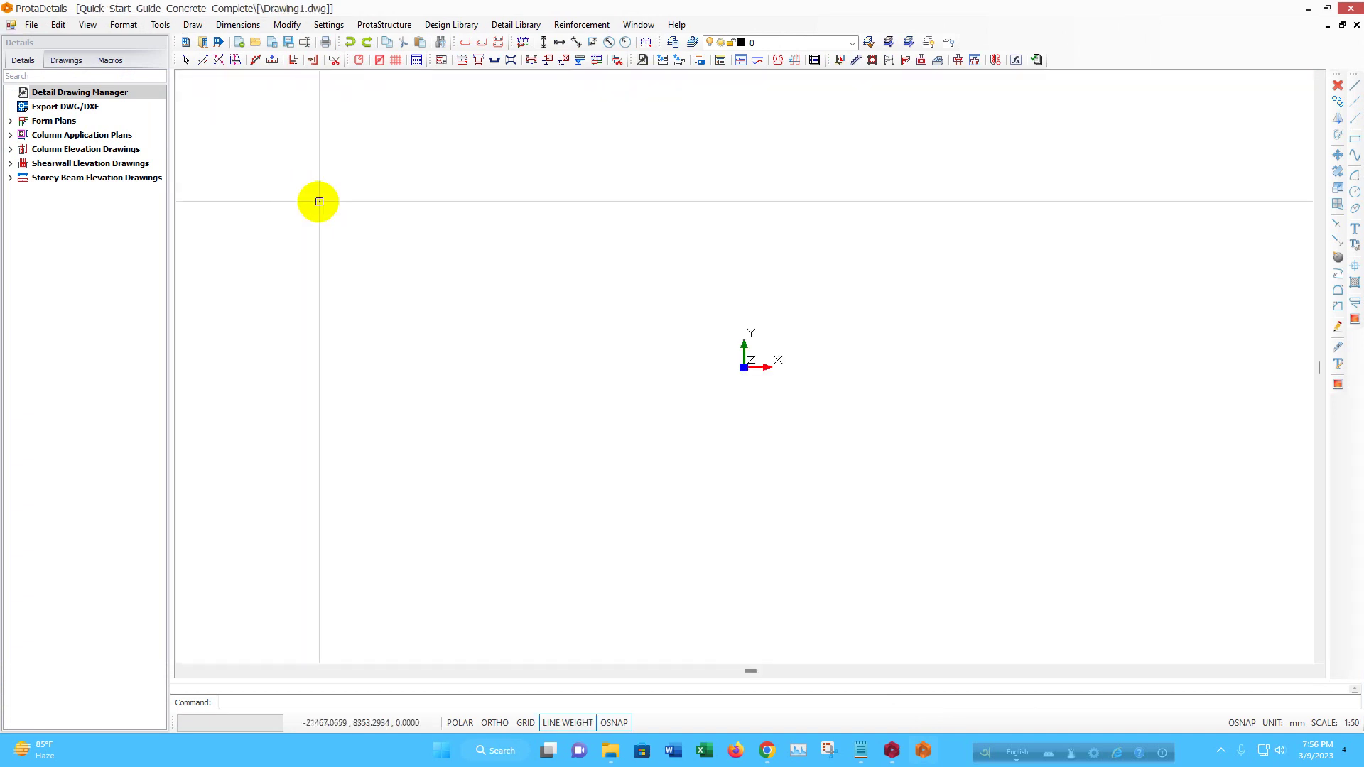
Start a Steel Facade Scaffold design and set it to 4 bays and 4 storeys
{"action": "left_click", "coordinate": [452, 26]}
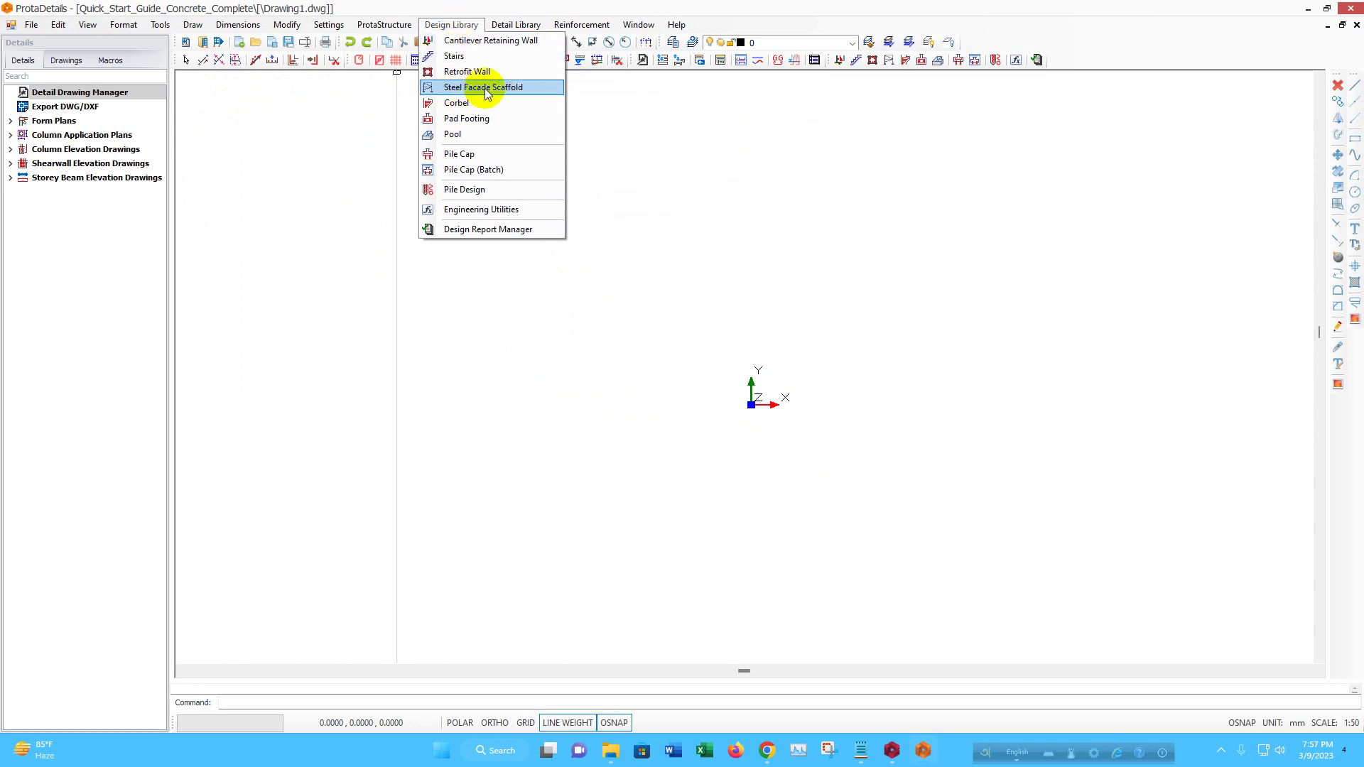
{"action": "left_click", "coordinate": [514, 88]}
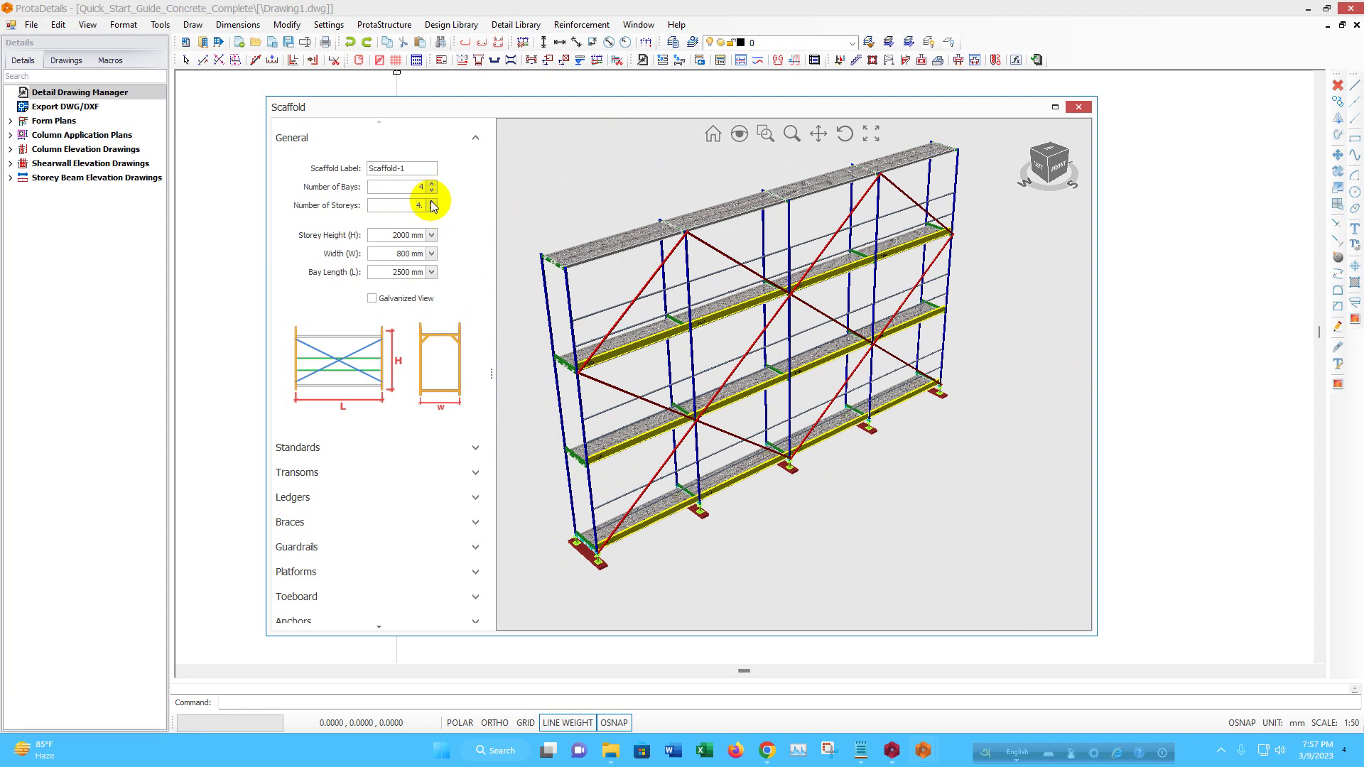
{"action": "left_click", "coordinate": [396, 186]}
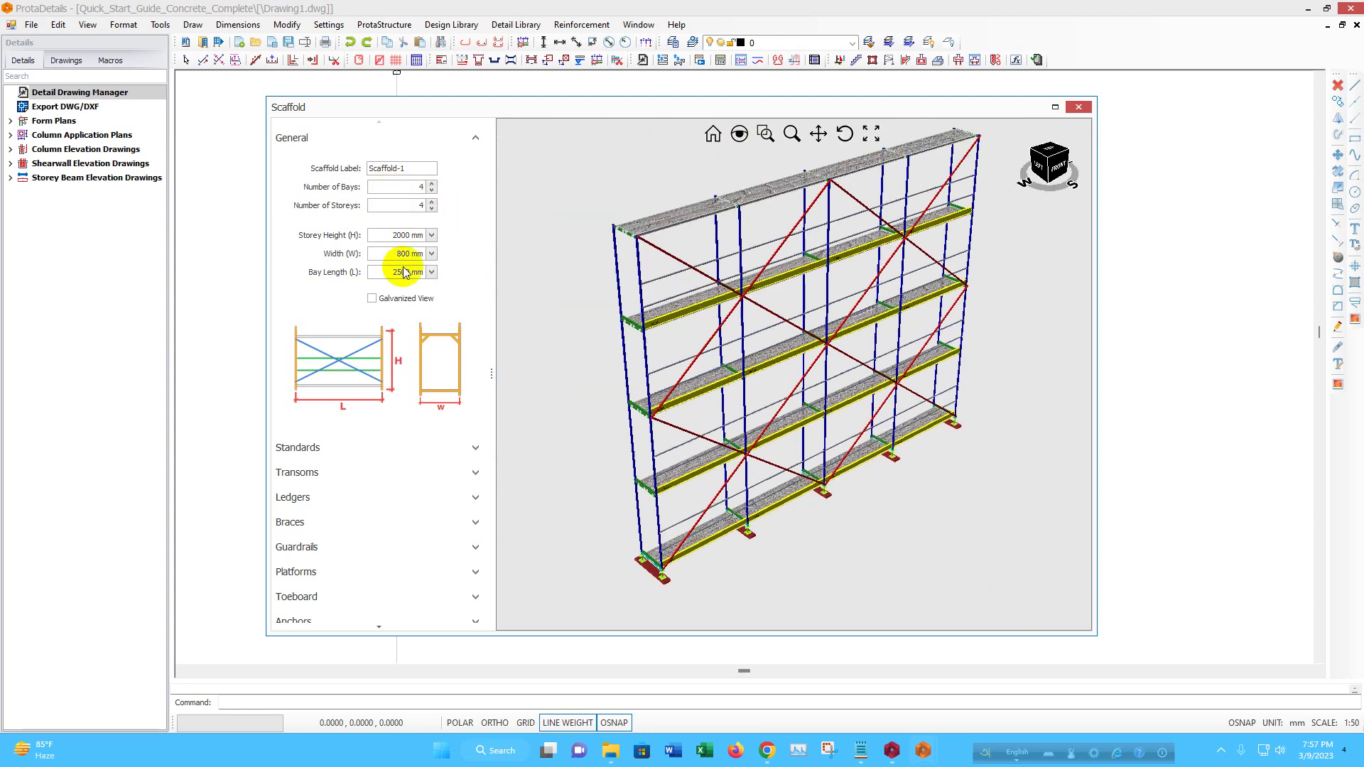
Set the scaffold's storey height to 3000 mm, width to 1000 mm and bay length to 2800 mm, and try the galvanized view
{"action": "left_click", "coordinate": [392, 238]}
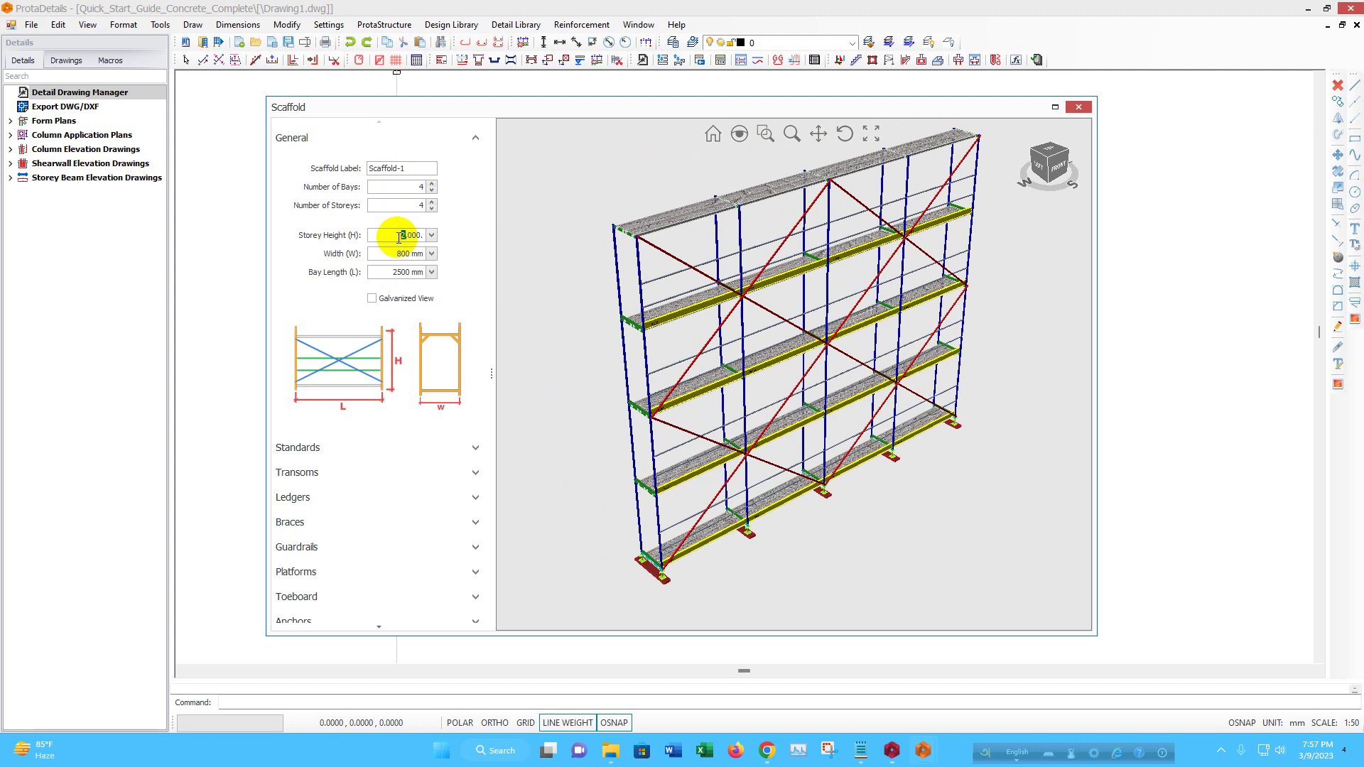
{"action": "left_click", "coordinate": [394, 253]}
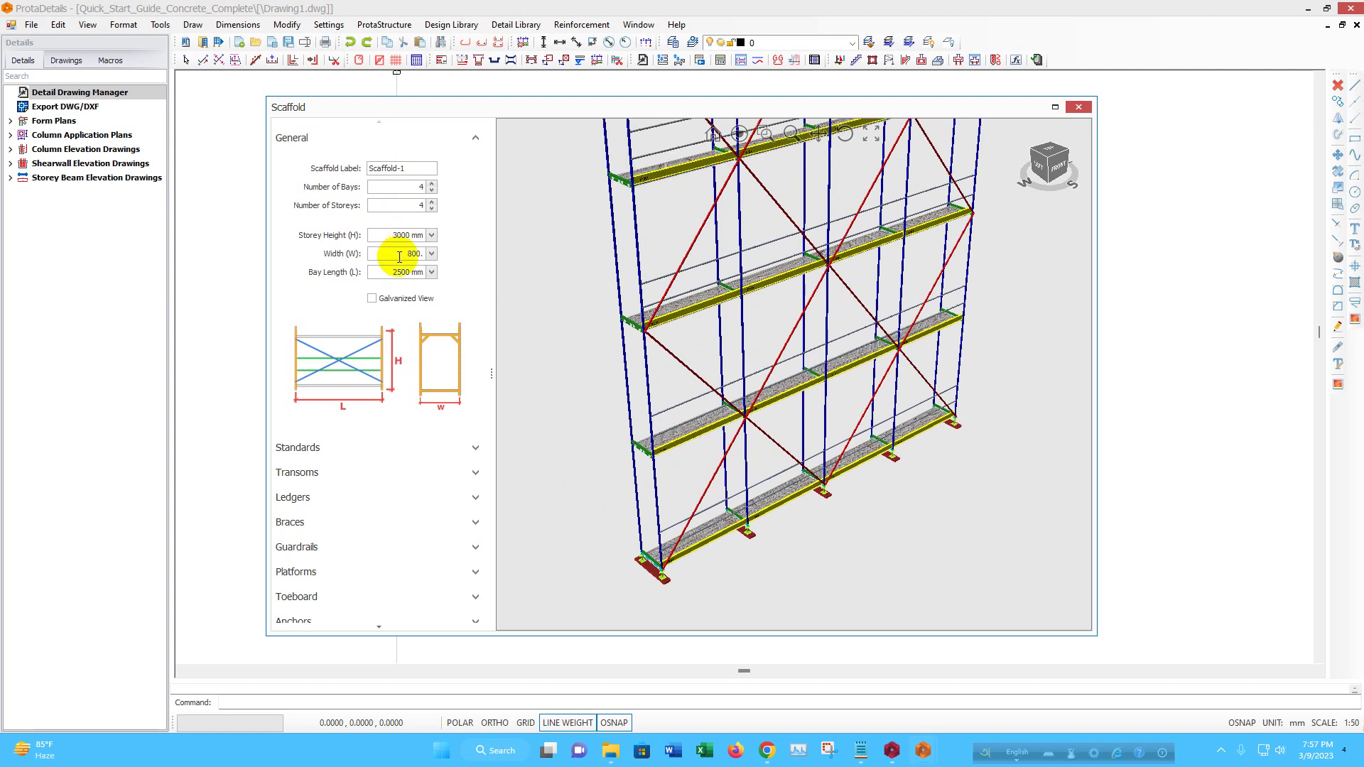
{"action": "key", "text": "Return"}
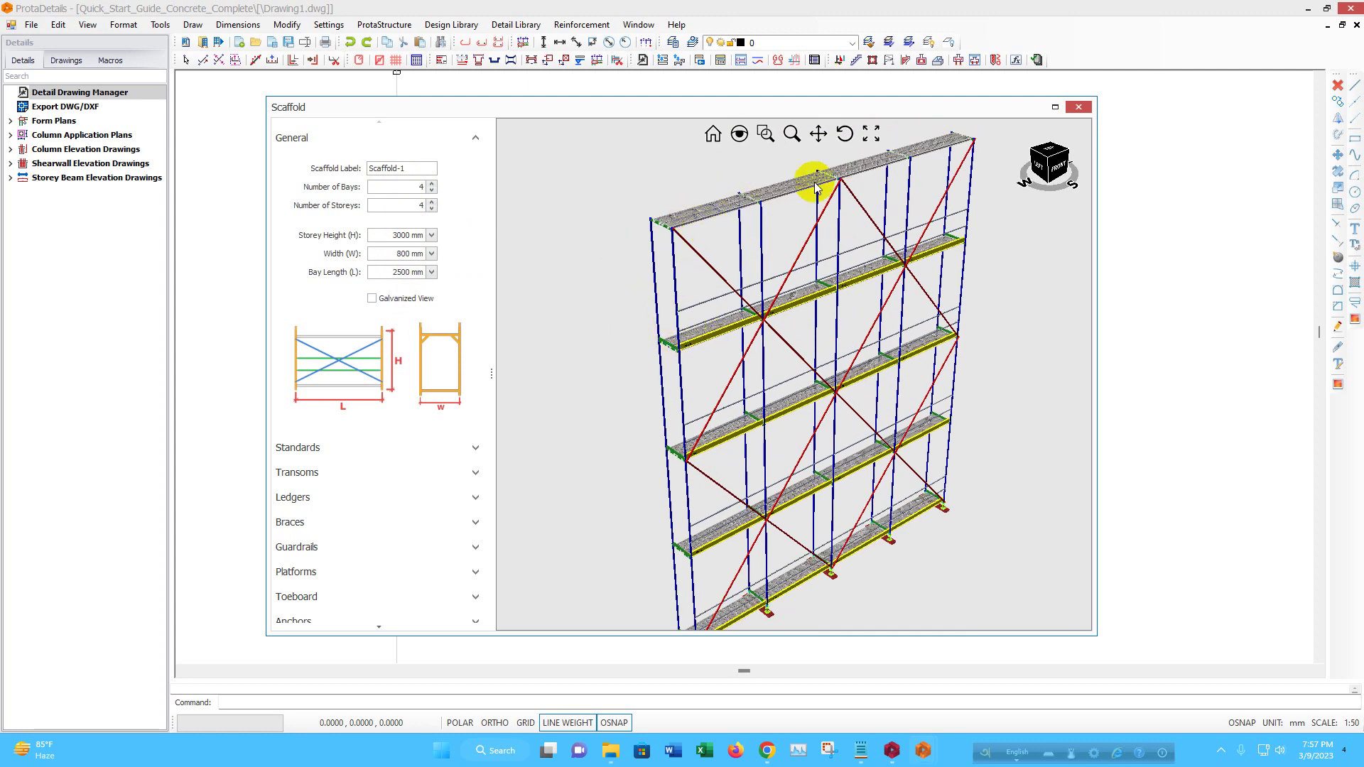
{"action": "left_click", "coordinate": [381, 253]}
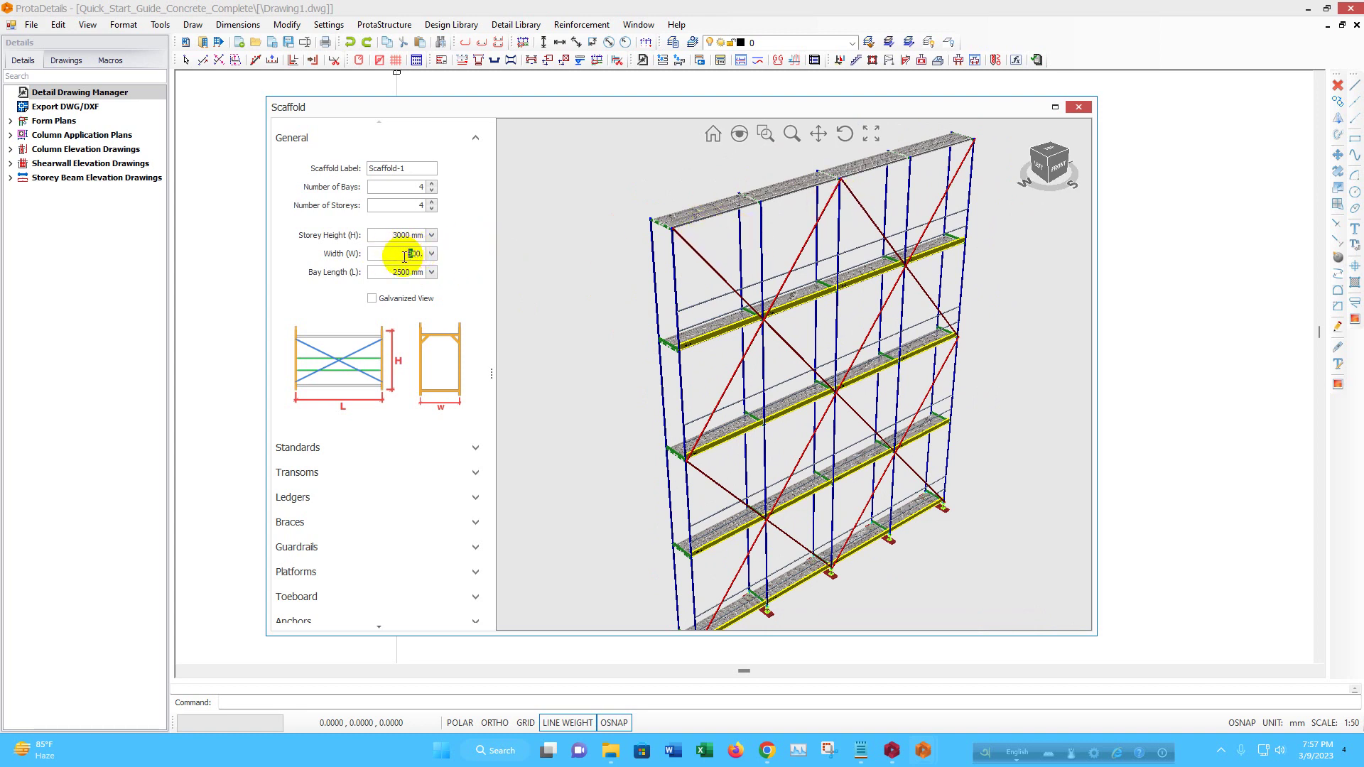
{"action": "left_click", "coordinate": [387, 273]}
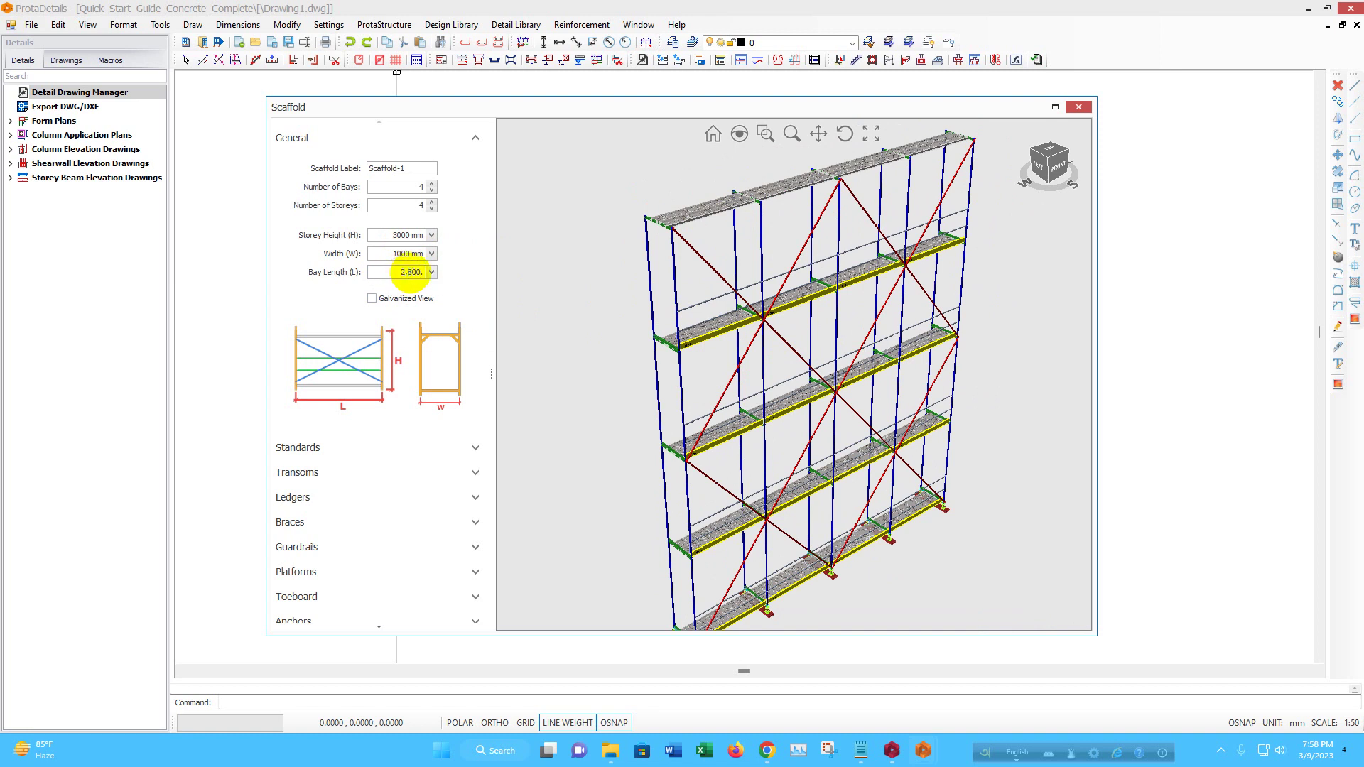
{"action": "left_click", "coordinate": [388, 256]}
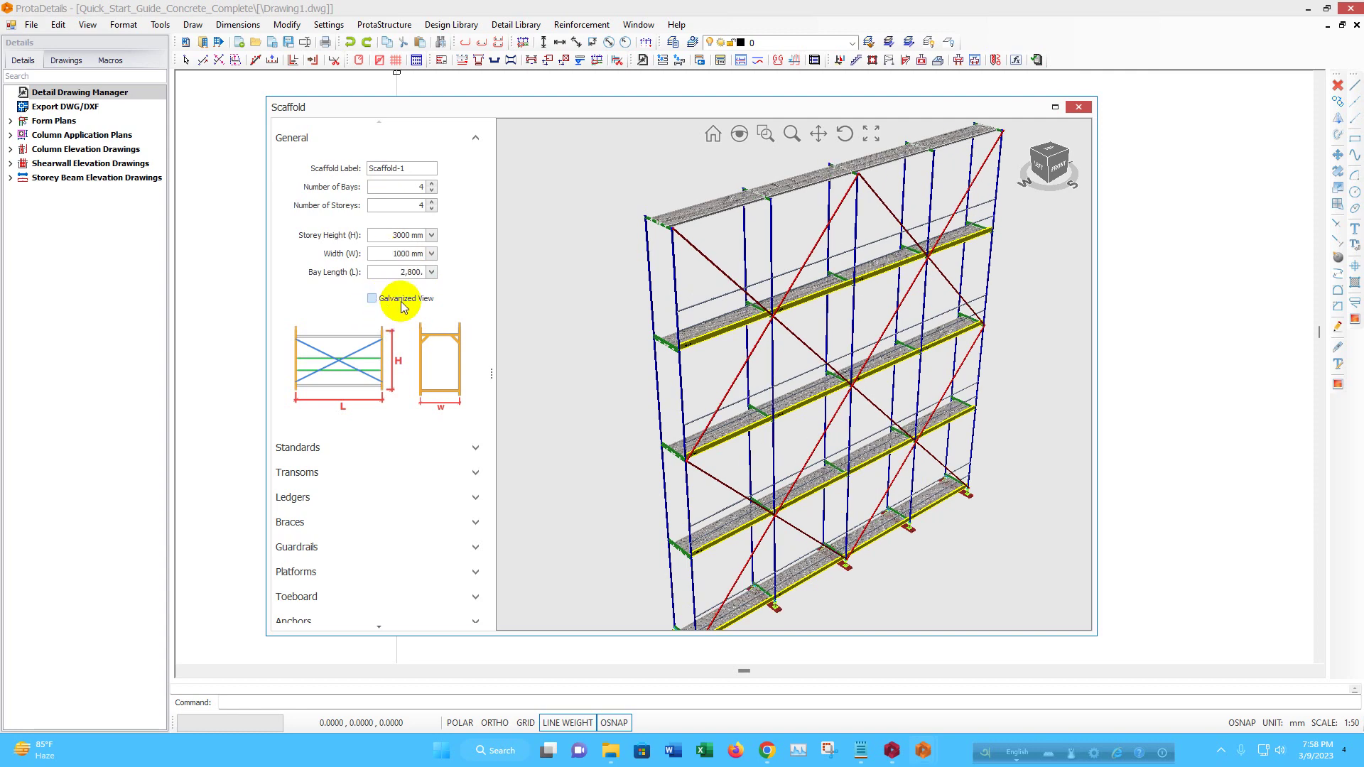
{"action": "left_click", "coordinate": [373, 300]}
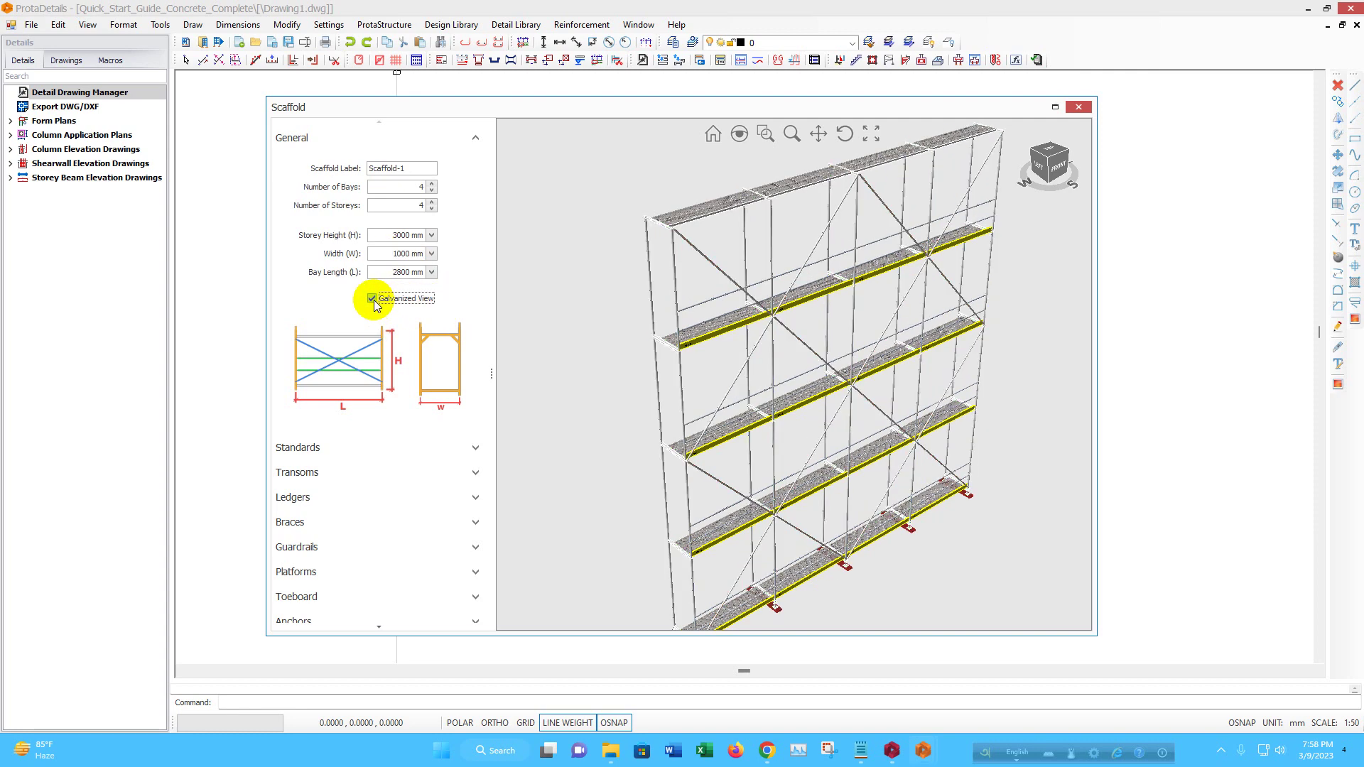
{"action": "left_click", "coordinate": [372, 298]}
Assign the circular hollow profile P48.3x4 to the scaffold standards
{"action": "scroll", "coordinate": [398, 383], "scroll_direction": "down", "scroll_amount": 1}
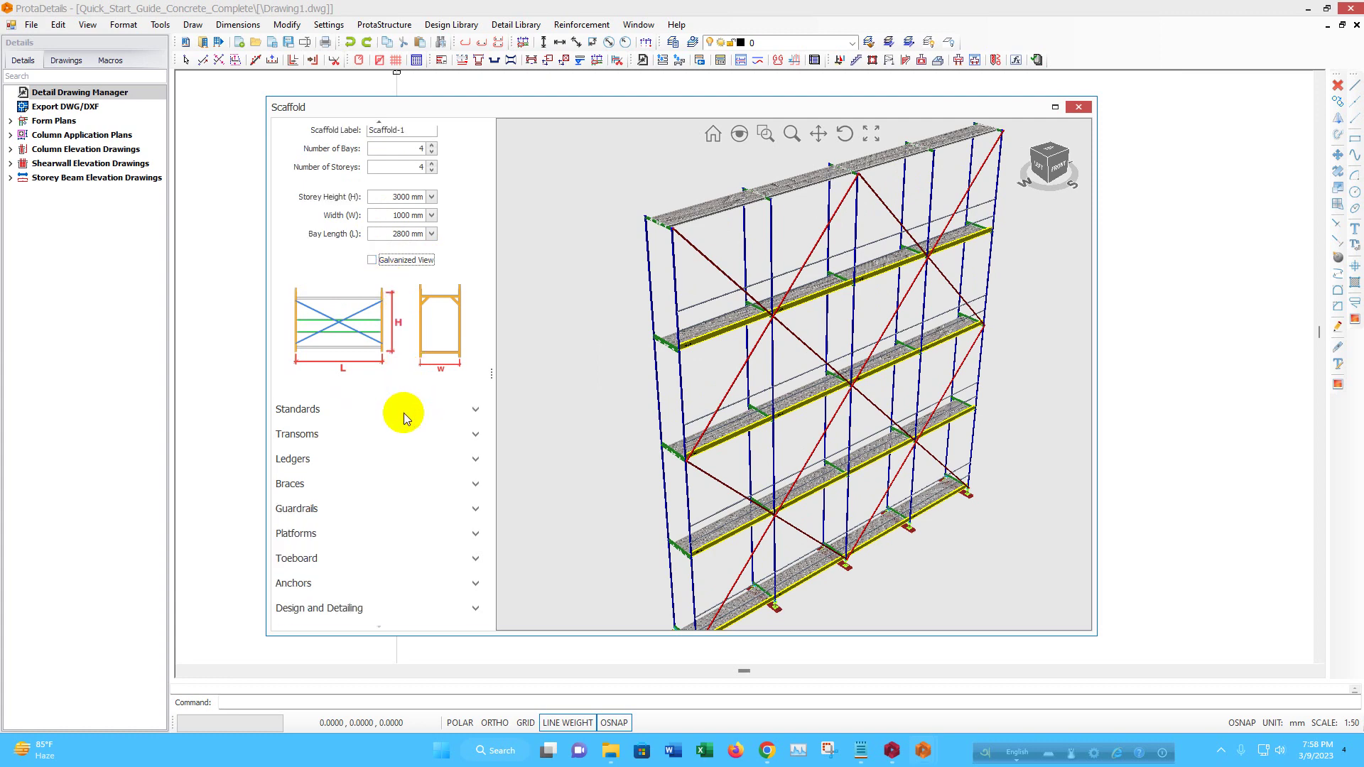
{"action": "left_click", "coordinate": [404, 411]}
{"action": "left_click", "coordinate": [428, 463]}
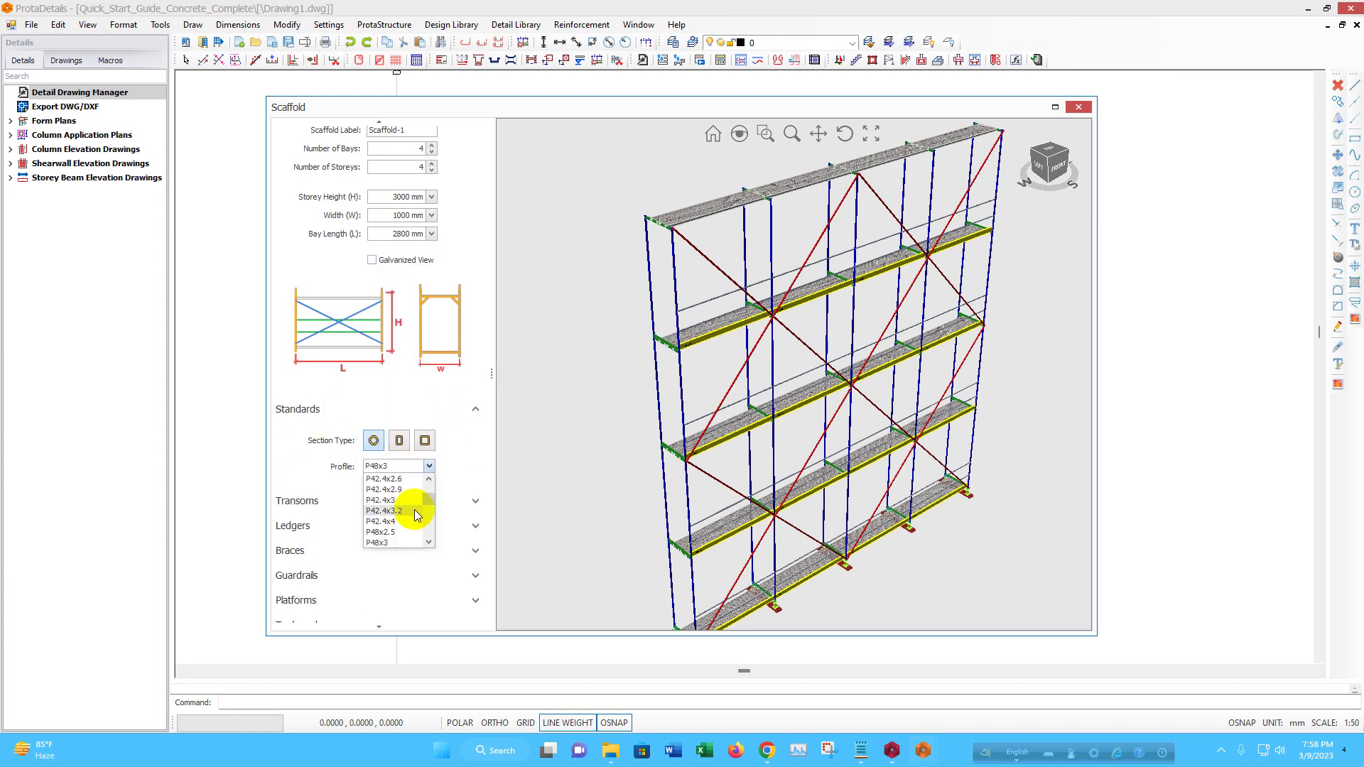
{"action": "scroll", "coordinate": [405, 518], "scroll_direction": "down", "scroll_amount": 2}
{"action": "left_click", "coordinate": [395, 531]}
Set the top transom offset (a2) to 50 mm and check the available top transom profiles, keeping RH40x30x2
{"action": "scroll", "coordinate": [419, 490], "scroll_direction": "down", "scroll_amount": 2}
{"action": "left_click", "coordinate": [469, 437]}
{"action": "scroll", "coordinate": [426, 469], "scroll_direction": "up", "scroll_amount": 1}
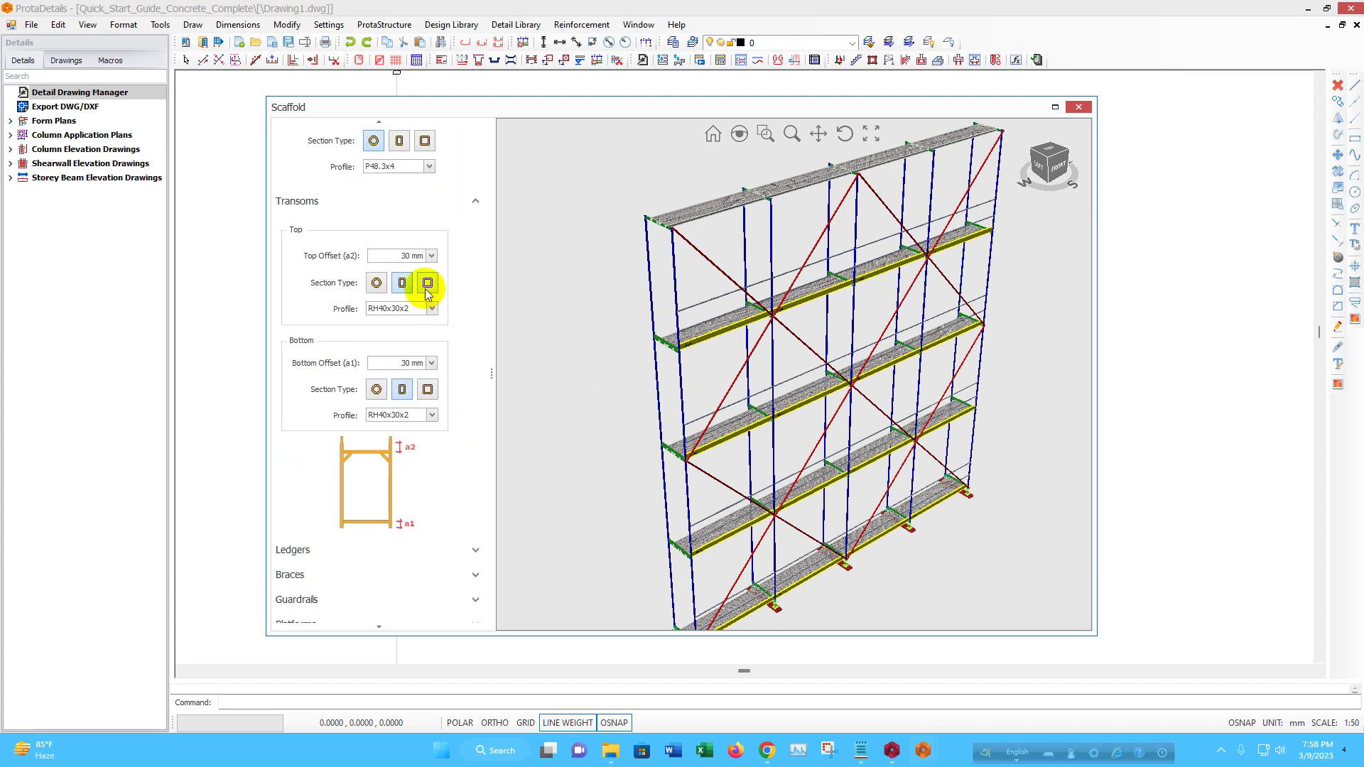
{"action": "left_click", "coordinate": [429, 255]}
{"action": "left_click", "coordinate": [429, 255]}
{"action": "type", "text": "50"}
{"action": "left_click", "coordinate": [406, 309]}
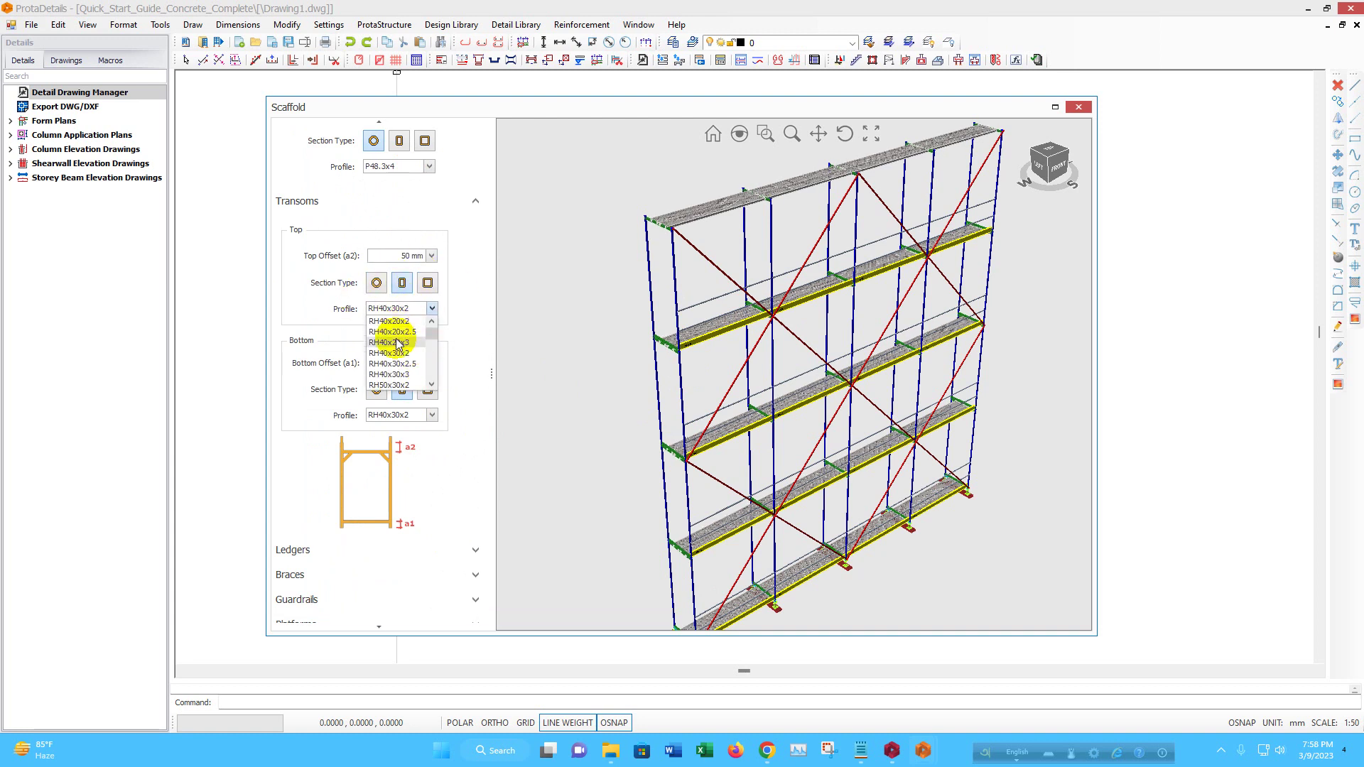
{"action": "left_click", "coordinate": [328, 307]}
Set the bottom transom offset (a1) to 50 mm and its profile to RH40x30x2.5
{"action": "left_click", "coordinate": [431, 363]}
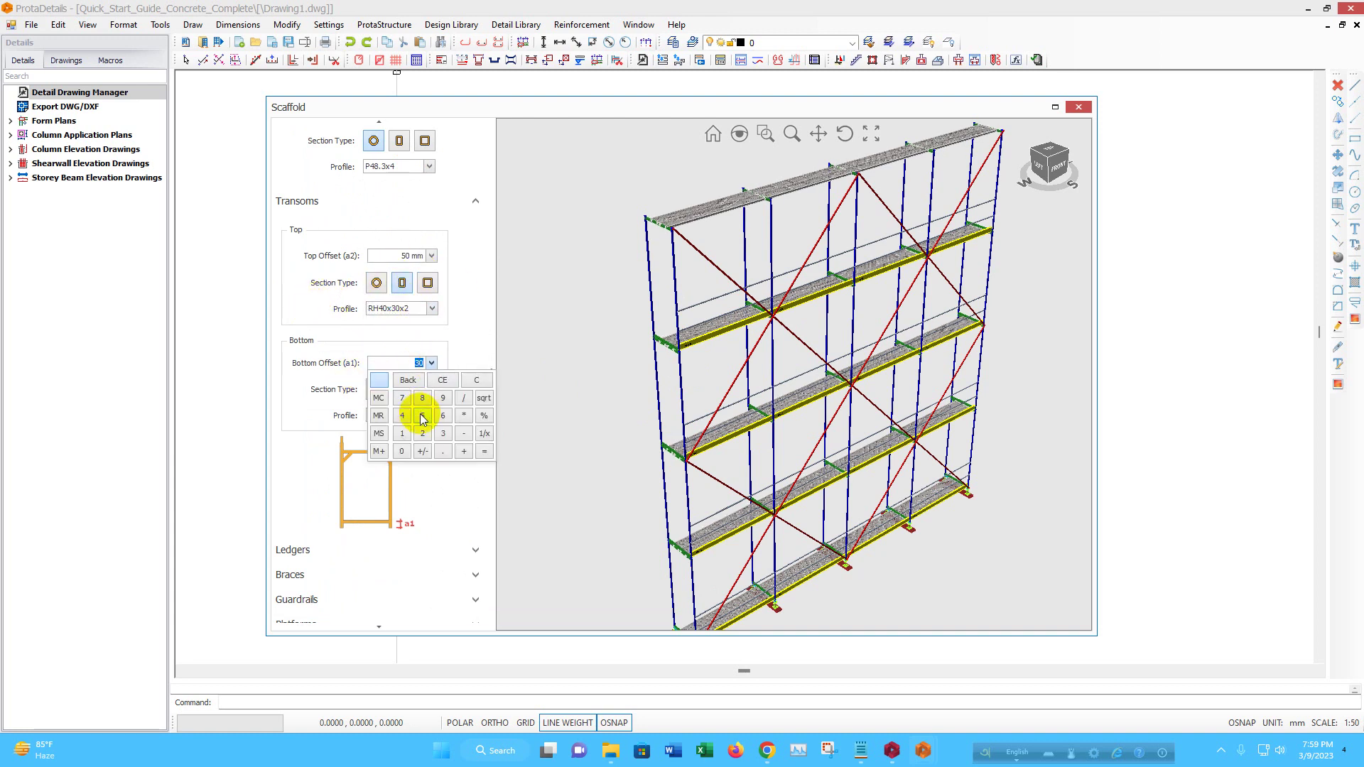
{"action": "type", "text": "50"}
{"action": "left_click", "coordinate": [324, 362]}
{"action": "left_click", "coordinate": [429, 415]}
{"action": "left_click", "coordinate": [407, 471]}
Enable ledgers on the scaffold and give them the profile P48.3x2
{"action": "scroll", "coordinate": [413, 482], "scroll_direction": "down", "scroll_amount": 2}
{"action": "left_click", "coordinate": [455, 459]}
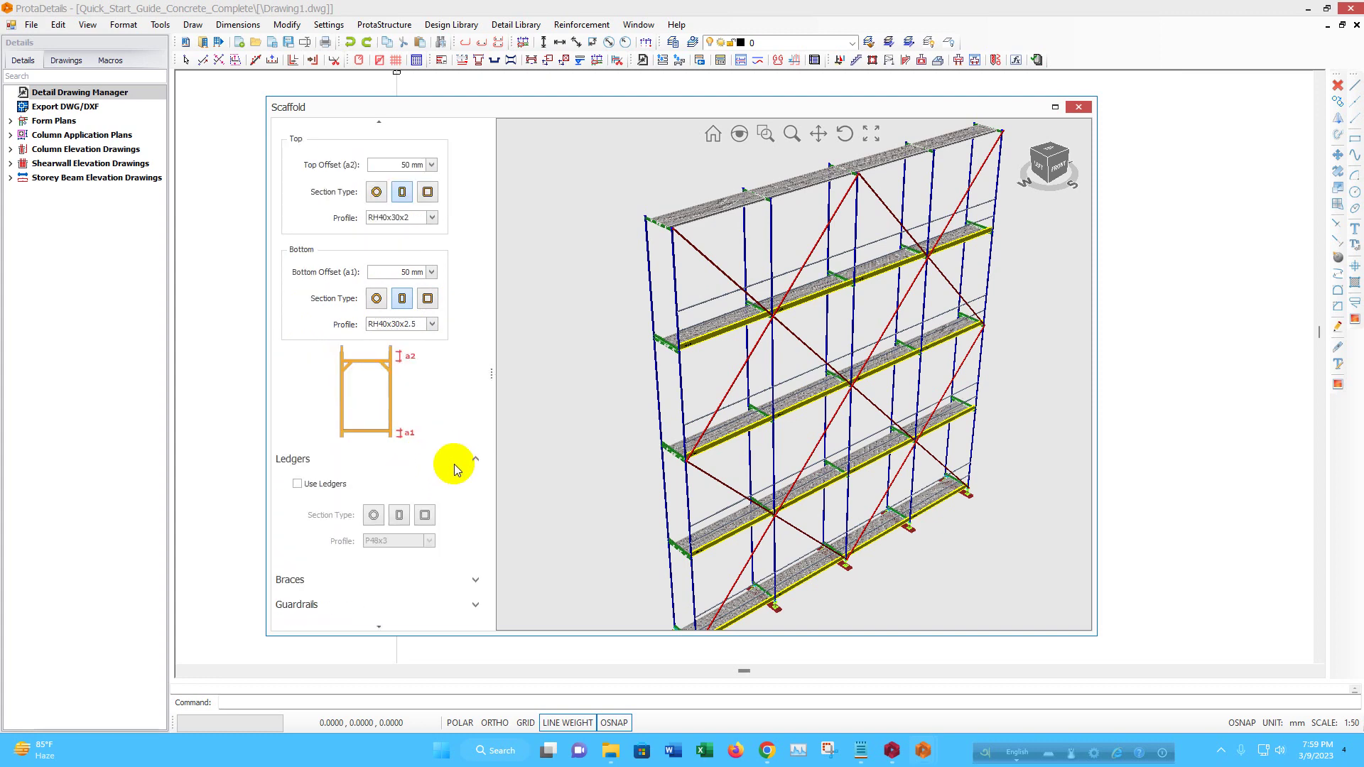
{"action": "scroll", "coordinate": [447, 463], "scroll_direction": "down", "scroll_amount": 2}
{"action": "left_click", "coordinate": [297, 389]}
{"action": "left_click", "coordinate": [428, 445]}
{"action": "scroll", "coordinate": [390, 502], "scroll_direction": "down", "scroll_amount": 1}
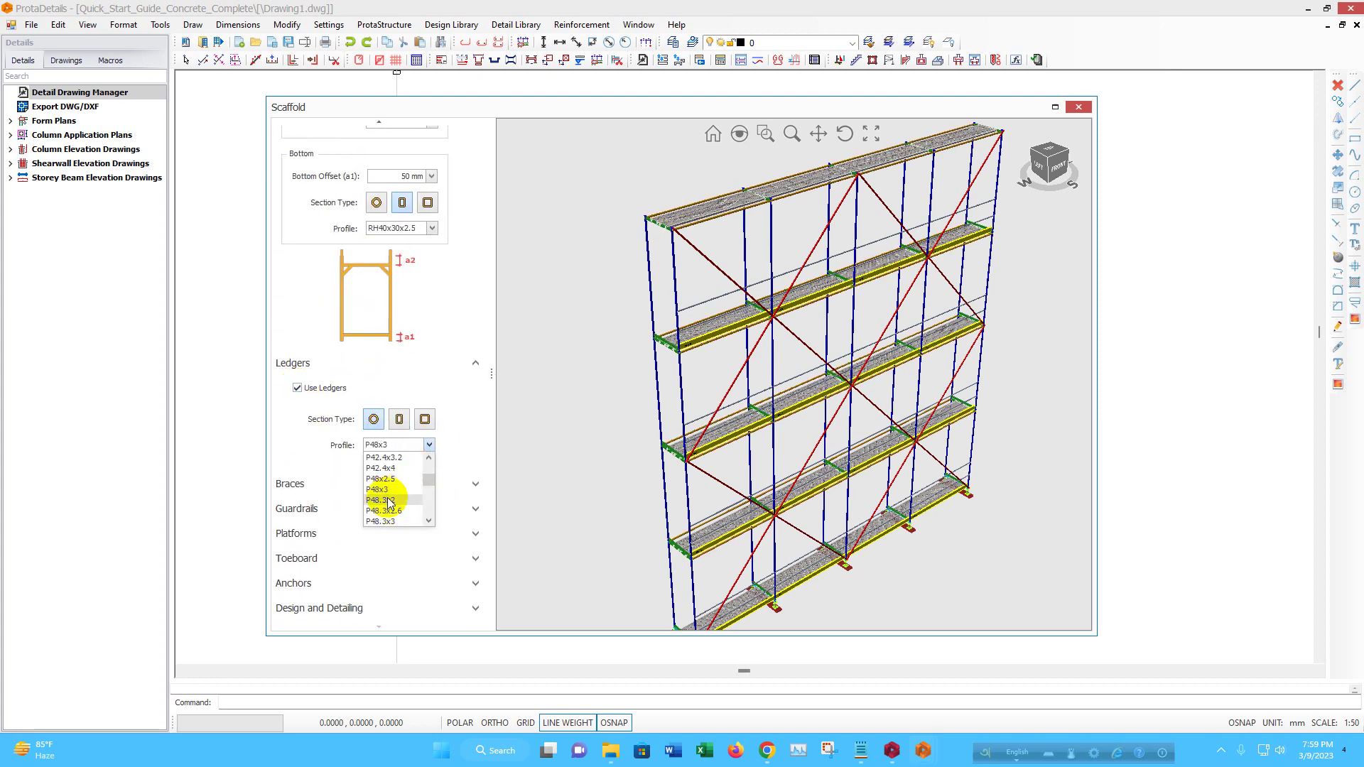
{"action": "left_click", "coordinate": [385, 500]}
Try the Double brace style on bays 1 to 4 and restore the Single style
{"action": "left_click", "coordinate": [313, 484]}
{"action": "scroll", "coordinate": [419, 495], "scroll_direction": "down", "scroll_amount": 2}
{"action": "left_click", "coordinate": [410, 415]}
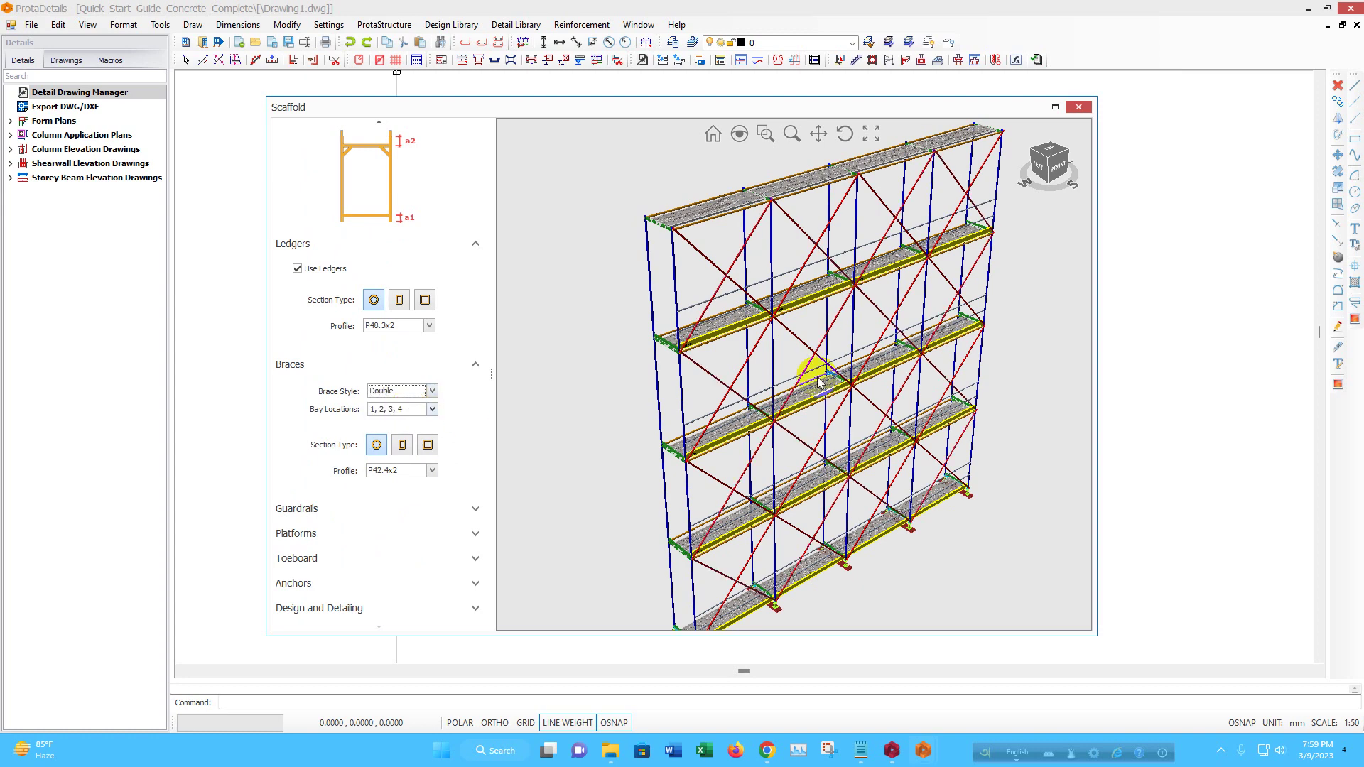
{"action": "left_click", "coordinate": [431, 390]}
{"action": "left_click", "coordinate": [387, 404]}
Set the guardrail spacing (c2) to 600 mm, leaving the bottom offset (c1) at 500 mm
{"action": "left_click", "coordinate": [391, 509]}
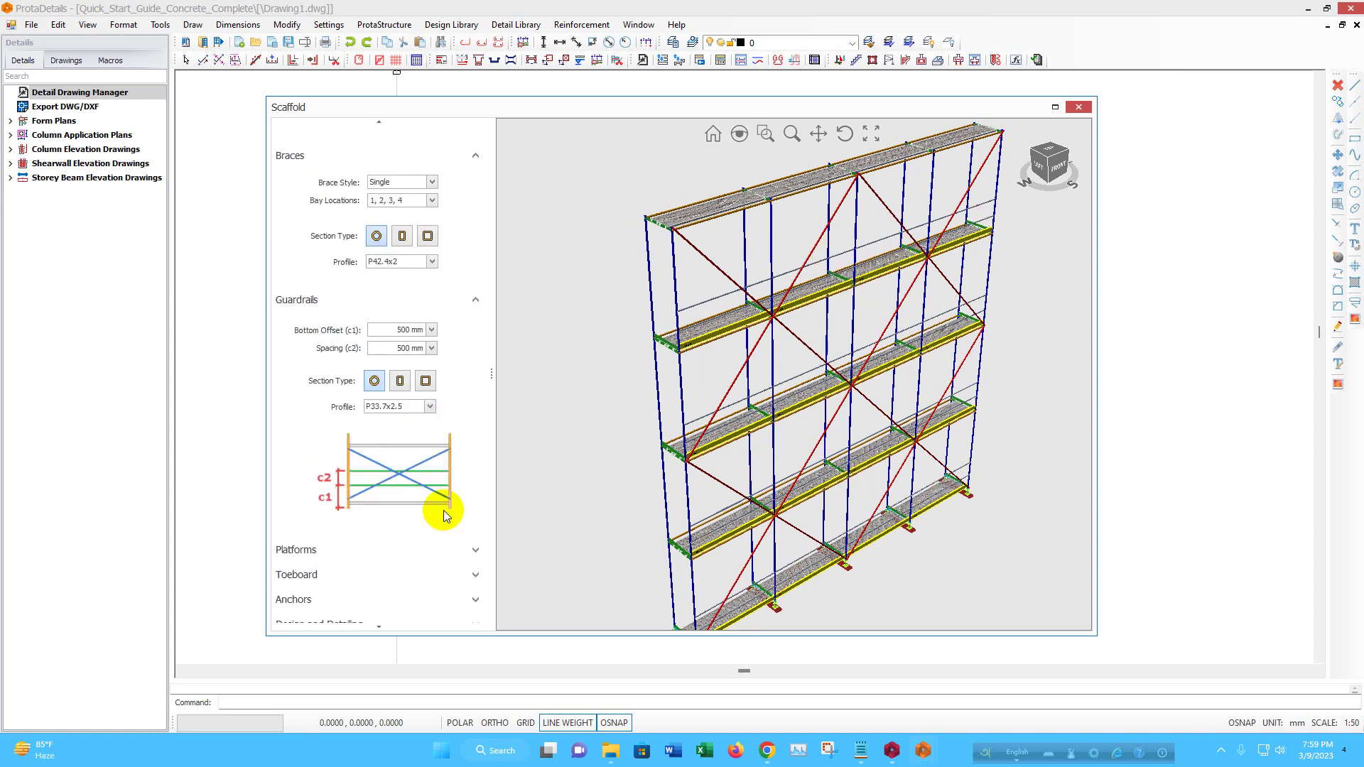
{"action": "double_click", "coordinate": [412, 349]}
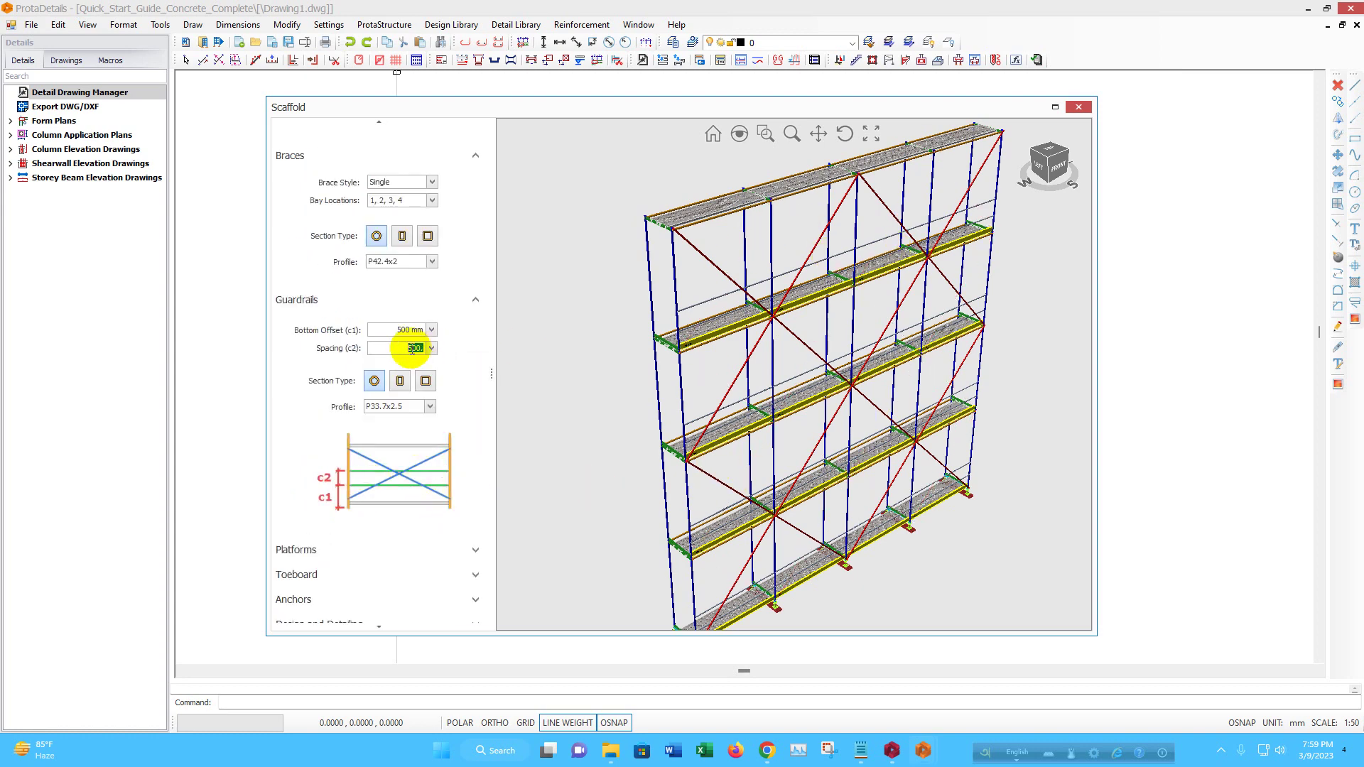
{"action": "left_click", "coordinate": [412, 331]}
{"action": "left_click", "coordinate": [413, 349]}
{"action": "type", "text": "4"}
{"action": "key", "text": "BackSpace"}
{"action": "type", "text": "6"}
{"action": "left_click", "coordinate": [404, 328]}
Set the scaffold's platform width to 500 mm and check the platform weight setting
{"action": "left_click", "coordinate": [407, 540]}
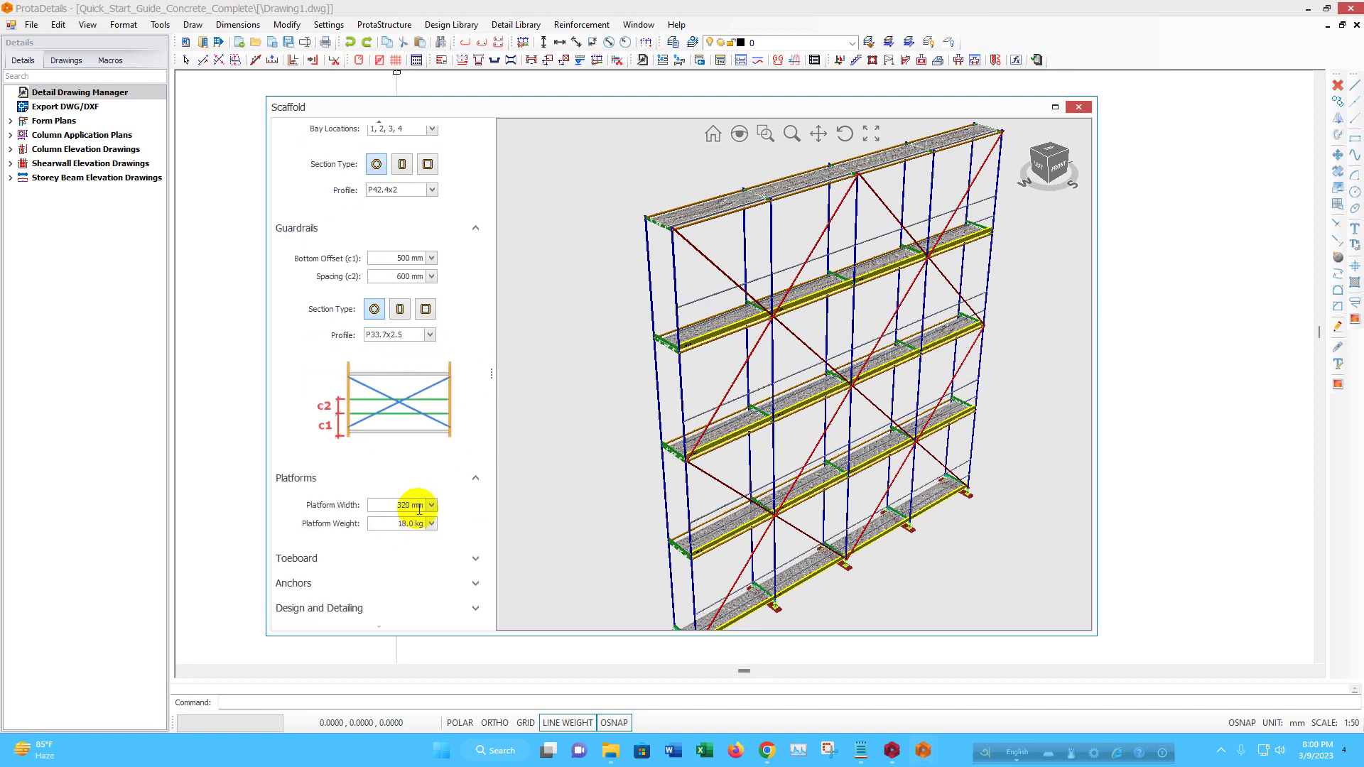
{"action": "left_click", "coordinate": [418, 506]}
{"action": "type", "text": "500"}
{"action": "left_click", "coordinate": [420, 525]}
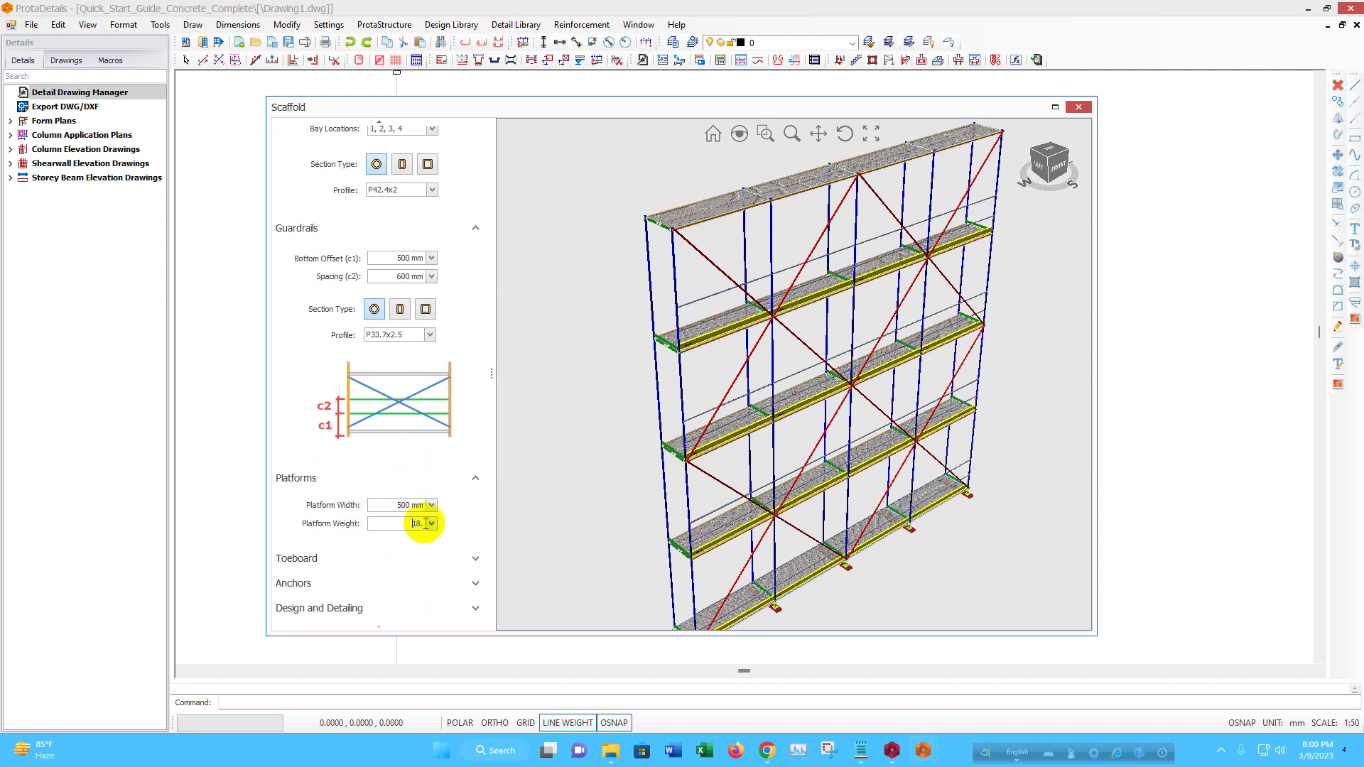
Label the scaffold's toeboards DECODE BD and open the toeboard weight for editing
{"action": "left_click", "coordinate": [408, 558]}
{"action": "scroll", "coordinate": [709, 547], "scroll_direction": "up", "scroll_amount": 5}
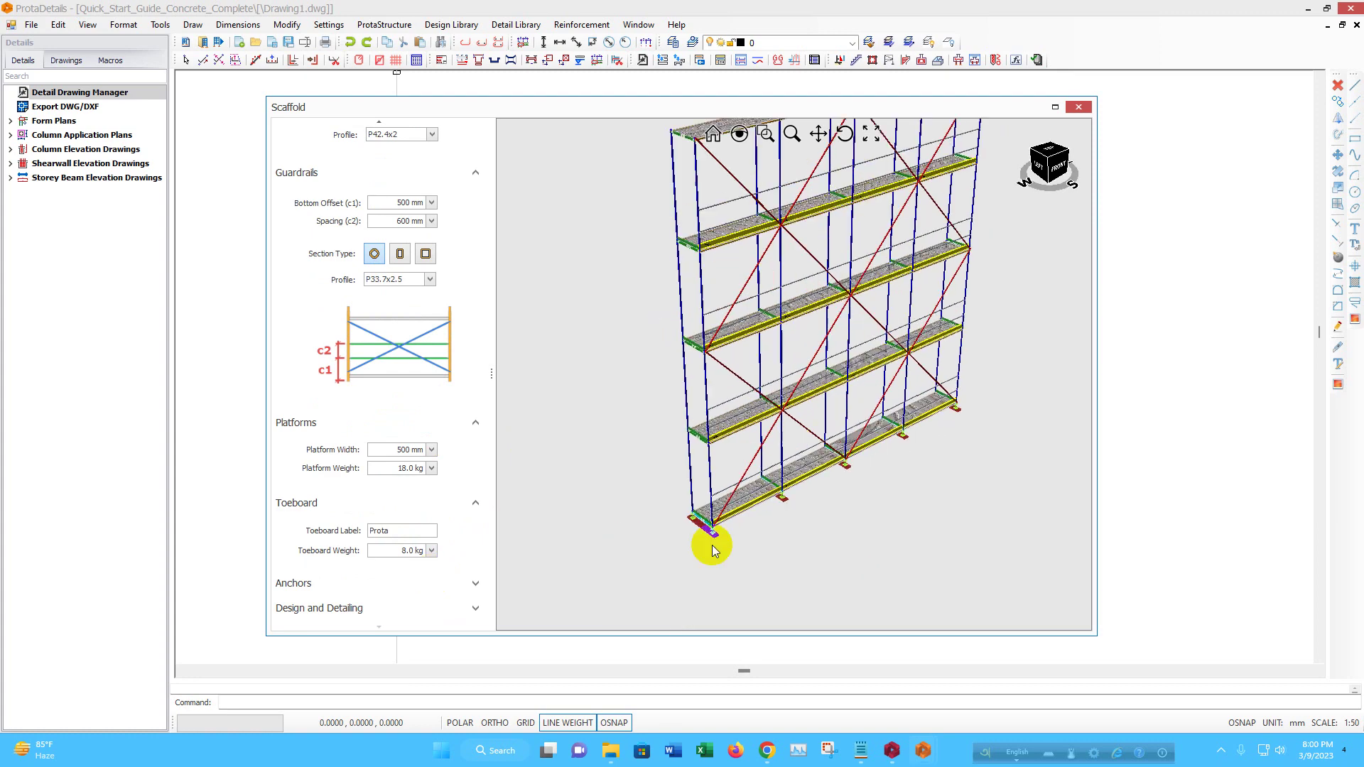
{"action": "left_click", "coordinate": [417, 532]}
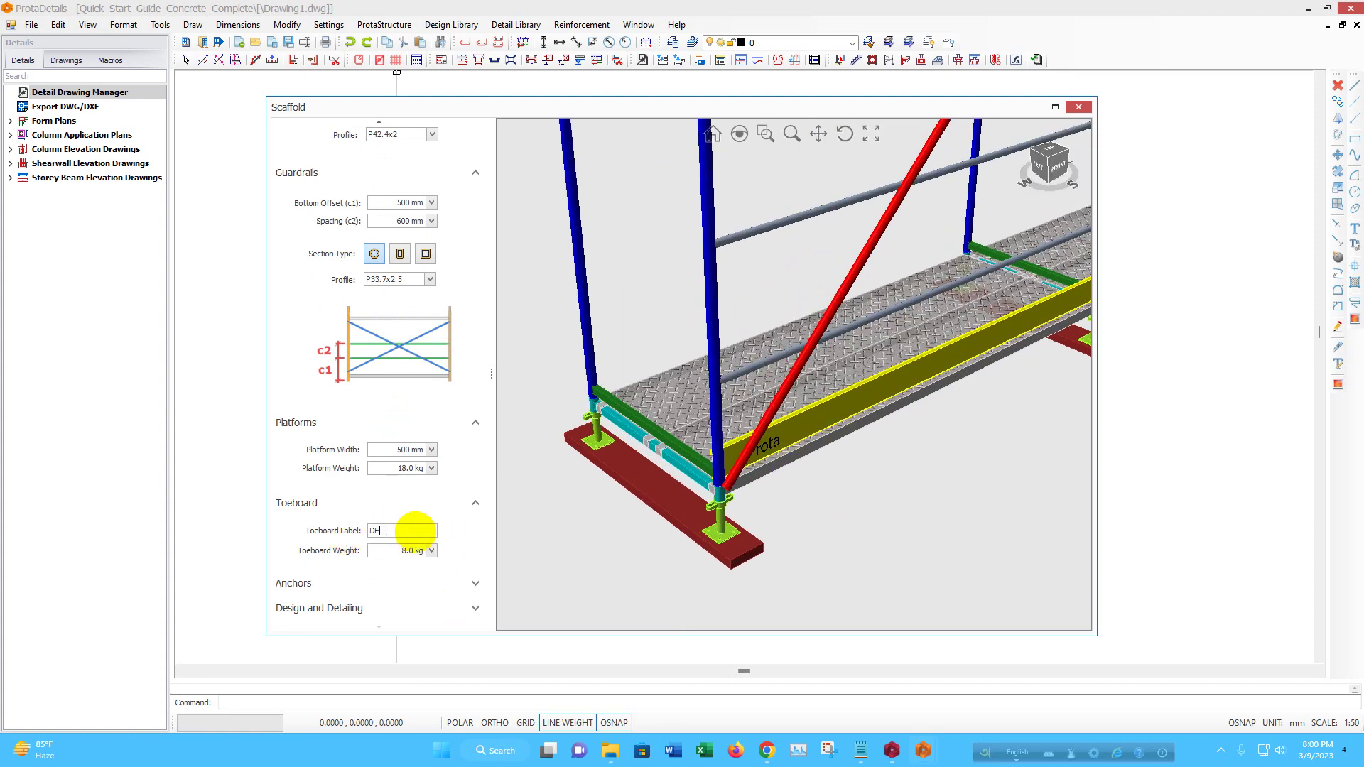
{"action": "left_click", "coordinate": [383, 550]}
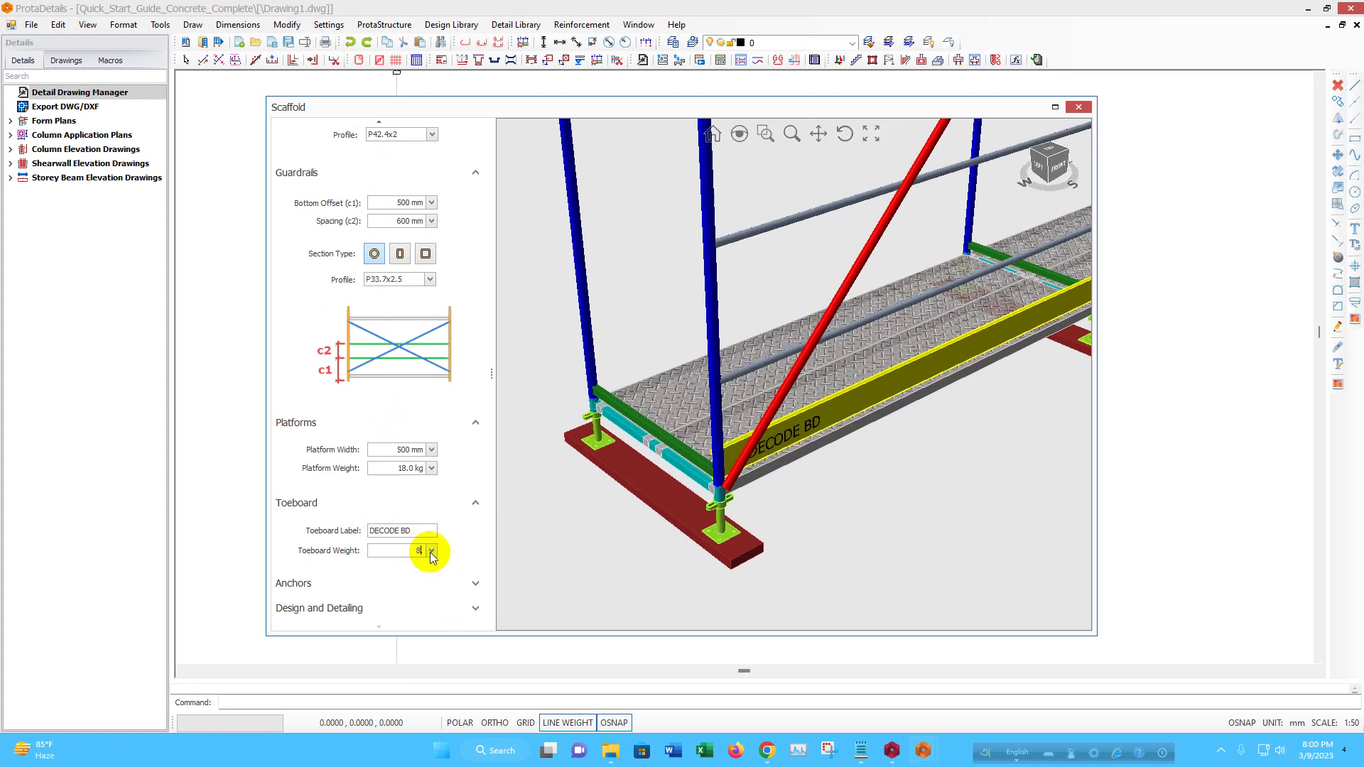
Check the scaffold's anchor settings, keeping the Continuous anchorage pattern, M16 steel plugs and 7.5 kN anchor capacity
{"action": "left_click", "coordinate": [389, 583]}
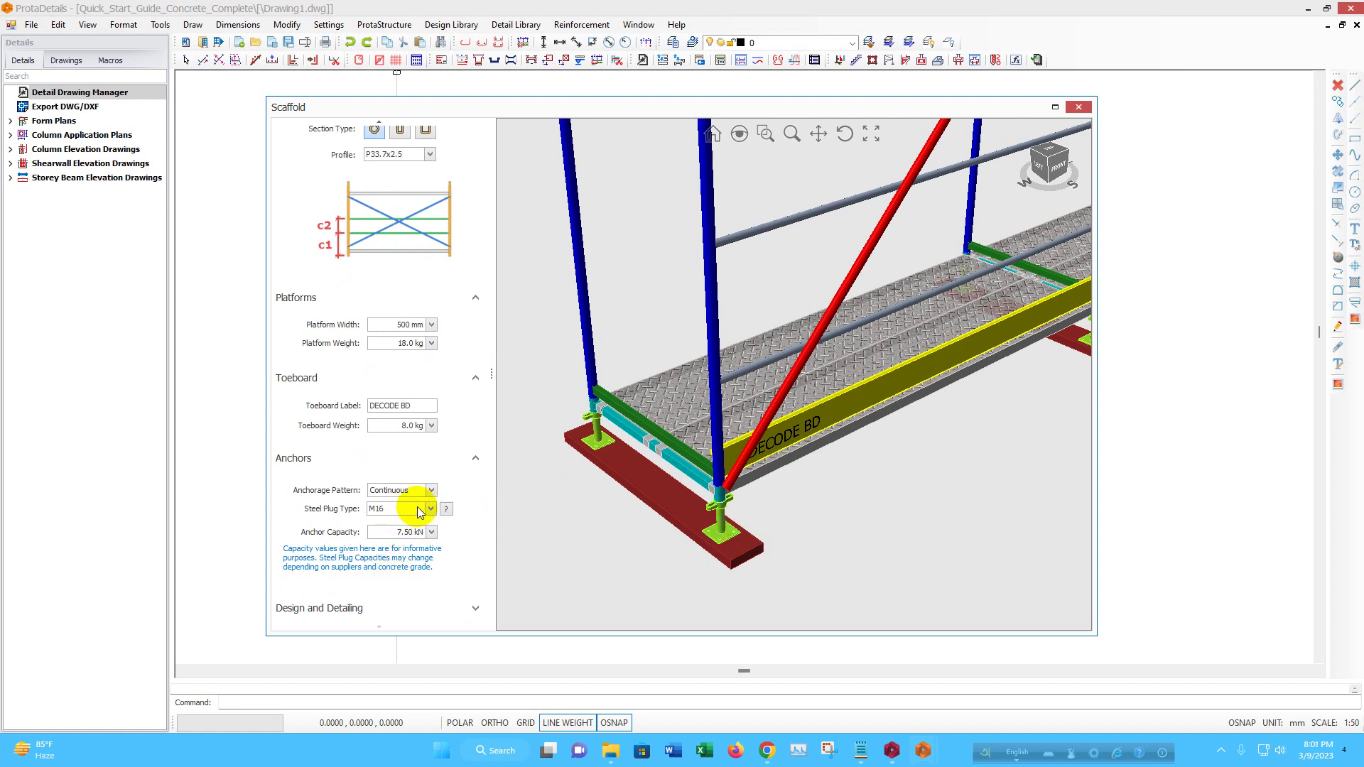
{"action": "left_click", "coordinate": [408, 490]}
{"action": "left_click", "coordinate": [410, 515]}
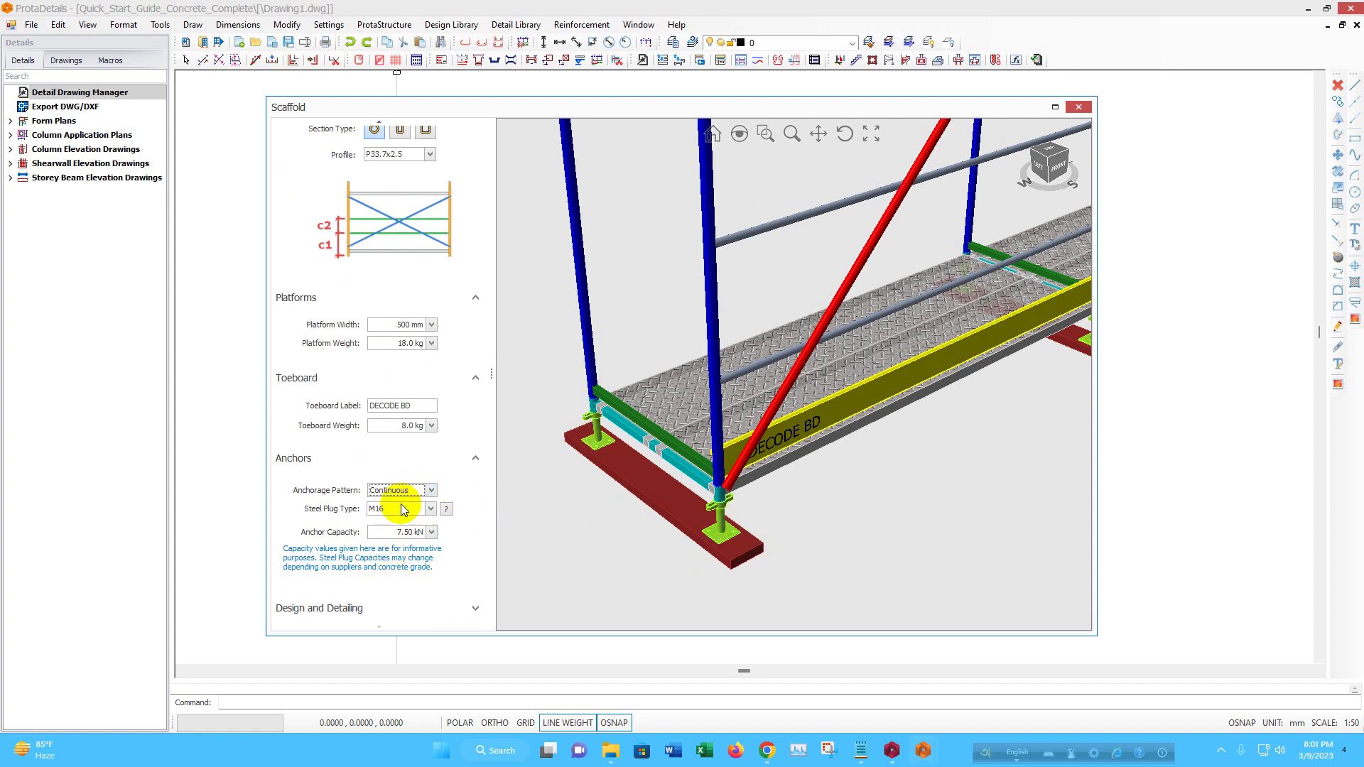
{"action": "left_click", "coordinate": [402, 508]}
{"action": "left_click", "coordinate": [395, 577]}
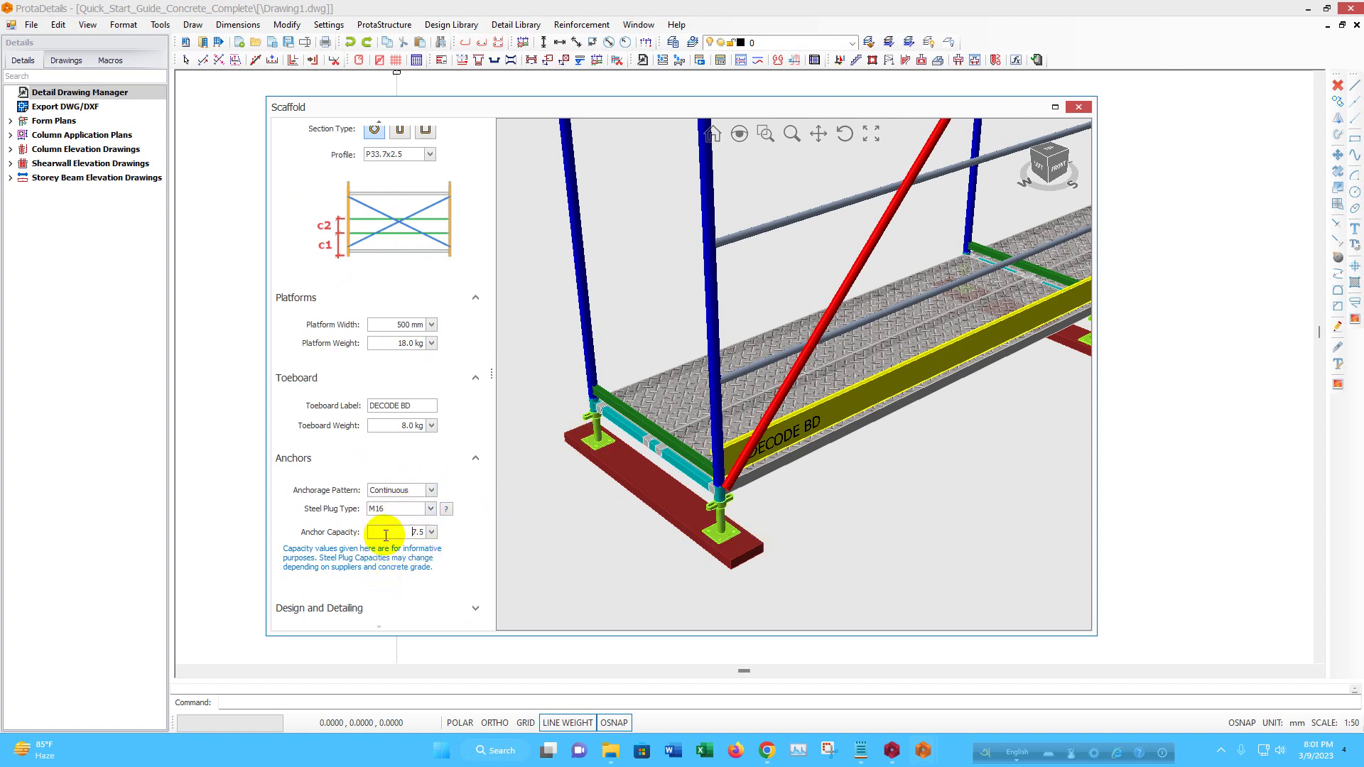
{"action": "left_click", "coordinate": [420, 532]}
{"action": "left_click", "coordinate": [392, 534]}
{"action": "left_click", "coordinate": [707, 514]}
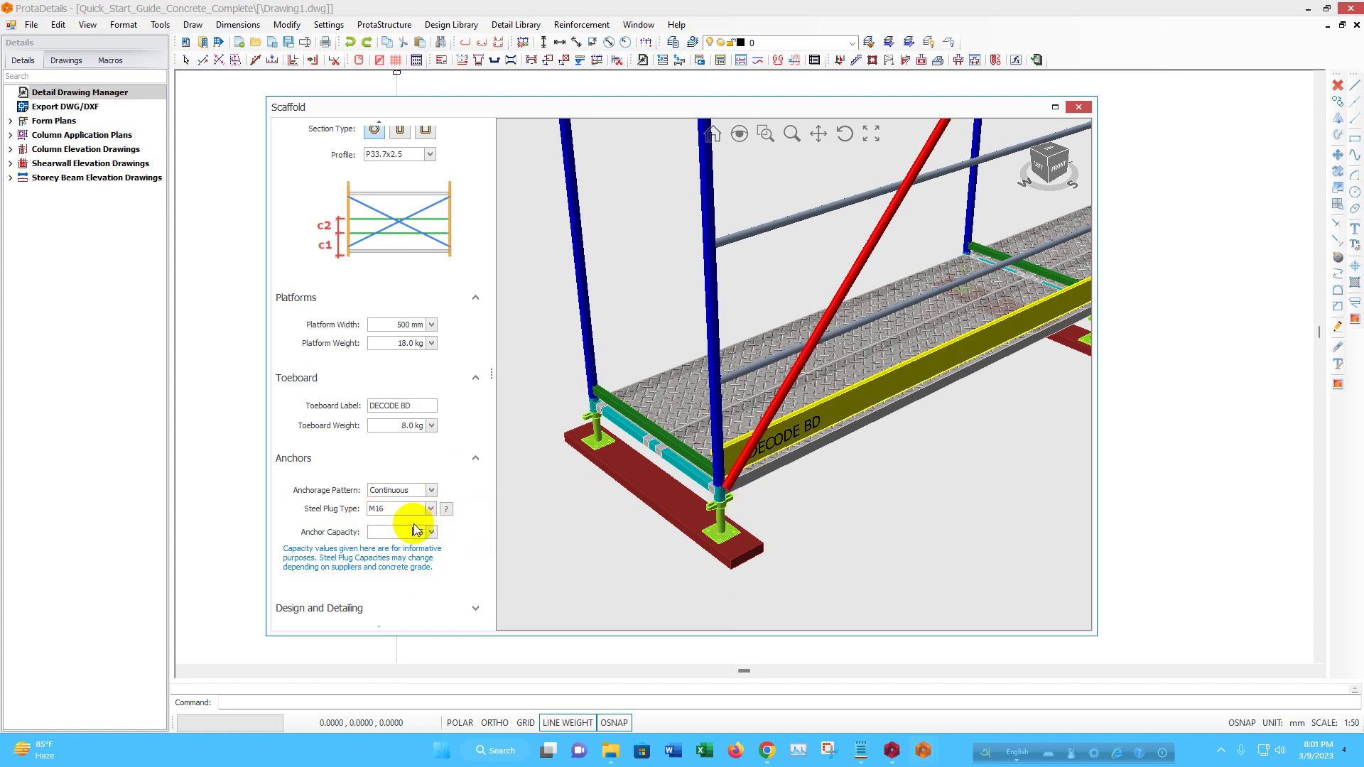
Run the scaffold analysis with loading class 4 and no covering, and generate the detail drawings in the current drawing
{"action": "left_click", "coordinate": [465, 609]}
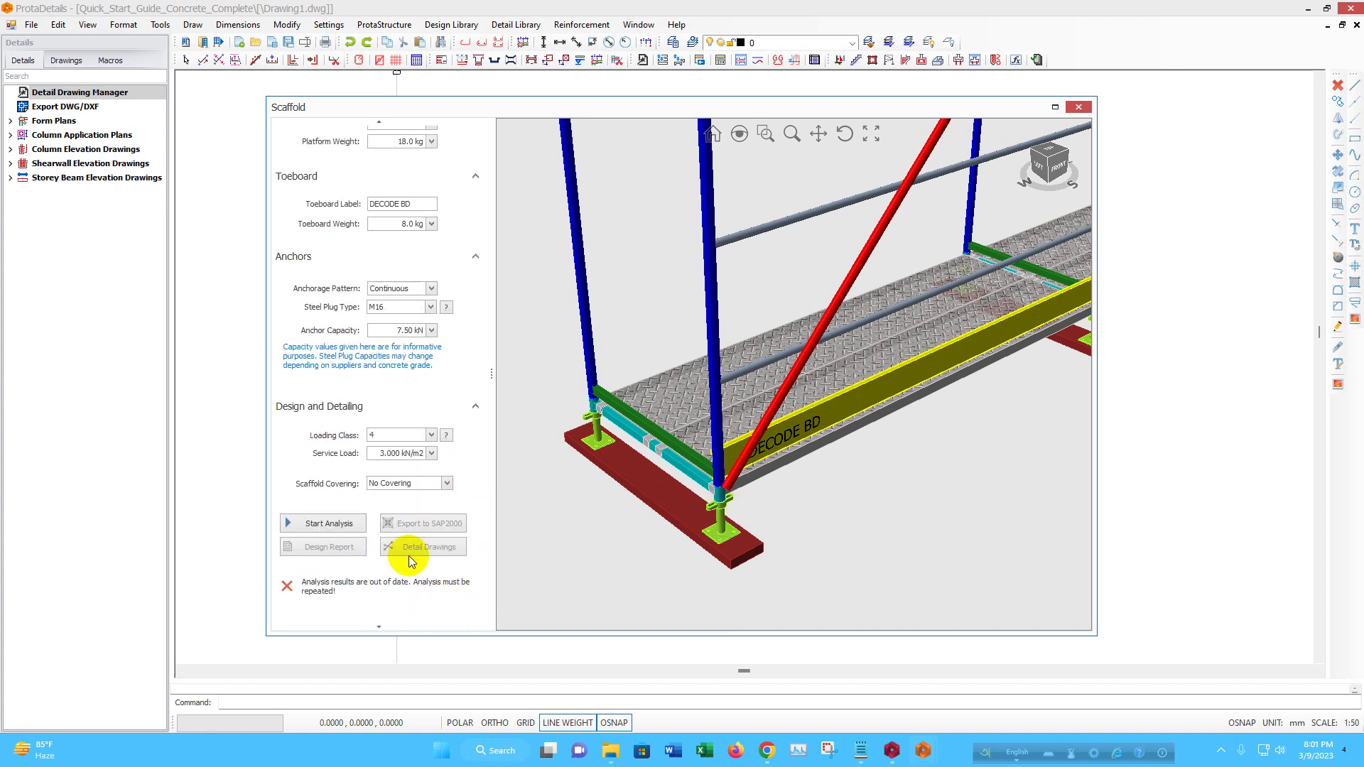
{"action": "left_click", "coordinate": [339, 527]}
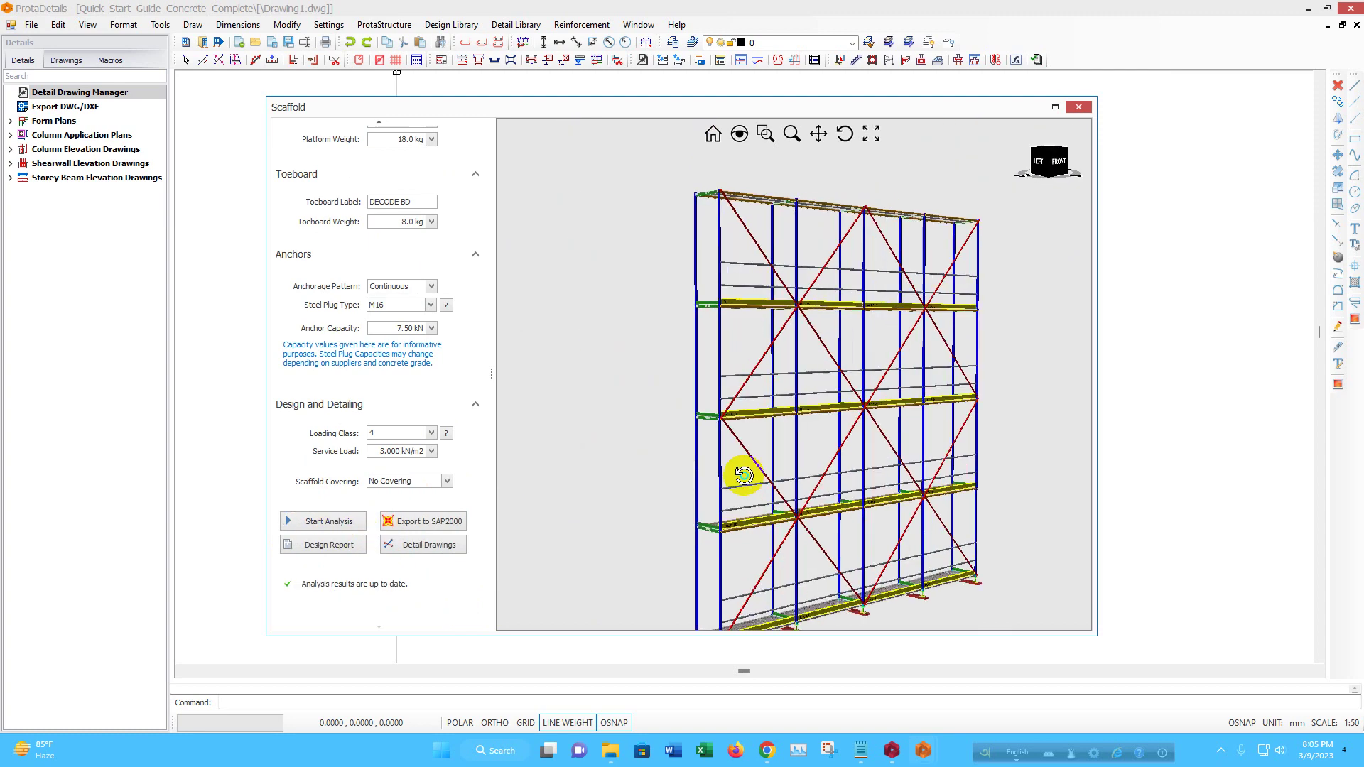
{"action": "middle_click_drag", "start_coordinate": [736, 466], "coordinate": [780, 526]}
{"action": "left_click", "coordinate": [434, 545]}
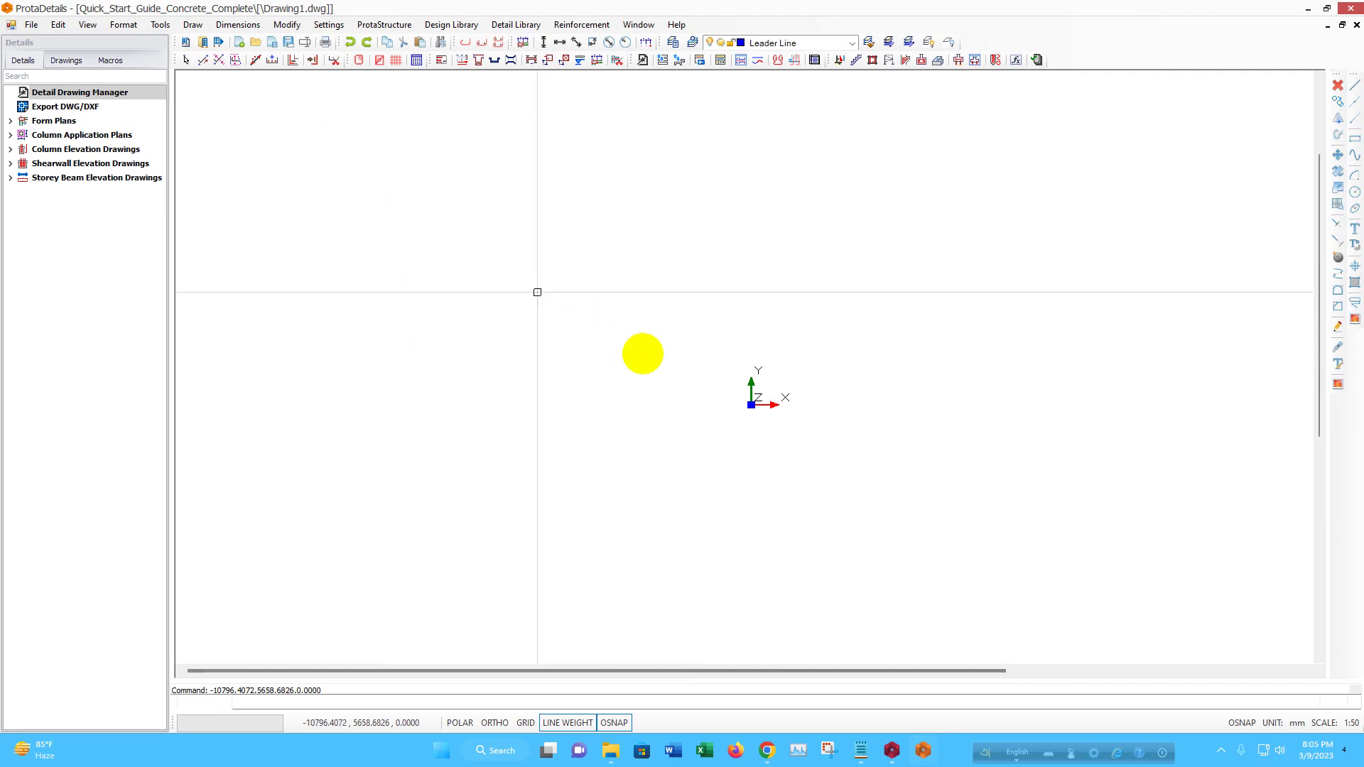
Examine the generated scaffold elevations, the foundation and storey plan views, and the material list of profiles, quantities and weights
{"action": "scroll", "coordinate": [738, 462], "scroll_direction": "up", "scroll_amount": 3}
{"action": "scroll", "coordinate": [620, 407], "scroll_direction": "down", "scroll_amount": 3}
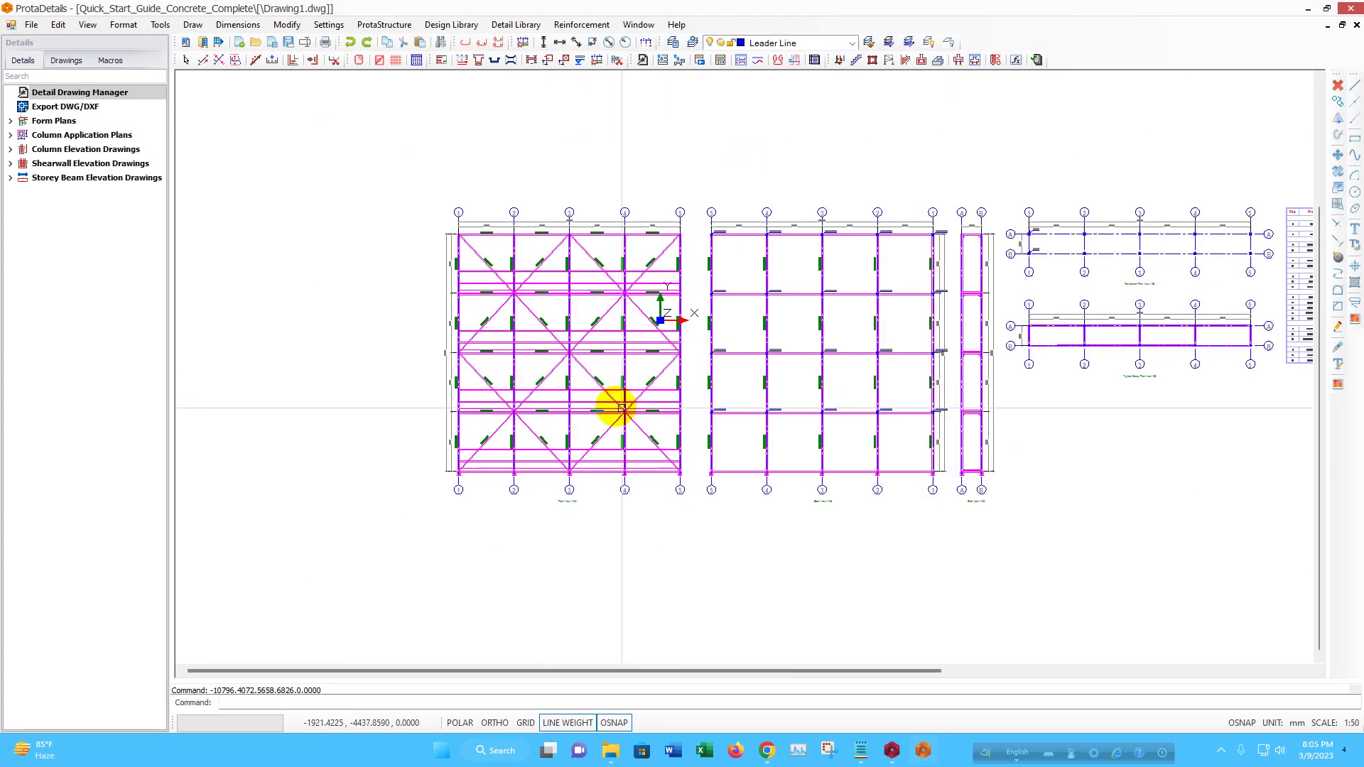
{"action": "mouse_move", "coordinate": [1128, 377]}
{"action": "middle_mouse_down"}
{"action": "mouse_move", "coordinate": [813, 411]}
{"action": "mouse_move", "coordinate": [758, 398]}
{"action": "mouse_move", "coordinate": [477, 461]}
{"action": "middle_mouse_up"}
{"action": "scroll", "coordinate": [815, 389], "scroll_direction": "up", "scroll_amount": 2}
{"action": "scroll", "coordinate": [477, 460], "scroll_direction": "down", "scroll_amount": 1}
{"action": "scroll", "coordinate": [746, 349], "scroll_direction": "up", "scroll_amount": 2}
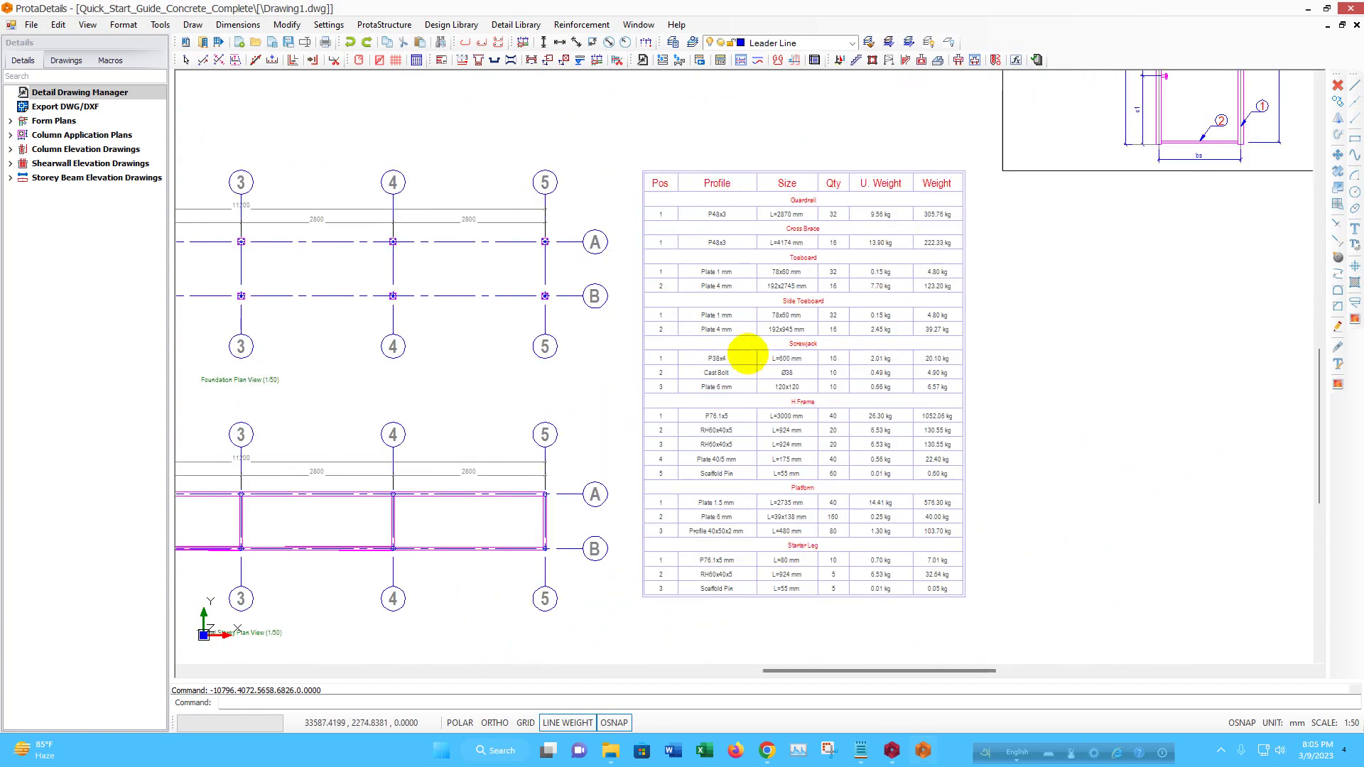
{"action": "scroll", "coordinate": [716, 351], "scroll_direction": "up", "scroll_amount": 1}
{"action": "middle_click_drag", "start_coordinate": [716, 351], "coordinate": [553, 387]}
{"action": "scroll", "coordinate": [552, 387], "scroll_direction": "down", "scroll_amount": 2}
Inspect the sheet of guardrail, brace, H frame, platform, anchor and ladder details, and return to the scaffold elevations
{"action": "middle_click_drag", "start_coordinate": [821, 331], "coordinate": [663, 464]}
{"action": "scroll", "coordinate": [663, 464], "scroll_direction": "down", "scroll_amount": 1}
{"action": "middle_click_drag", "start_coordinate": [906, 308], "coordinate": [728, 460]}
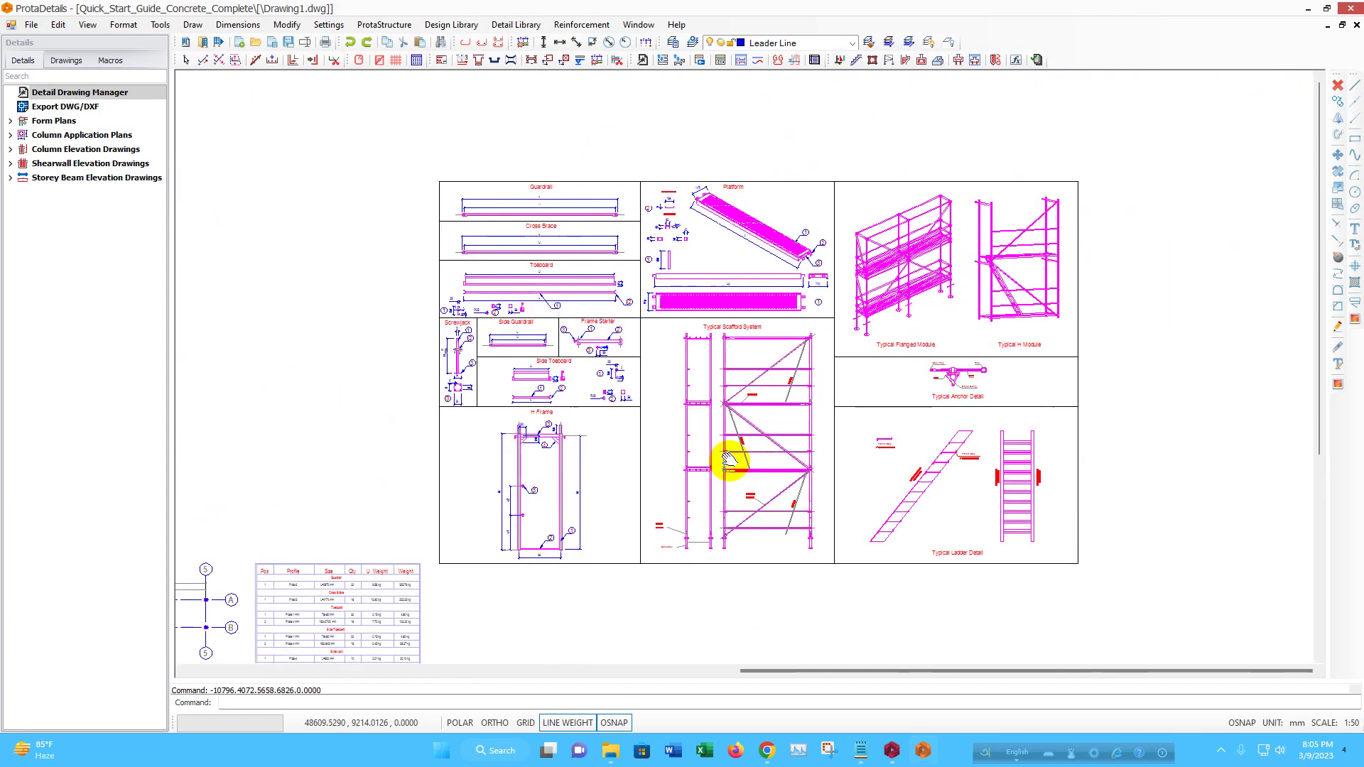
{"action": "scroll", "coordinate": [925, 272], "scroll_direction": "up", "scroll_amount": 2}
{"action": "scroll", "coordinate": [911, 277], "scroll_direction": "down", "scroll_amount": 2}
{"action": "scroll", "coordinate": [925, 441], "scroll_direction": "up", "scroll_amount": 2}
{"action": "middle_click_drag", "start_coordinate": [926, 437], "coordinate": [956, 365]}
{"action": "scroll", "coordinate": [1000, 280], "scroll_direction": "up", "scroll_amount": 2}
{"action": "scroll", "coordinate": [981, 292], "scroll_direction": "down", "scroll_amount": 4}
{"action": "middle_click_drag", "start_coordinate": [551, 420], "coordinate": [728, 396]}
{"action": "scroll", "coordinate": [753, 393], "scroll_direction": "down", "scroll_amount": 1}
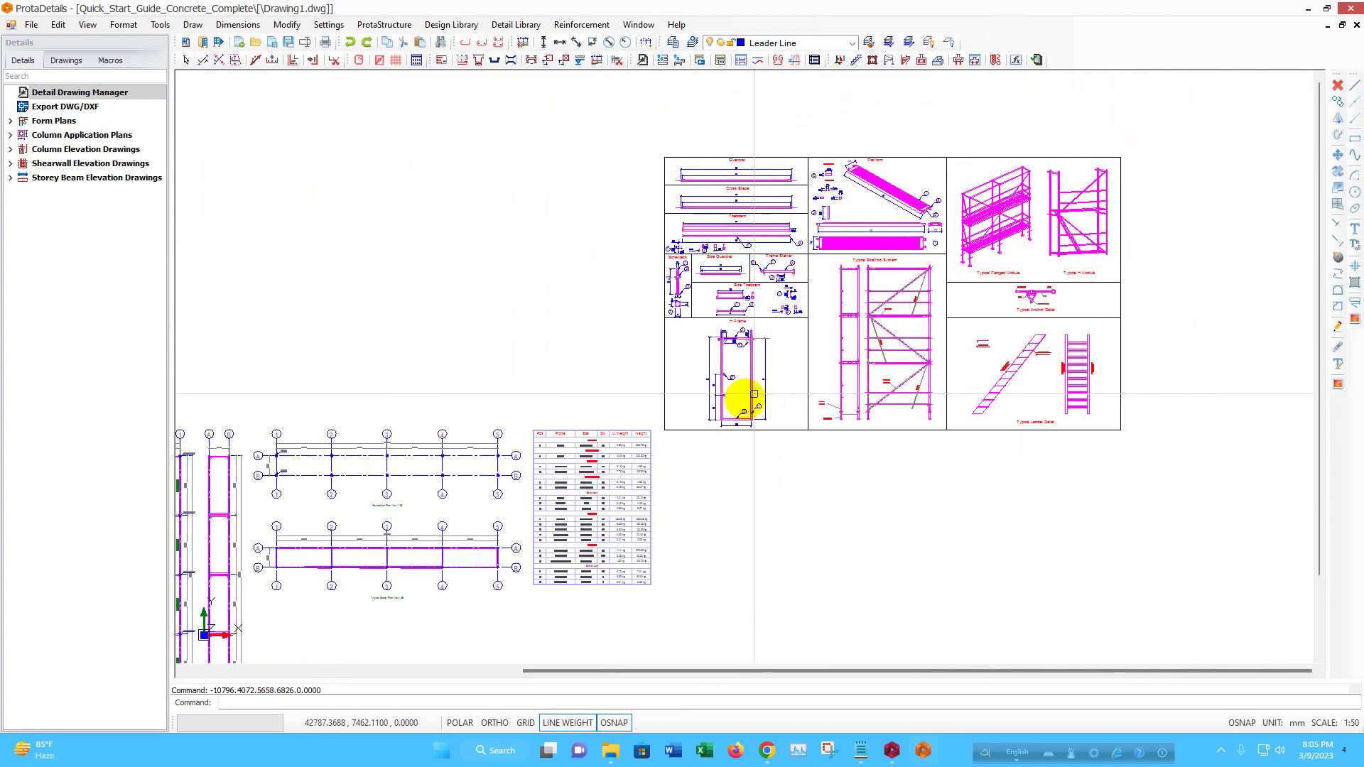
{"action": "middle_click_drag", "start_coordinate": [570, 531], "coordinate": [730, 466]}
{"action": "scroll", "coordinate": [754, 458], "scroll_direction": "down", "scroll_amount": 2}
{"action": "middle_click_drag", "start_coordinate": [510, 548], "coordinate": [697, 423]}
{"action": "middle_click_drag", "start_coordinate": [502, 463], "coordinate": [521, 463]}
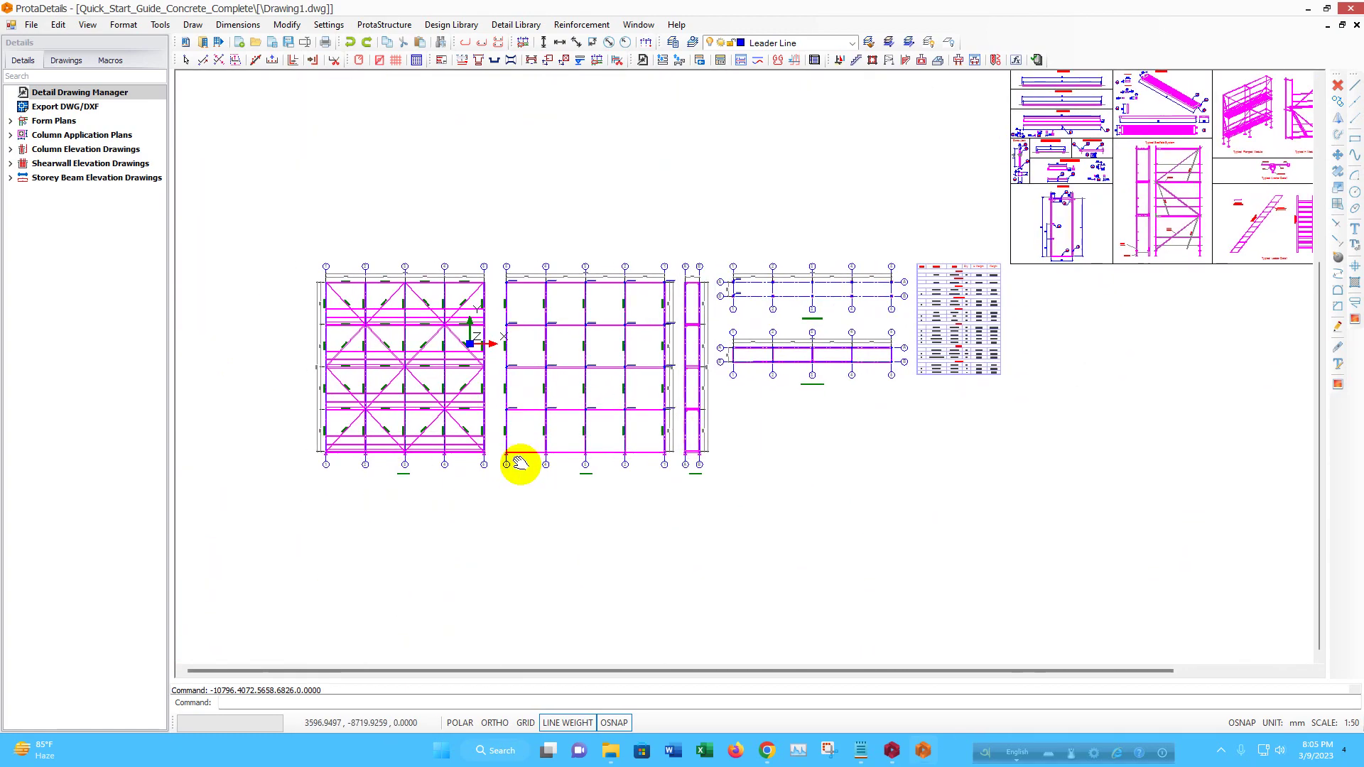
{"action": "scroll", "coordinate": [399, 423], "scroll_direction": "up", "scroll_amount": 2}
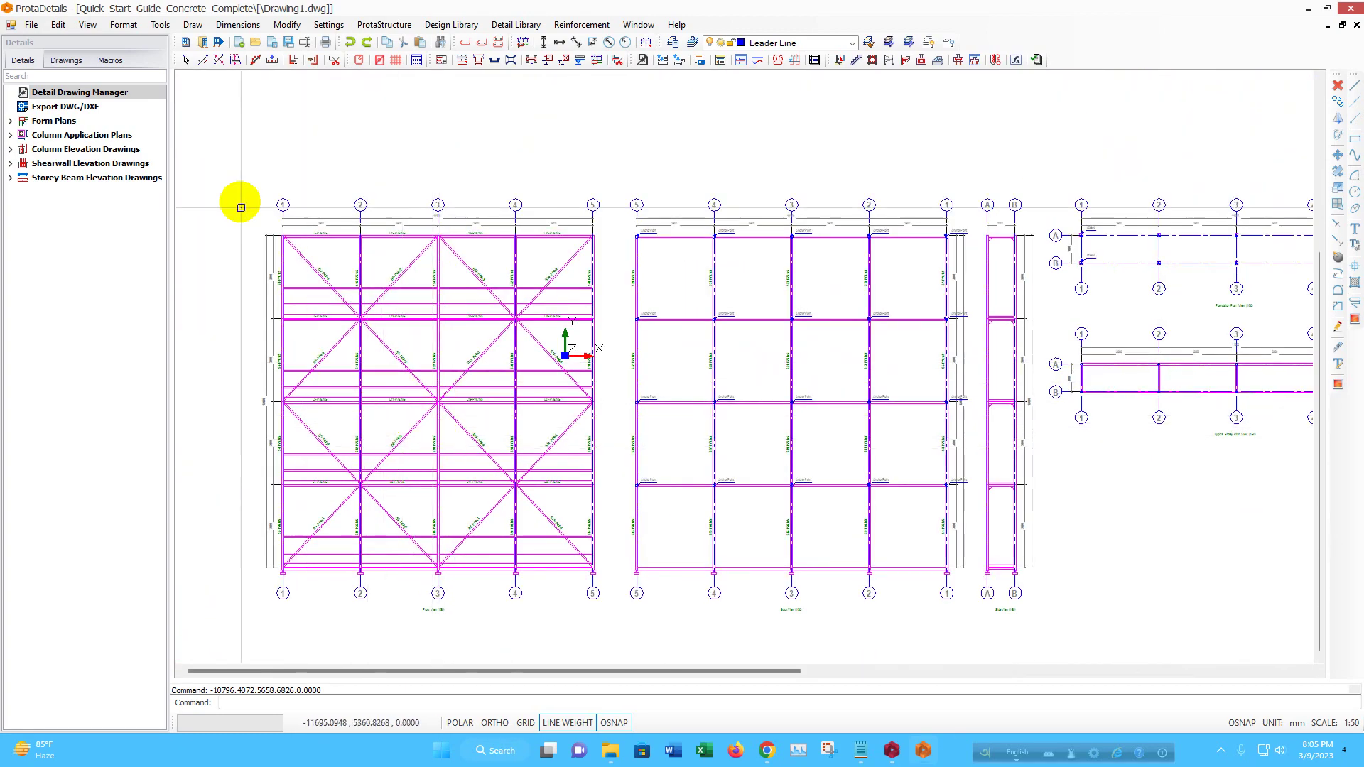